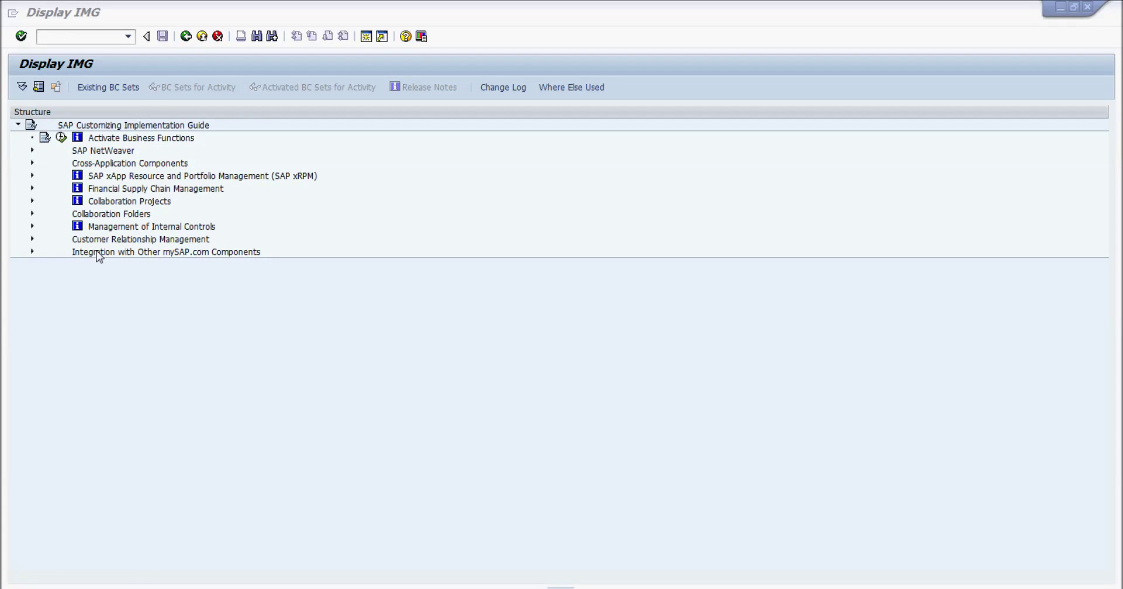
Step: Open Define Action Profiles and Actions under Customer Relationship Management > Basic Functions > Actions > Actions in Transaction, and switch to change mode
click(32, 239)
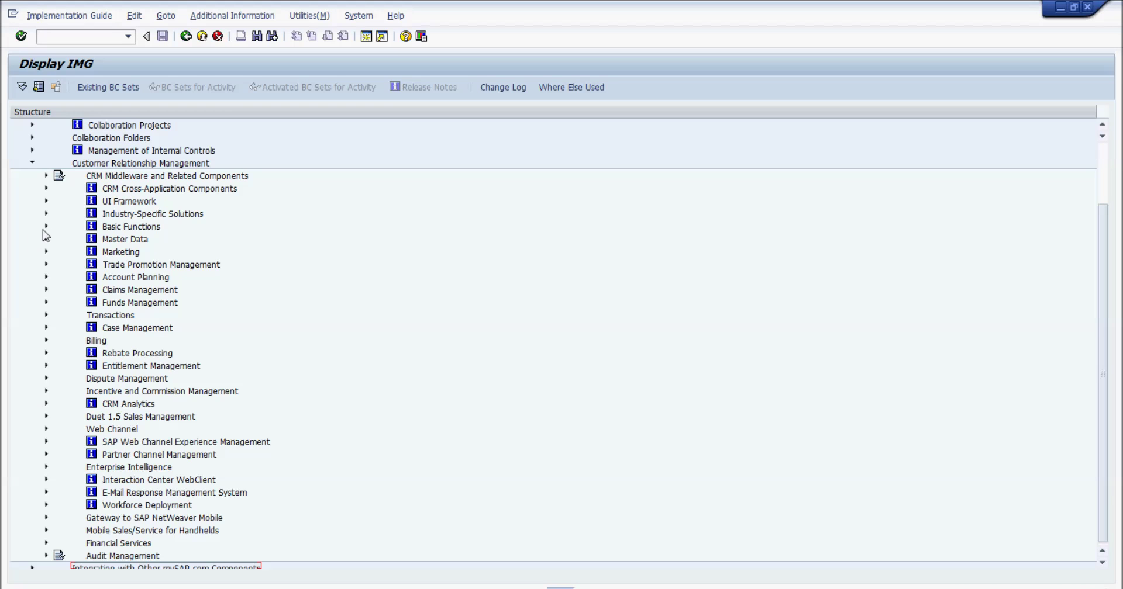
click(46, 227)
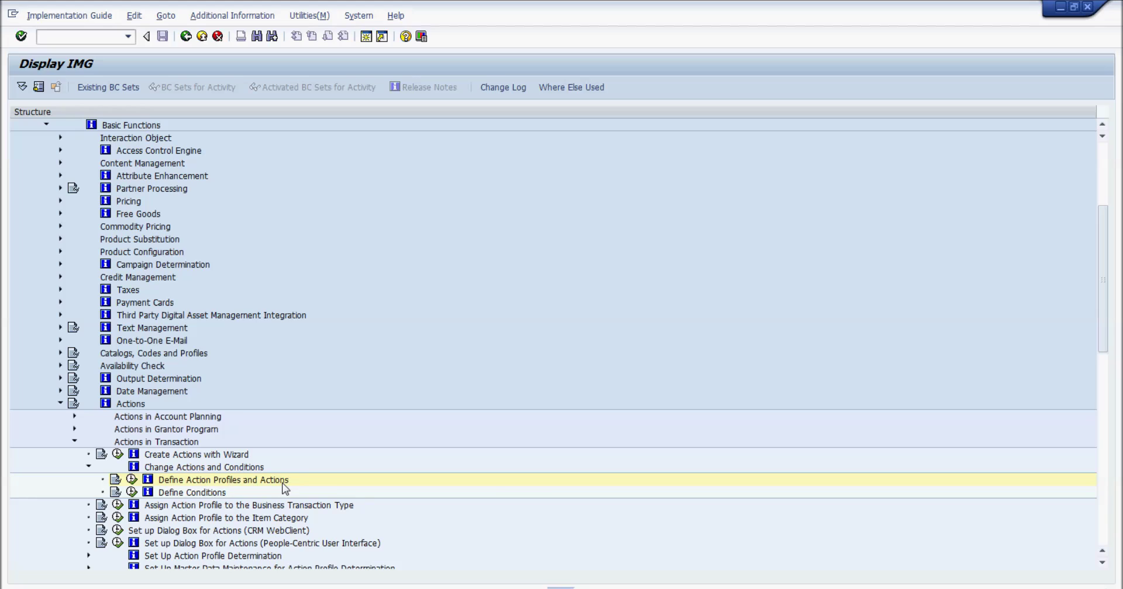
click(131, 480)
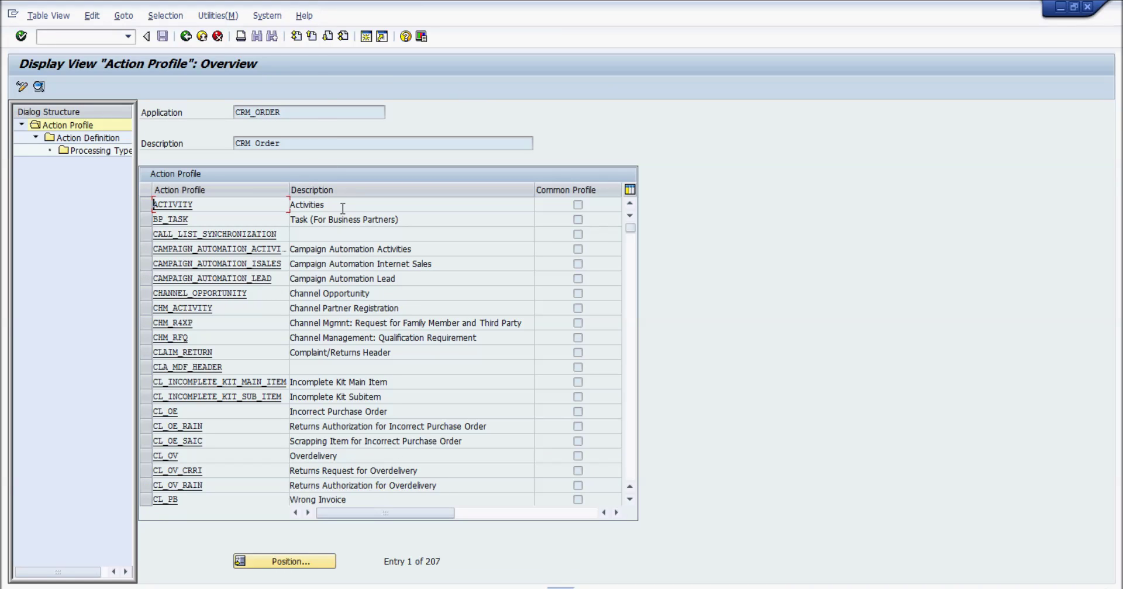
key(Tab)
click(23, 89)
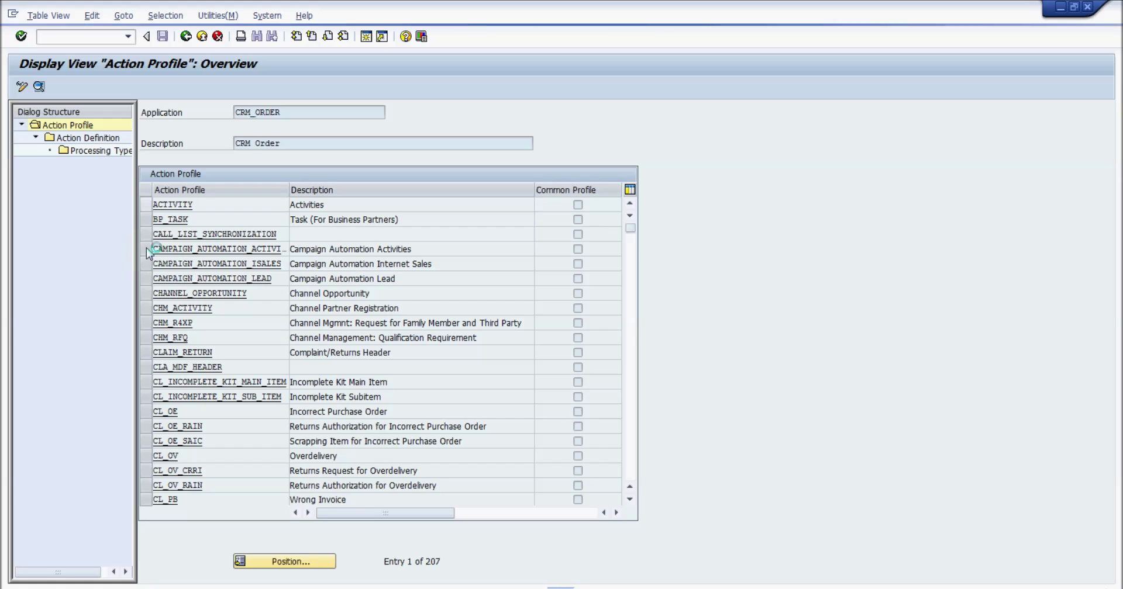
Step: Start a copy of the ACTIVITY action profile, naming it ZKB_Activity with the description "KB Activities"
click(146, 206)
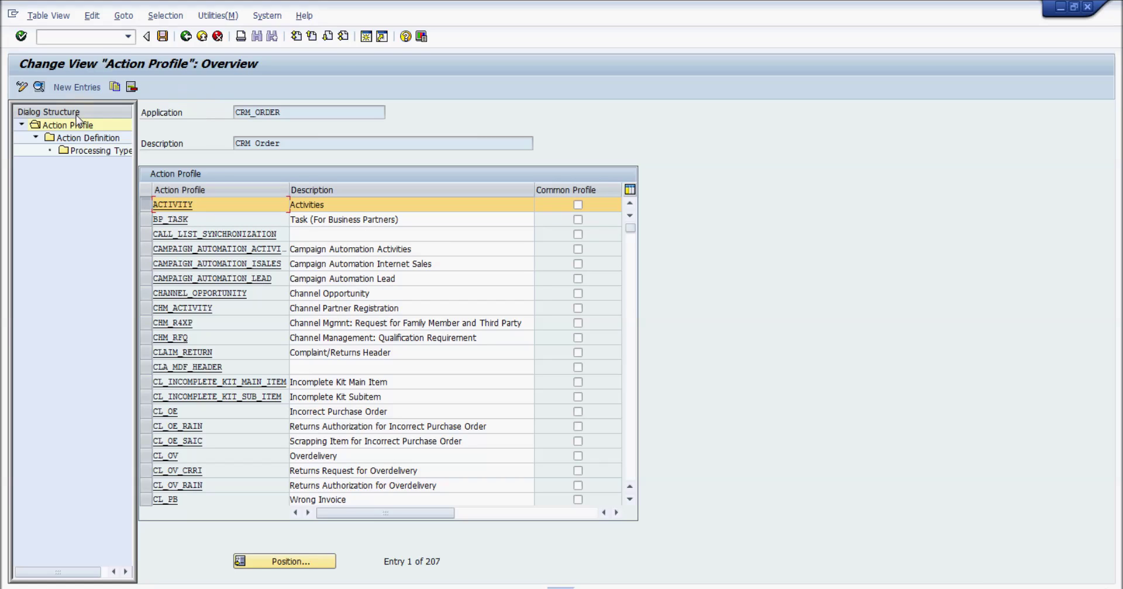
click(114, 87)
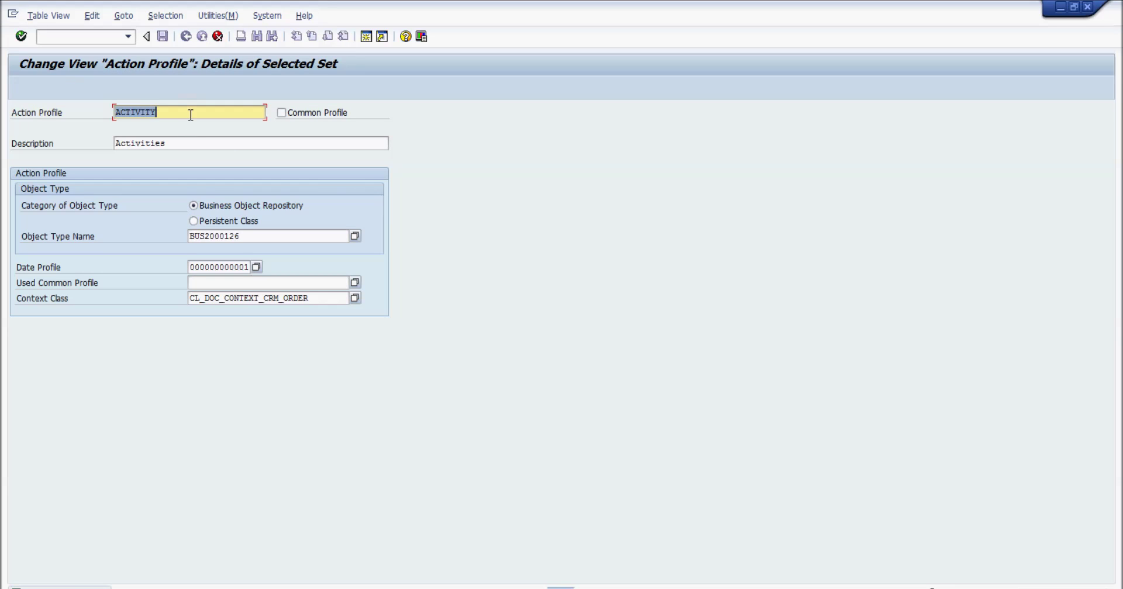
text(Z)
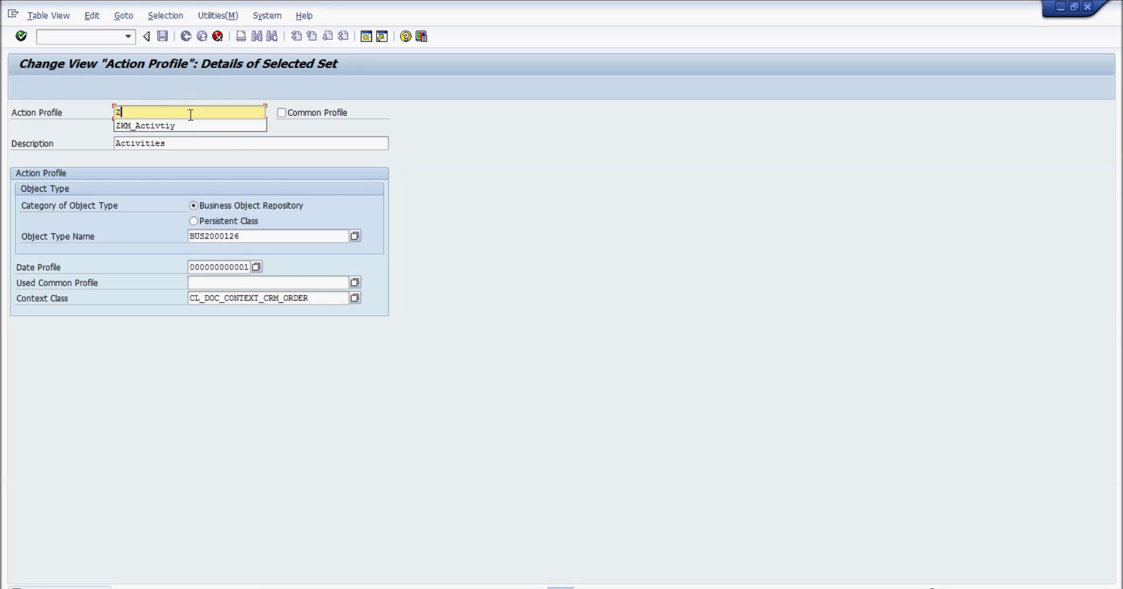
text(KB_Activity)
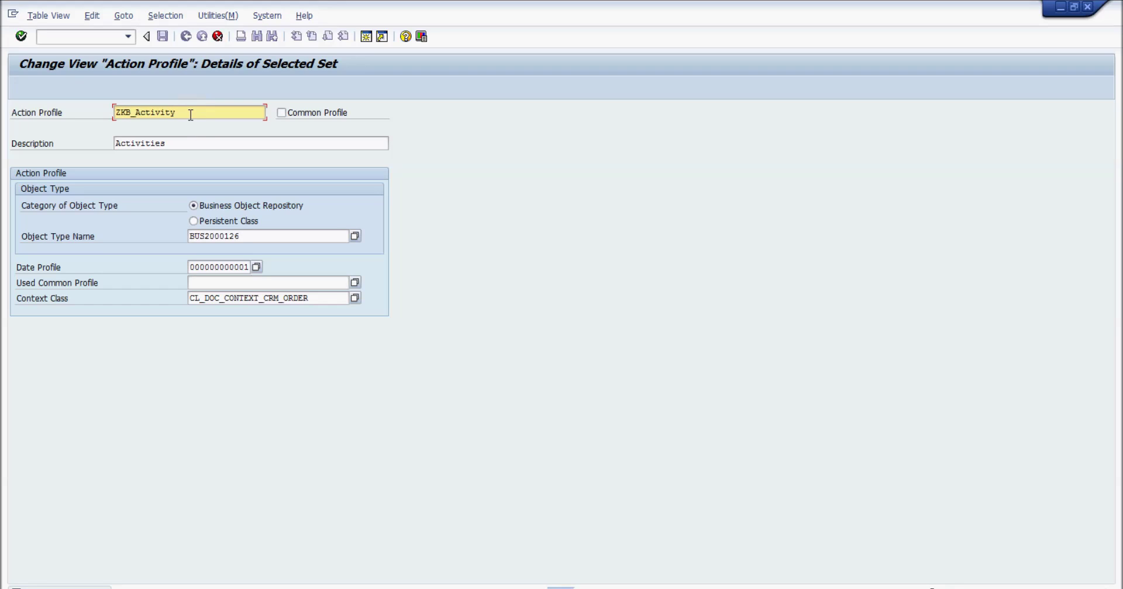
click(117, 143)
text(KB)
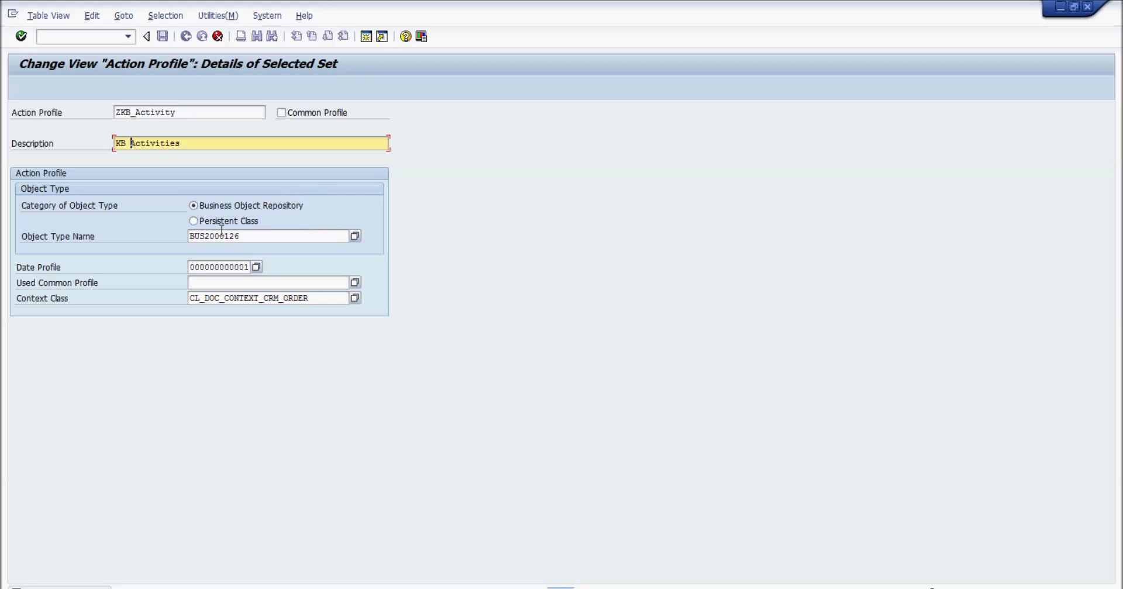
click(275, 237)
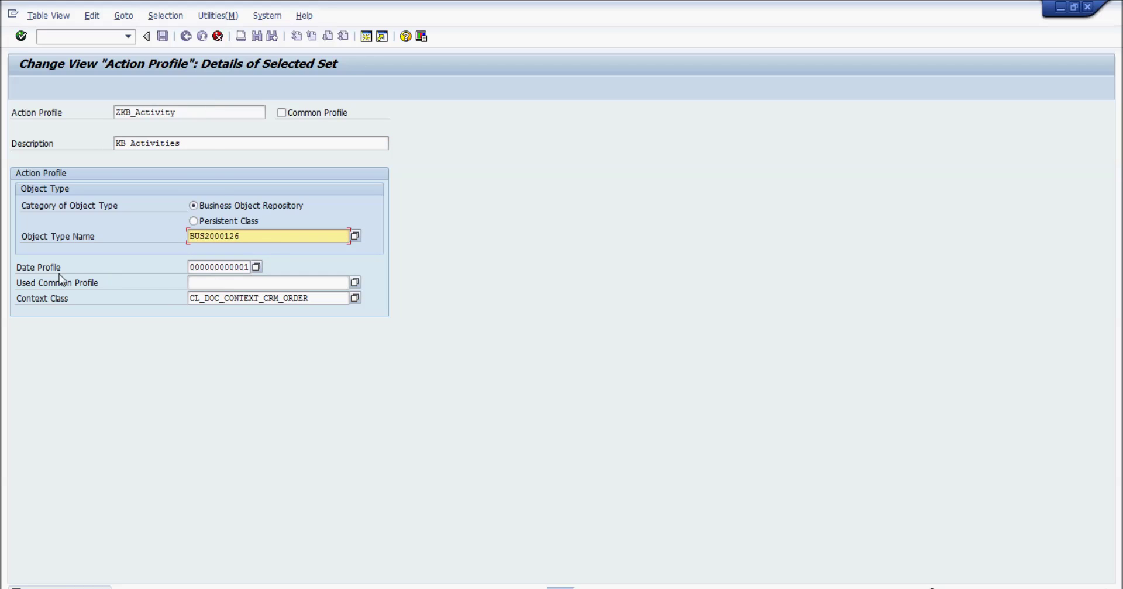
Step: Clear the new profile's date profile and copy the profile together with its dependent entries
click(250, 267)
key(shift+Home)
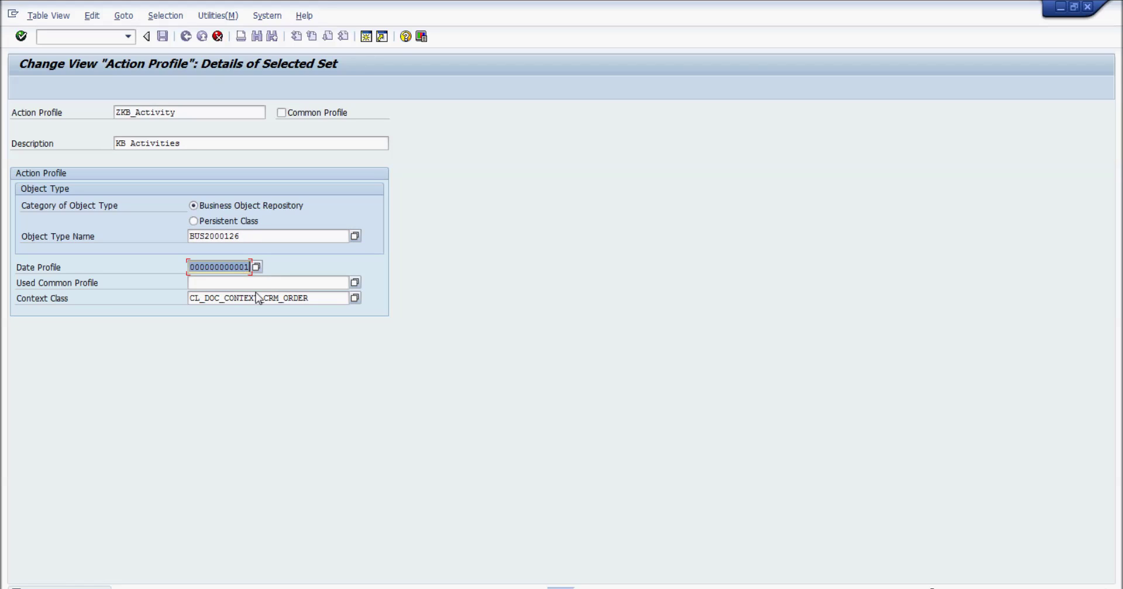
key(Delete)
key(F6)
key(Return)
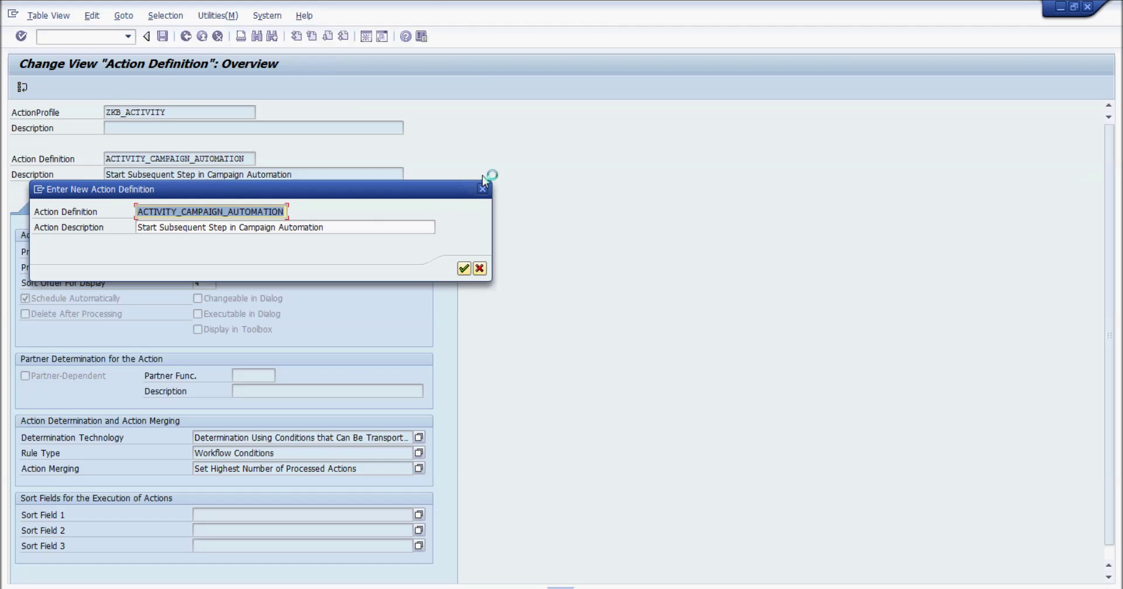
Step: Name the first two copied action definitions ZACTIVITY_CAMPAIGN_AUTOMATION and ZACTIVITY_FOLLOWUP, keeping their descriptions
key(Home)
text(Z)
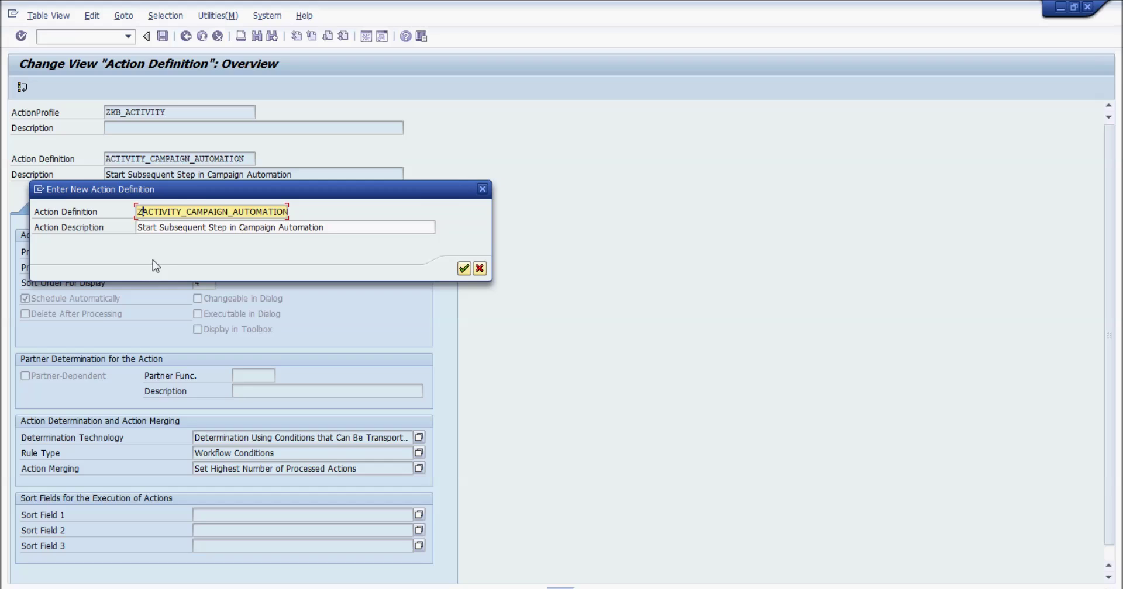
click(464, 269)
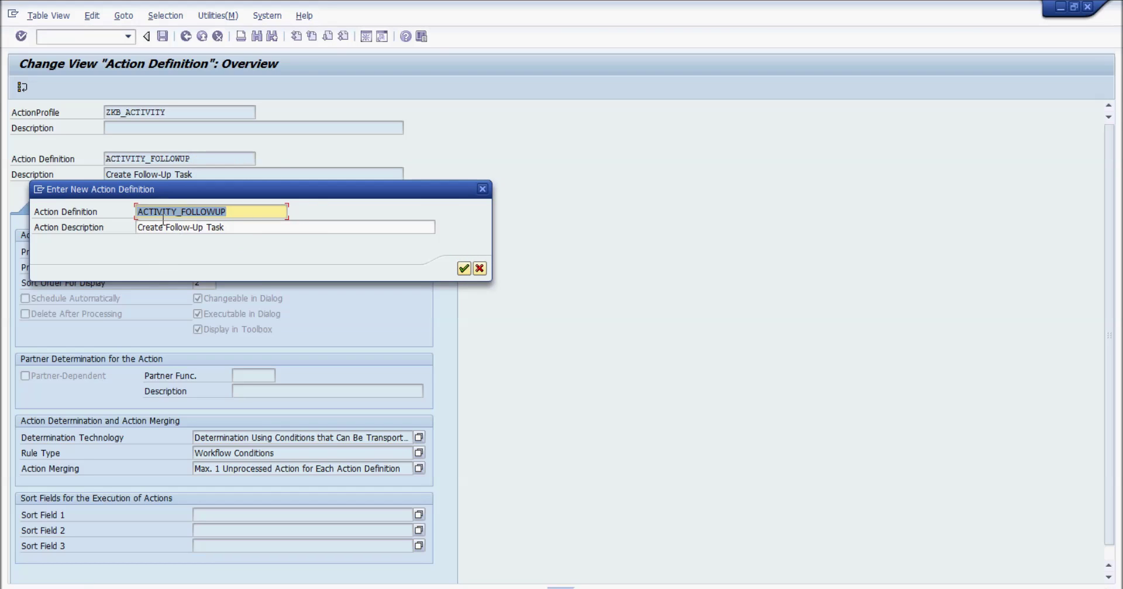
click(139, 212)
text(Z)
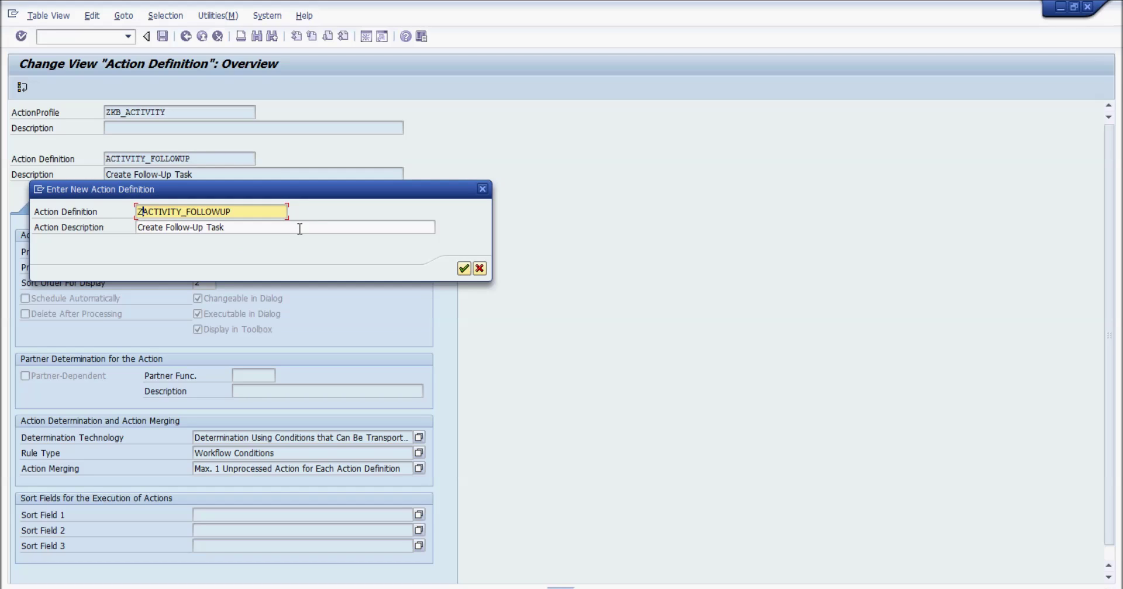
click(464, 268)
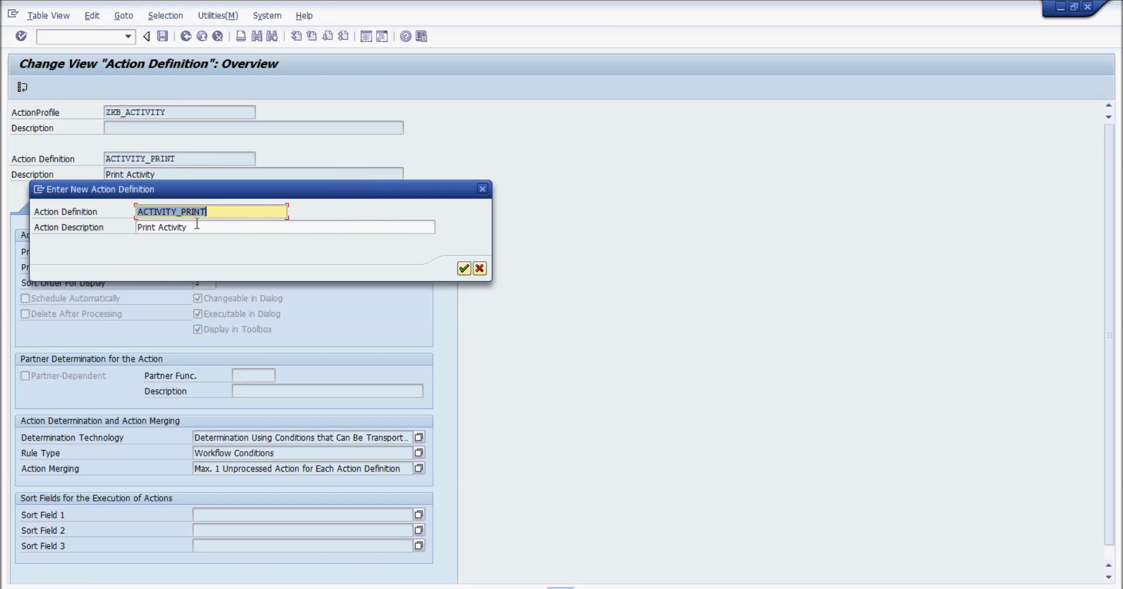
Step: Name the copied print and reminder mail action definitions ZACTIVITY_PRINT and ZACTIVITY_REMINDER_MAIL
click(141, 214)
text(Z)
click(463, 268)
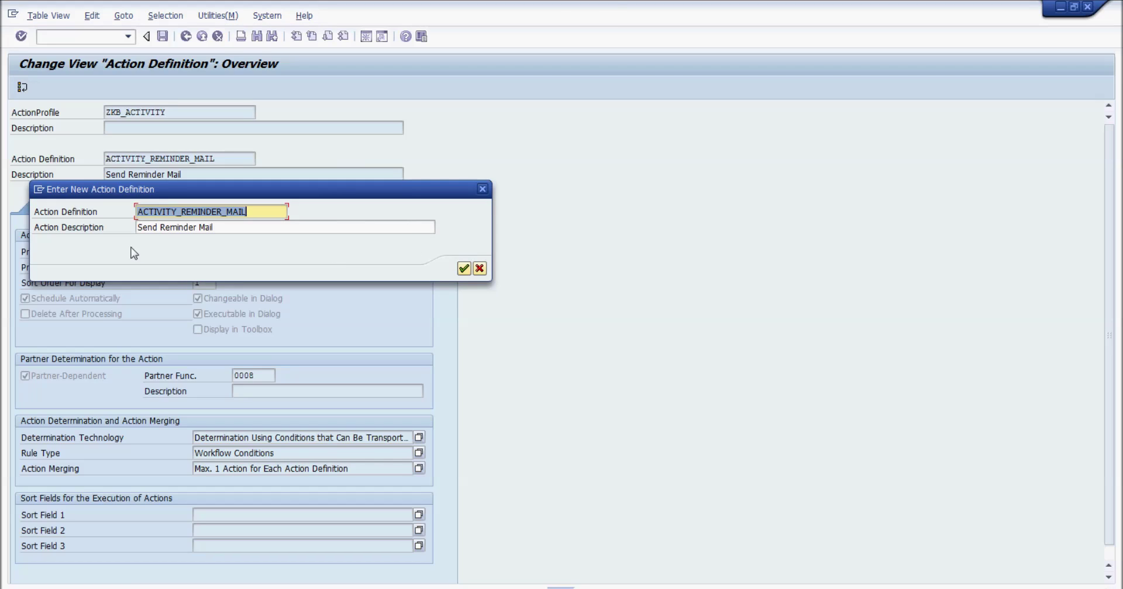
click(139, 213)
text(Z)
click(464, 269)
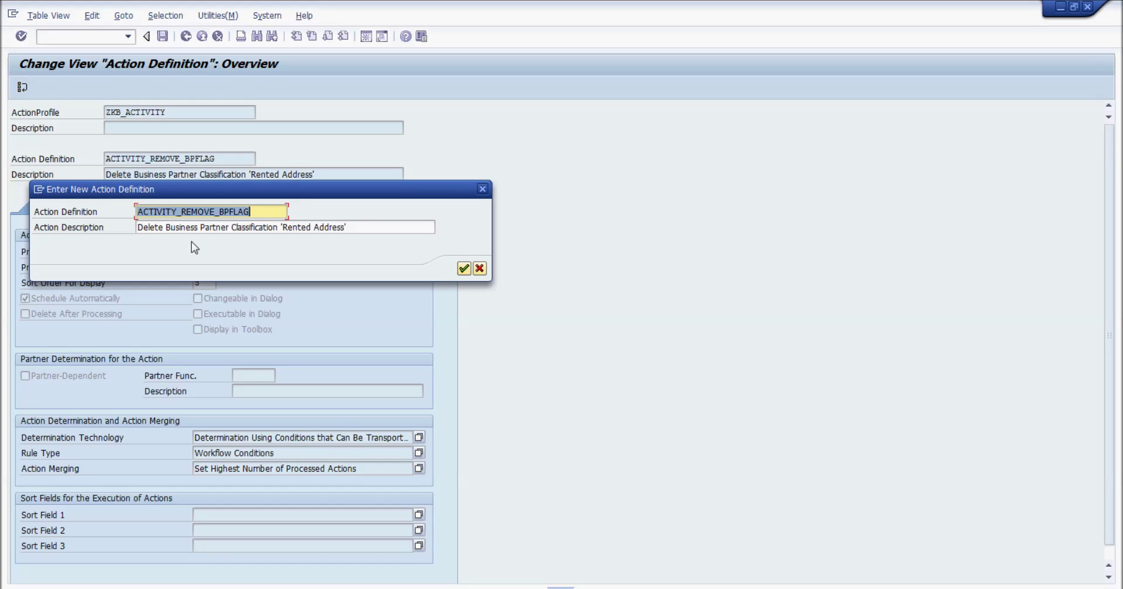
Step: Name the last copied action definition ZACTIVITY_REMOVE_BPFLAG and finish copying the profile
click(126, 211)
text(Z)
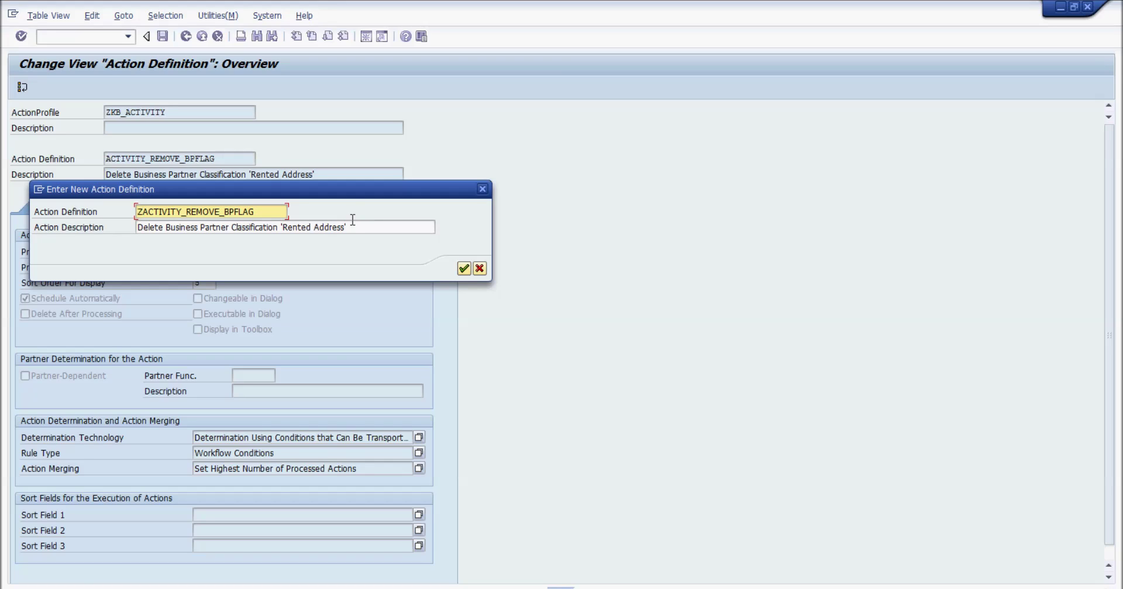
click(464, 268)
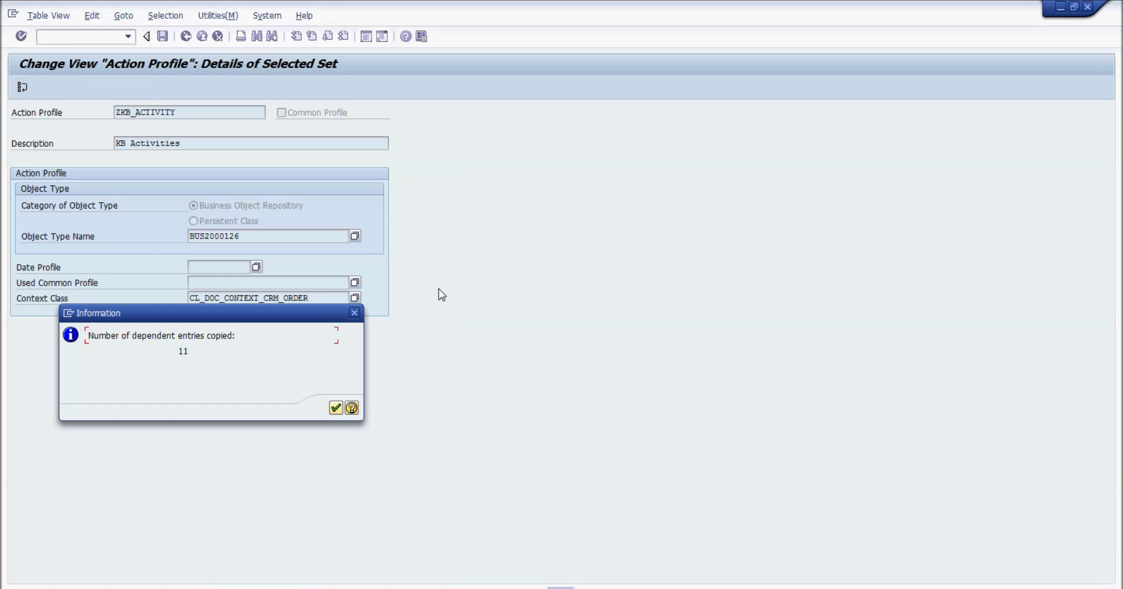
click(335, 408)
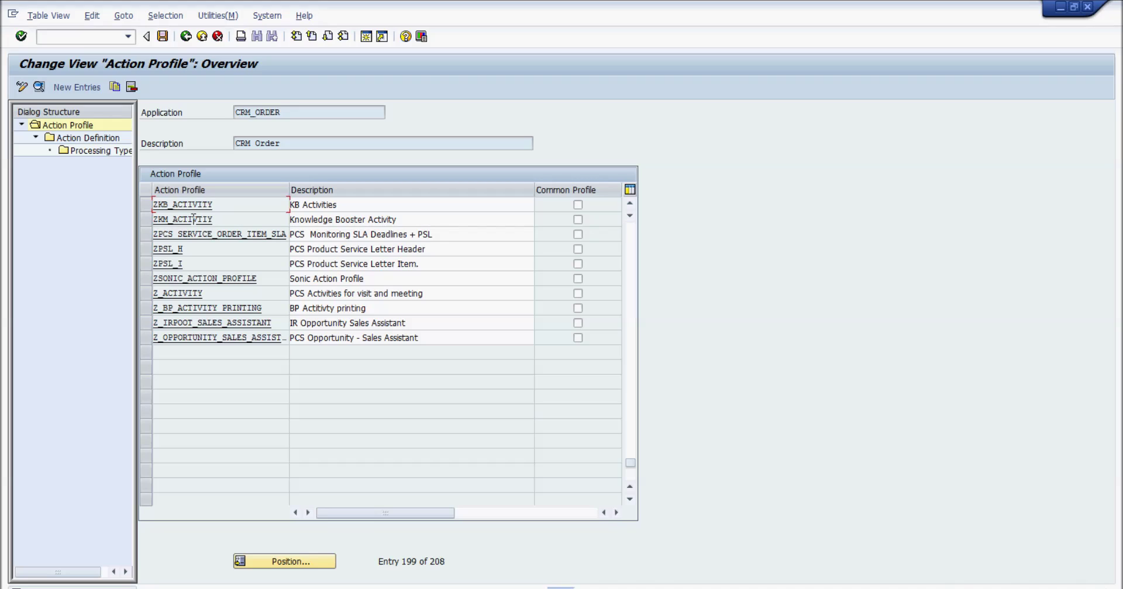
Step: Open the details of the ZKB_ACTIVITY action profile
key(shift+Left)
key(shift+Left)
key(shift+Left)
key(shift+Left)
key(shift+Left)
key(shift+Left)
key(shift+Left)
key(shift+Left)
key(shift+Left)
key(shift+Left)
key(shift+Left)
key(Left)
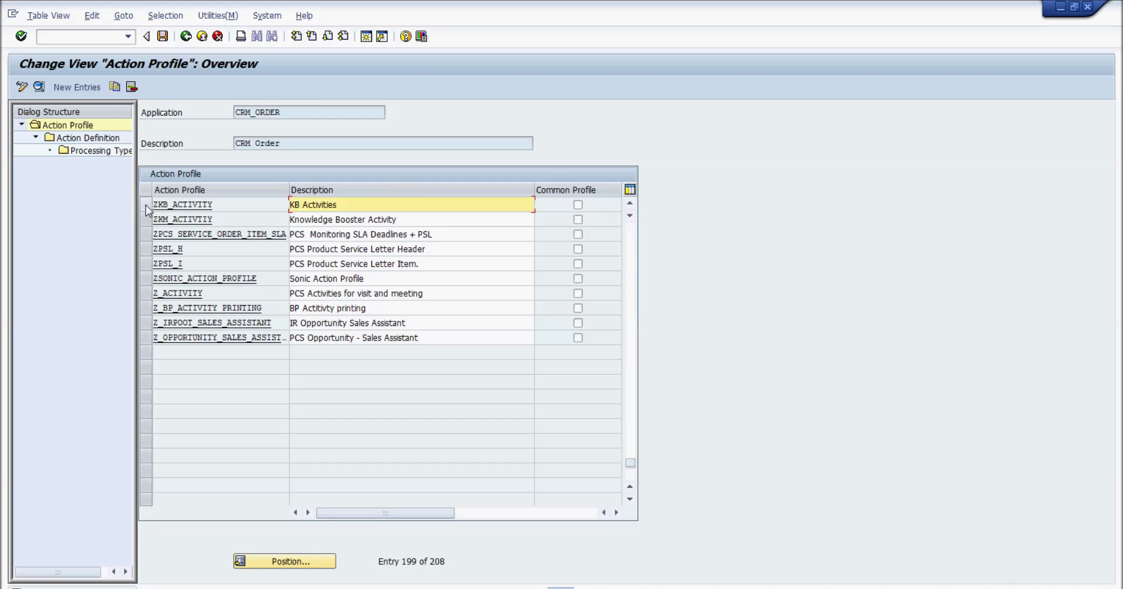
click(146, 206)
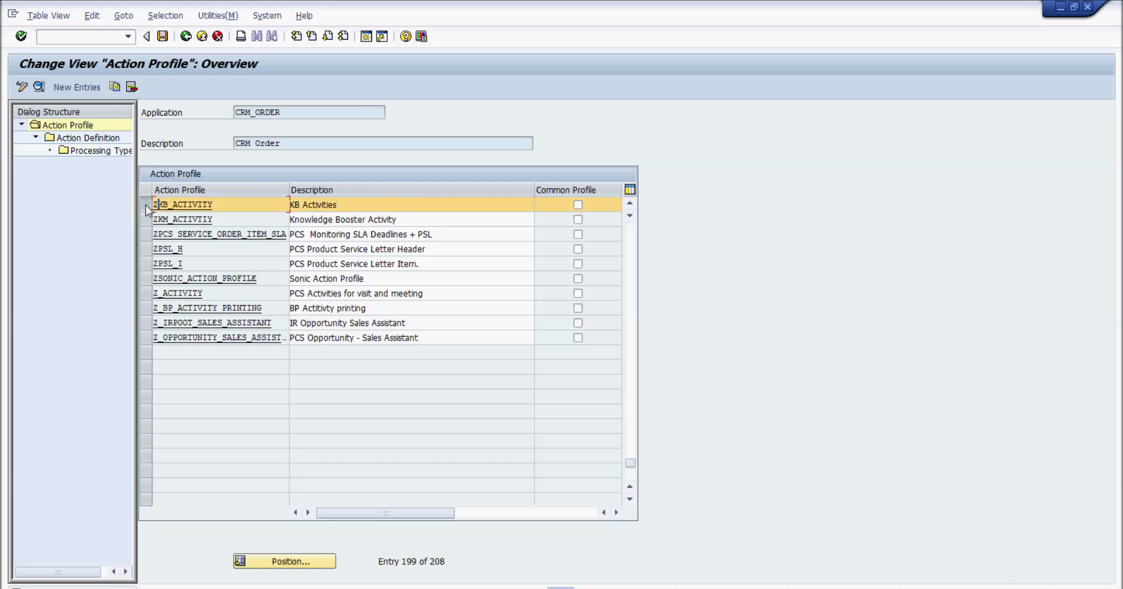
click(39, 89)
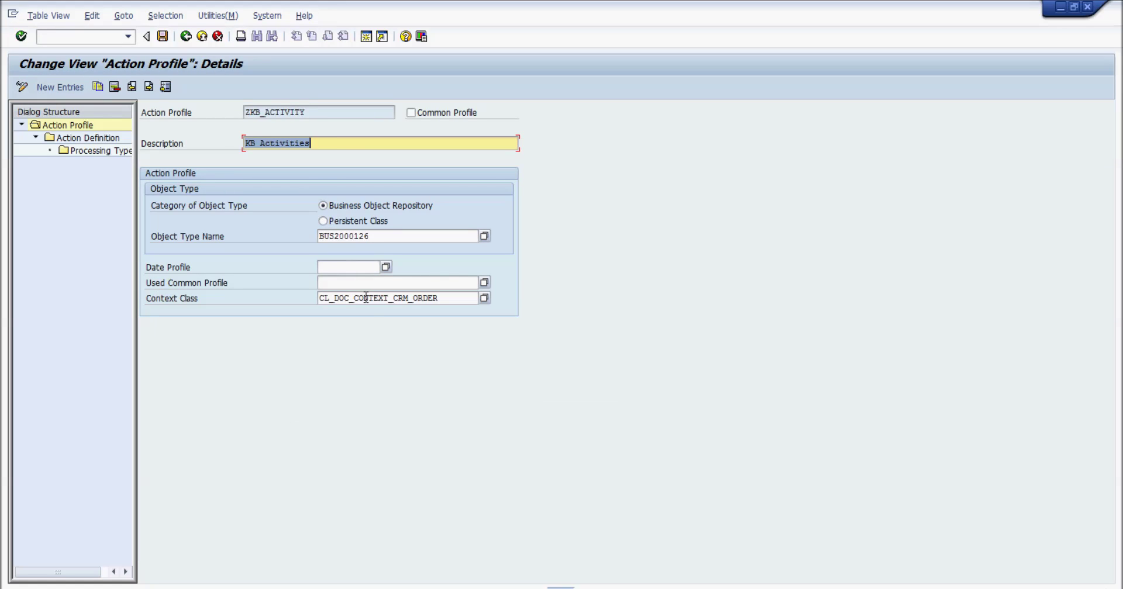
Step: Open the action definitions of ZKB_ACTIVITY and select every definition except ZACTIVITY_FOLLOWUP
double_click(99, 139)
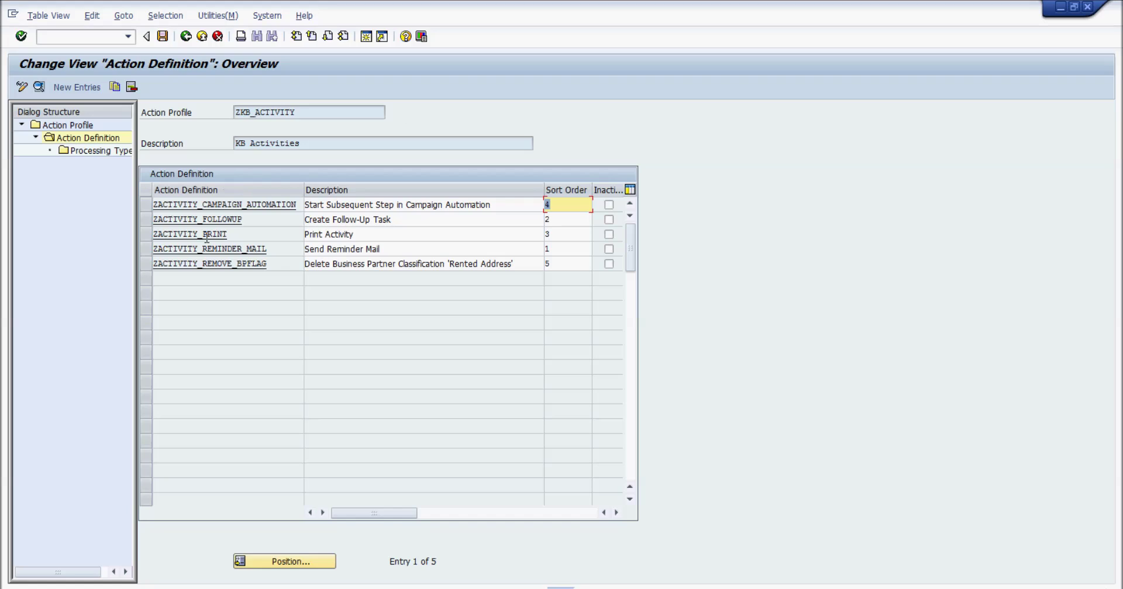
click(286, 218)
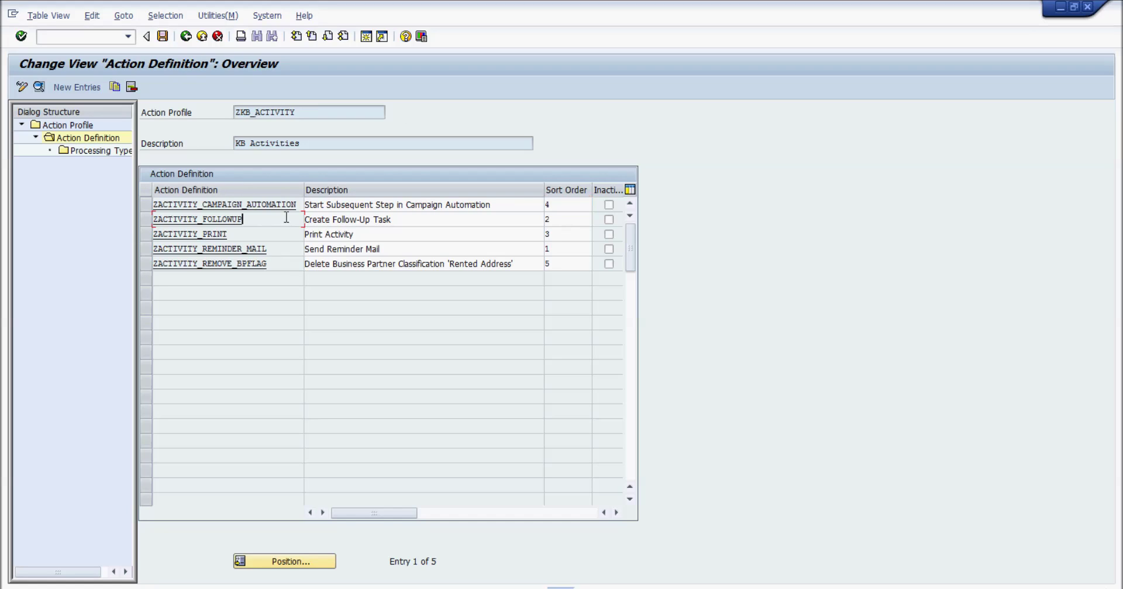
click(146, 204)
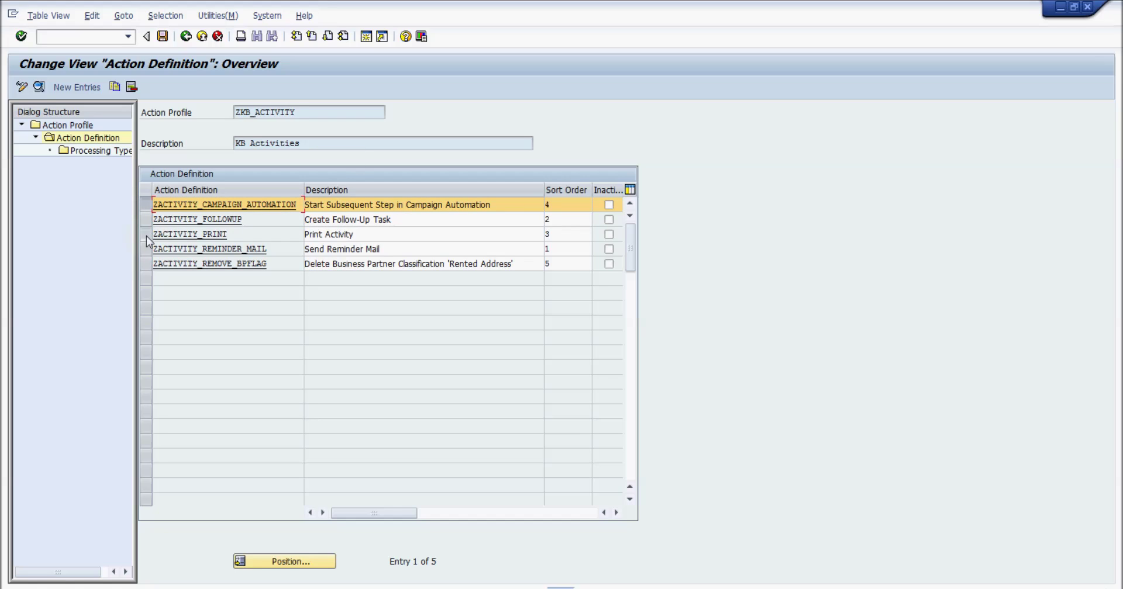
click(147, 234)
click(146, 249)
click(147, 264)
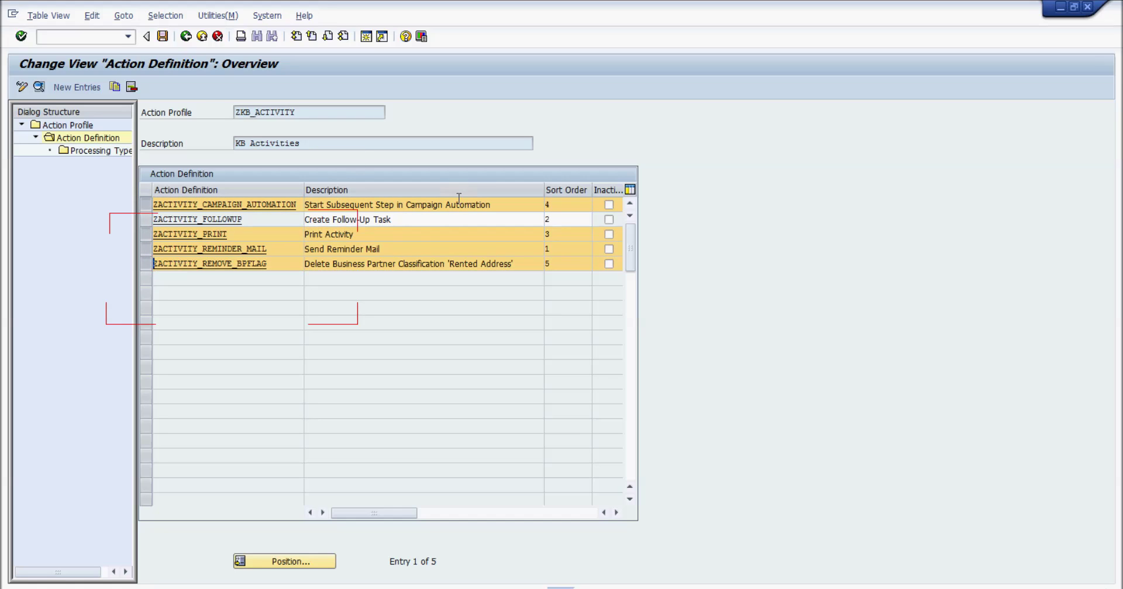
Step: Open the ZACTIVITY_FOLLOWUP action definition's details and set its description to "KB Create Follow-Up Task"
double_click(345, 219)
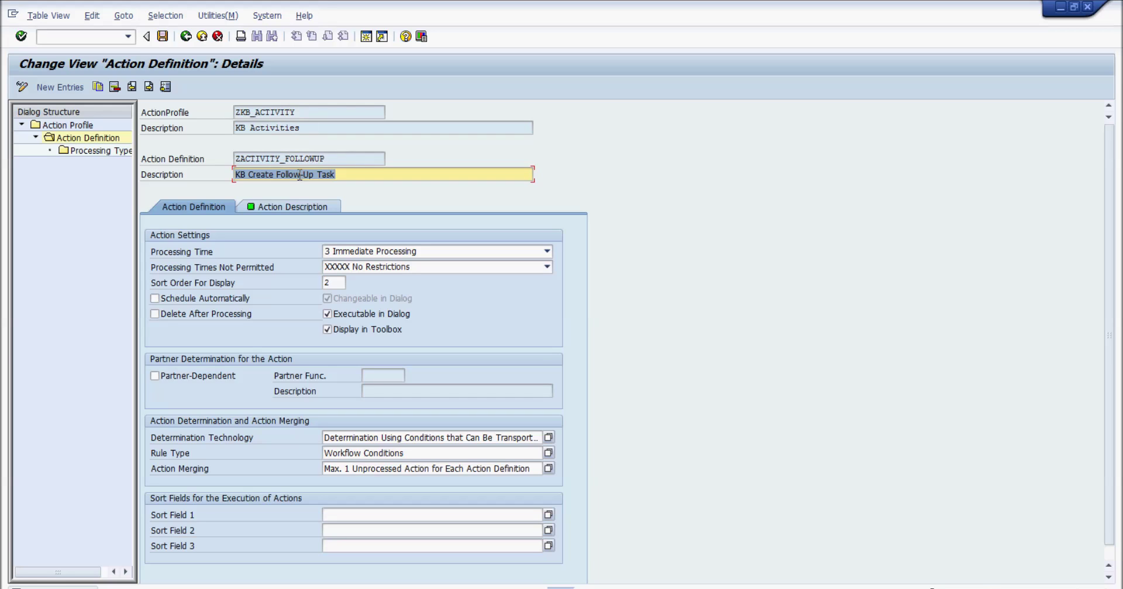
click(334, 161)
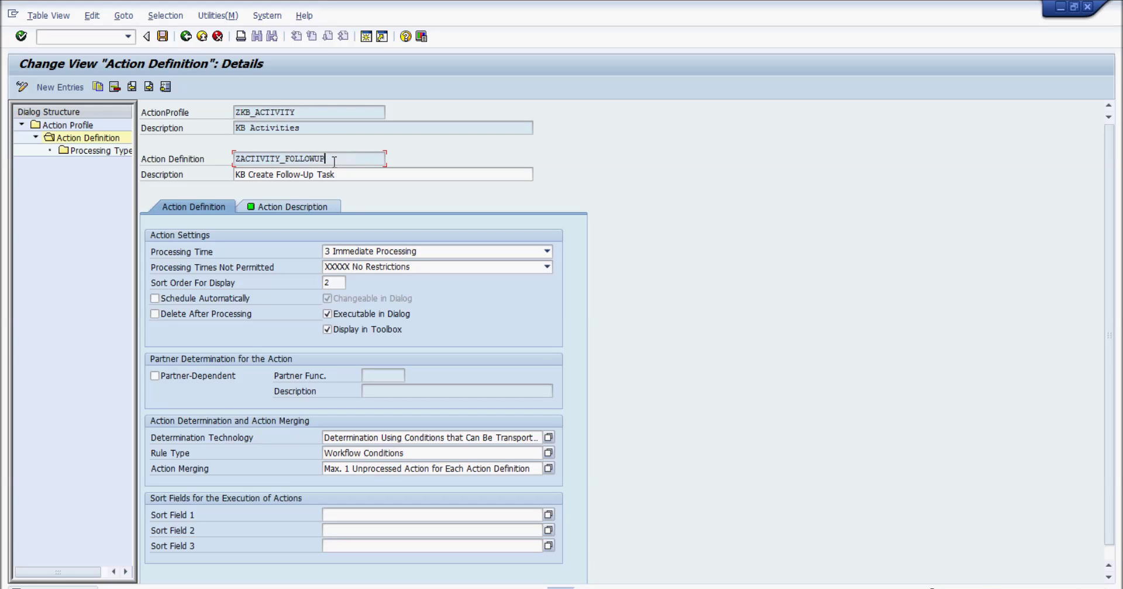
double_click(349, 161)
click(326, 164)
Step: Choose 3 Immediate Processing as the follow-up action's processing time and review its sort order and action merging settings
click(359, 257)
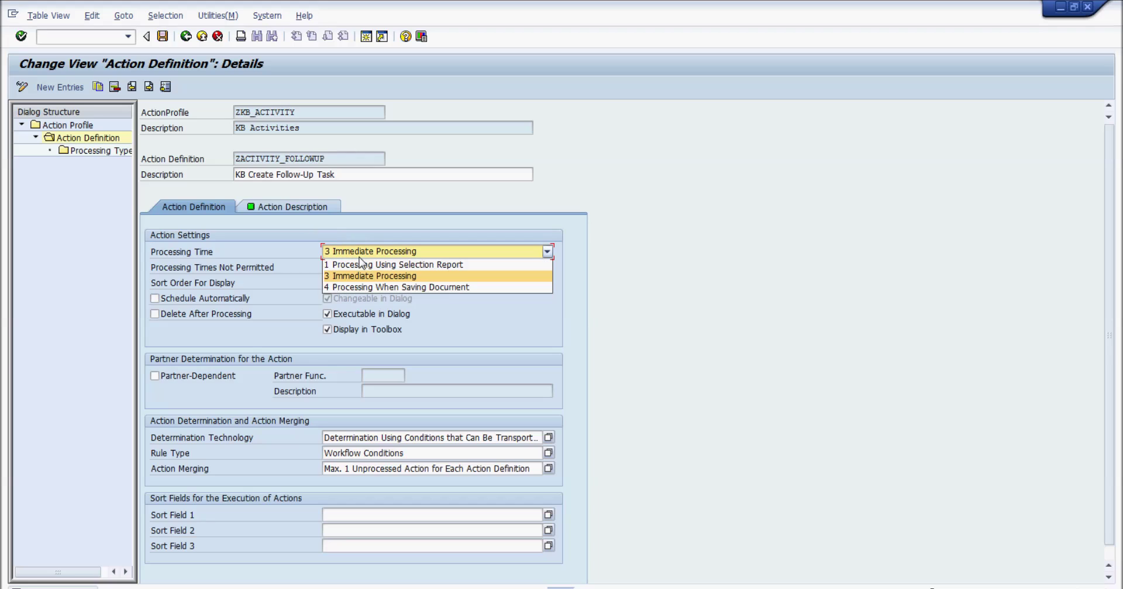
click(389, 277)
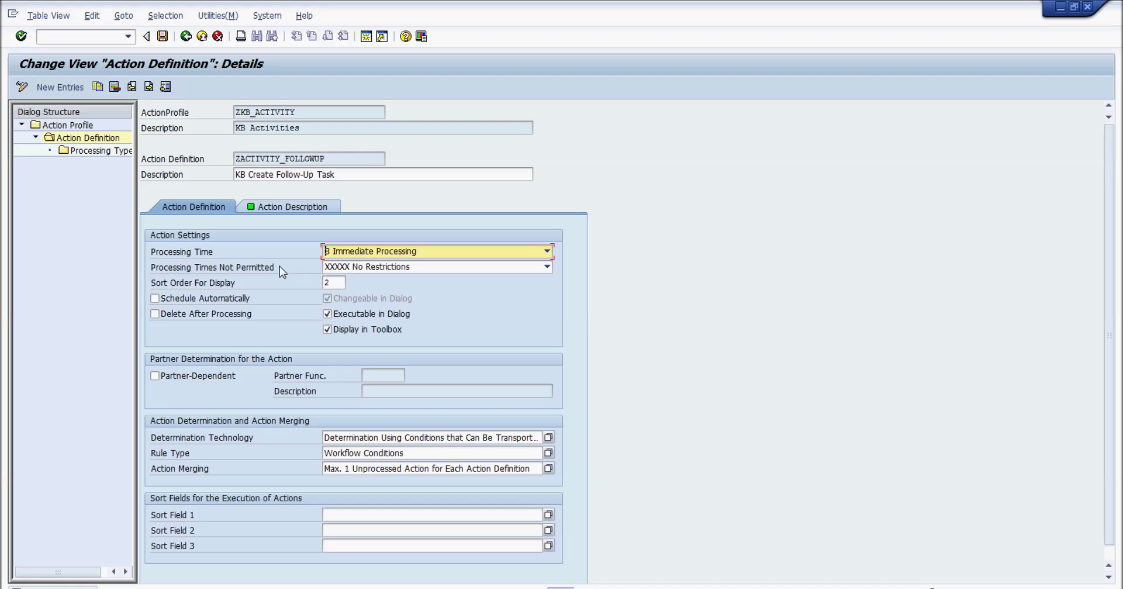
click(336, 284)
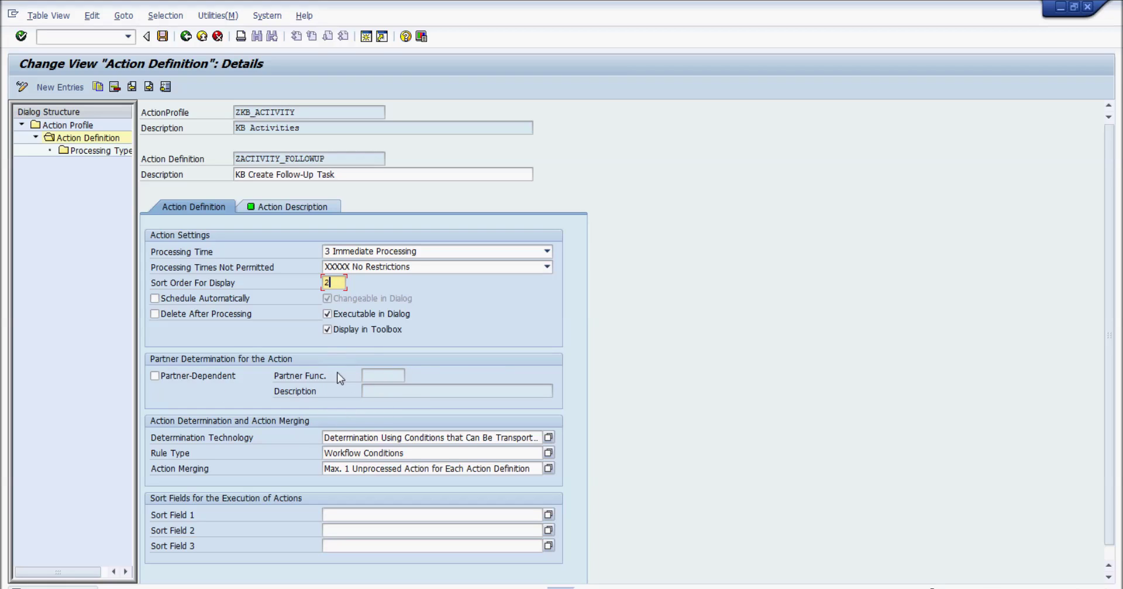
drag(152, 475, 219, 474)
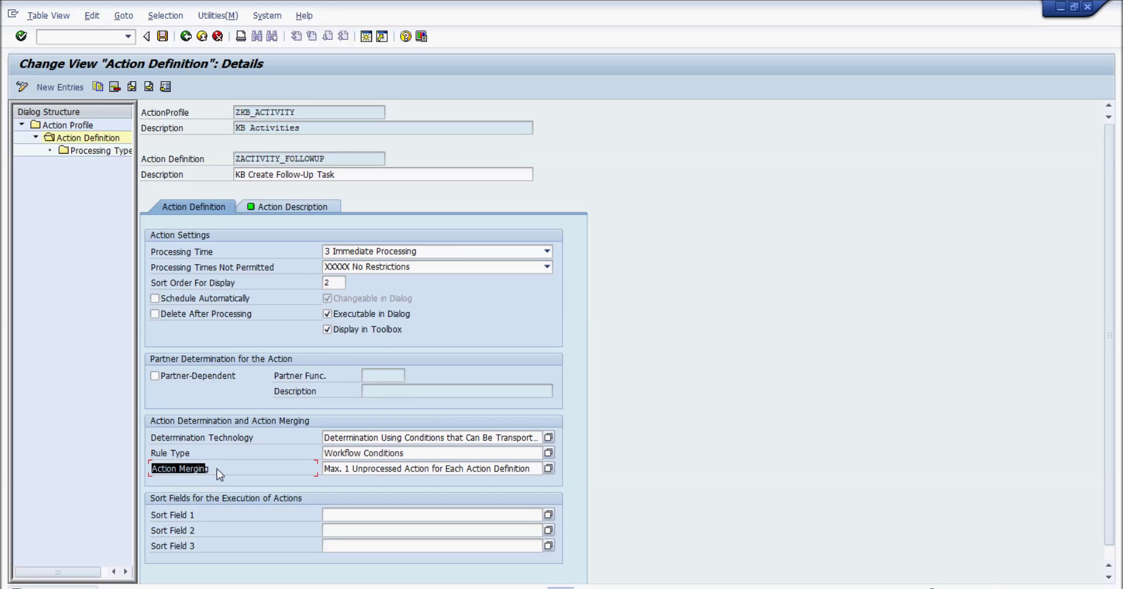
click(230, 471)
Step: Review the processing types of the ZACTIVITY_FOLLOWUP action definition and return to the implementation guide
double_click(81, 155)
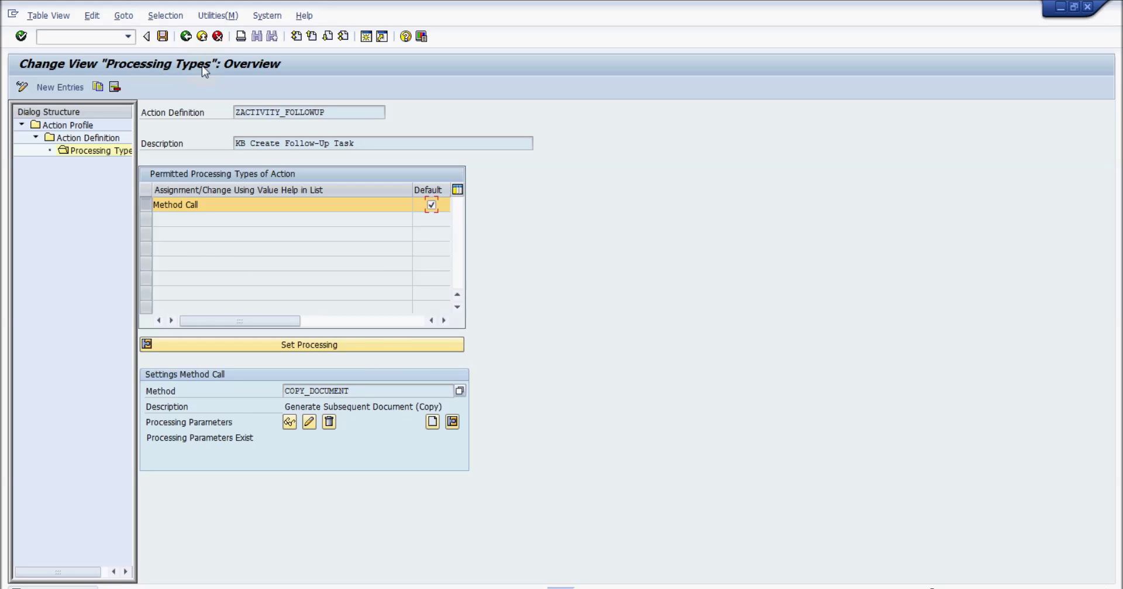
click(185, 37)
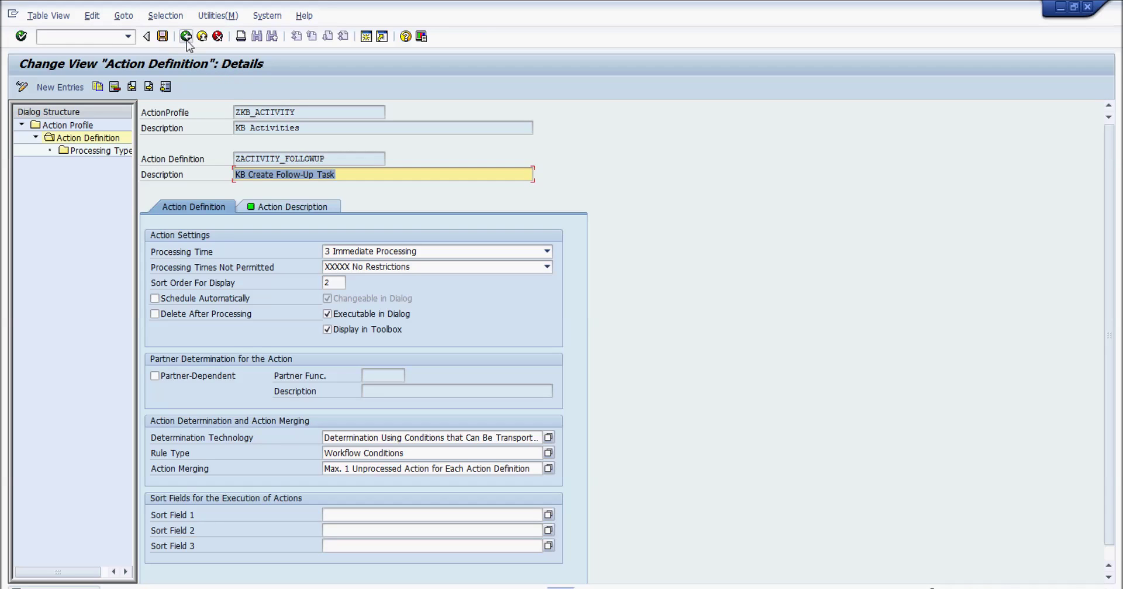
click(186, 37)
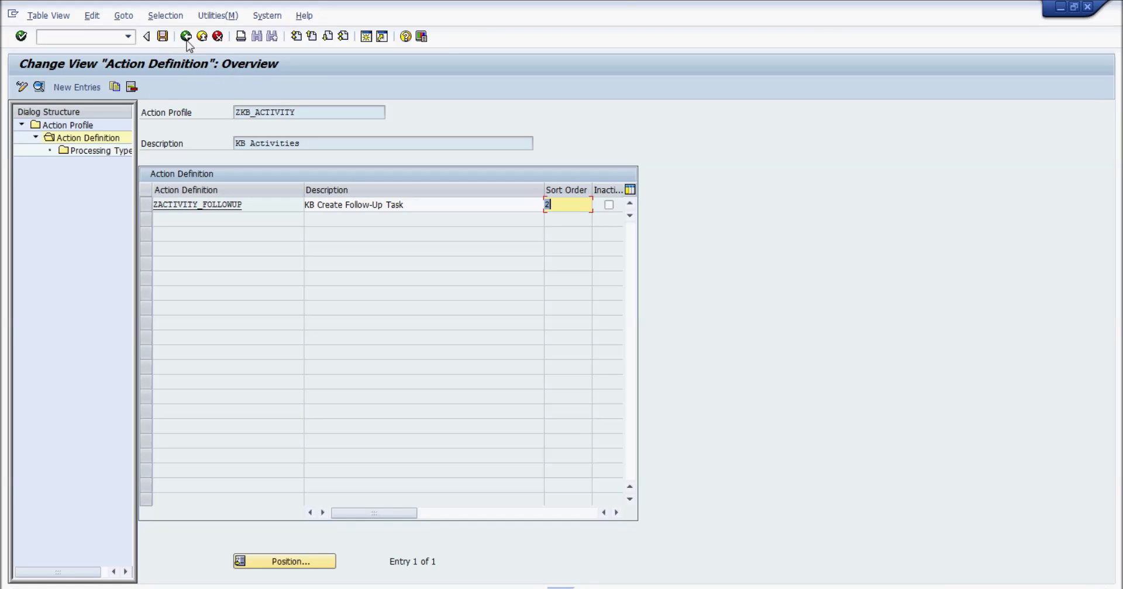
click(186, 37)
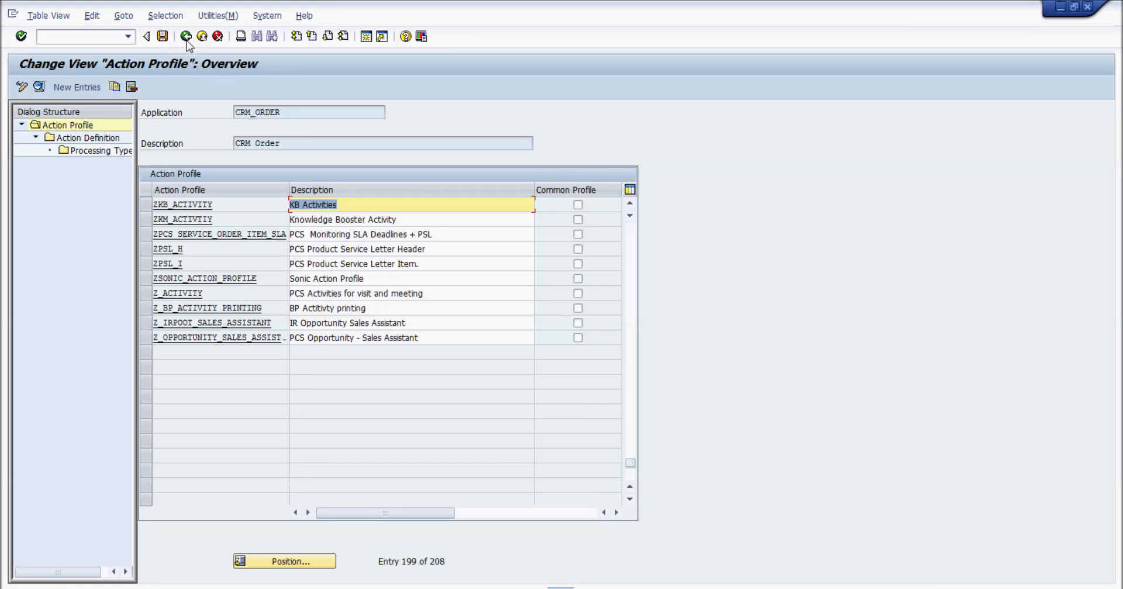
click(186, 37)
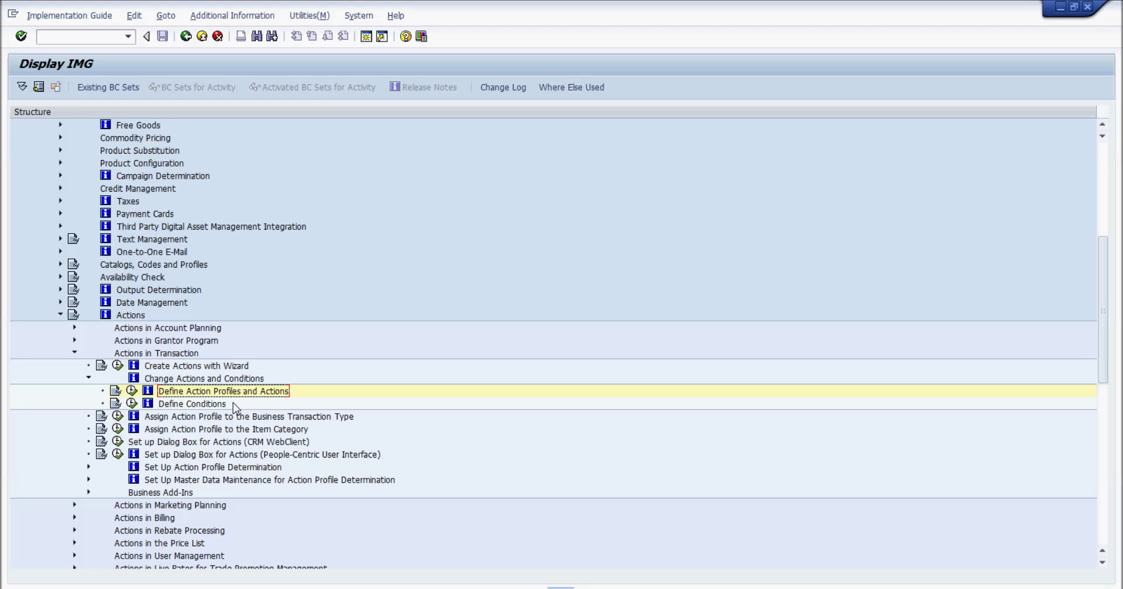
Step: Open Define Conditions for actions in transactions and display the scheduled actions of the KB Activities profile
click(131, 404)
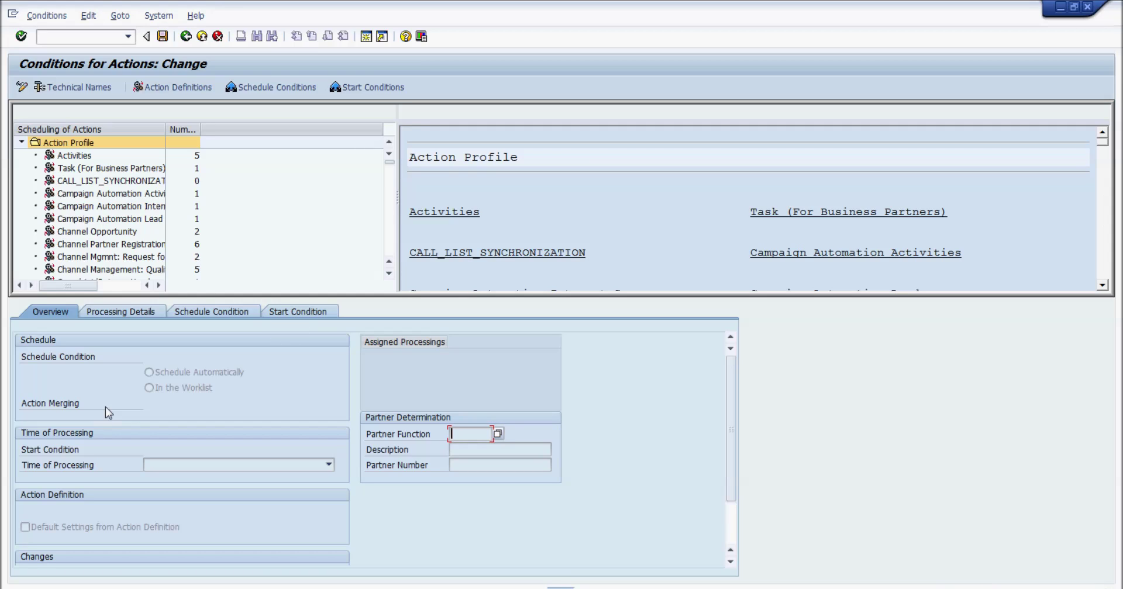
drag(165, 129, 206, 130)
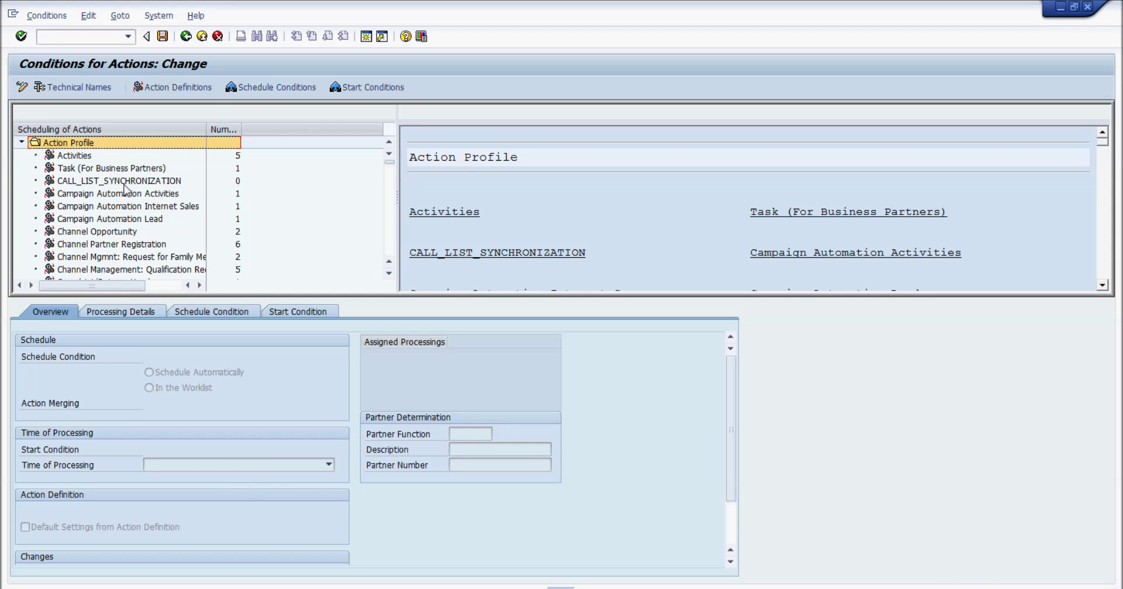
scroll(125, 188, down, 10)
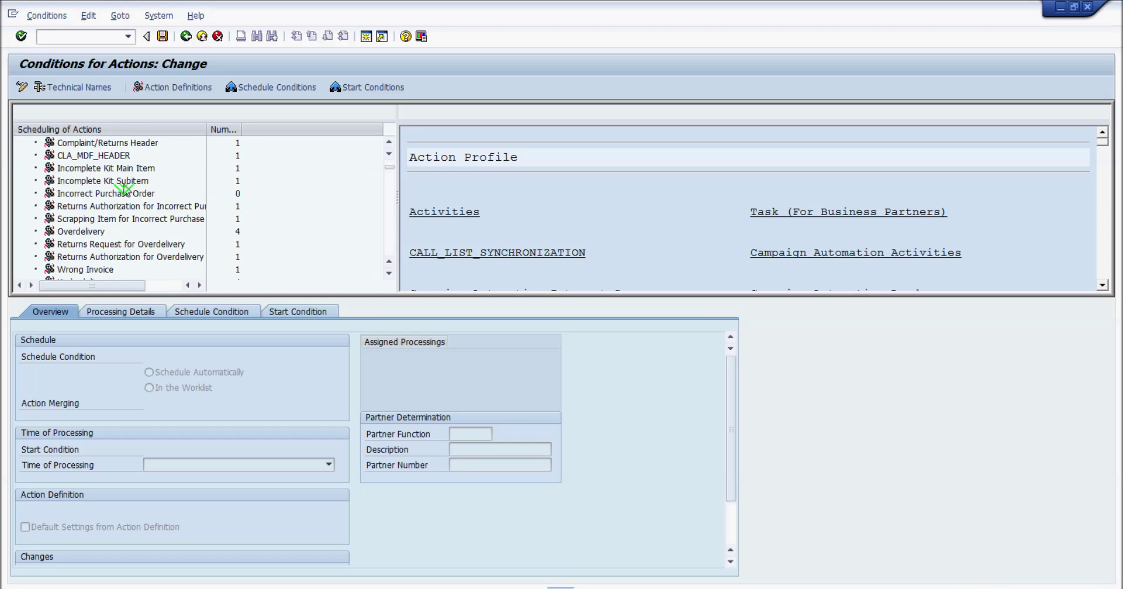
scroll(124, 188, down, 9)
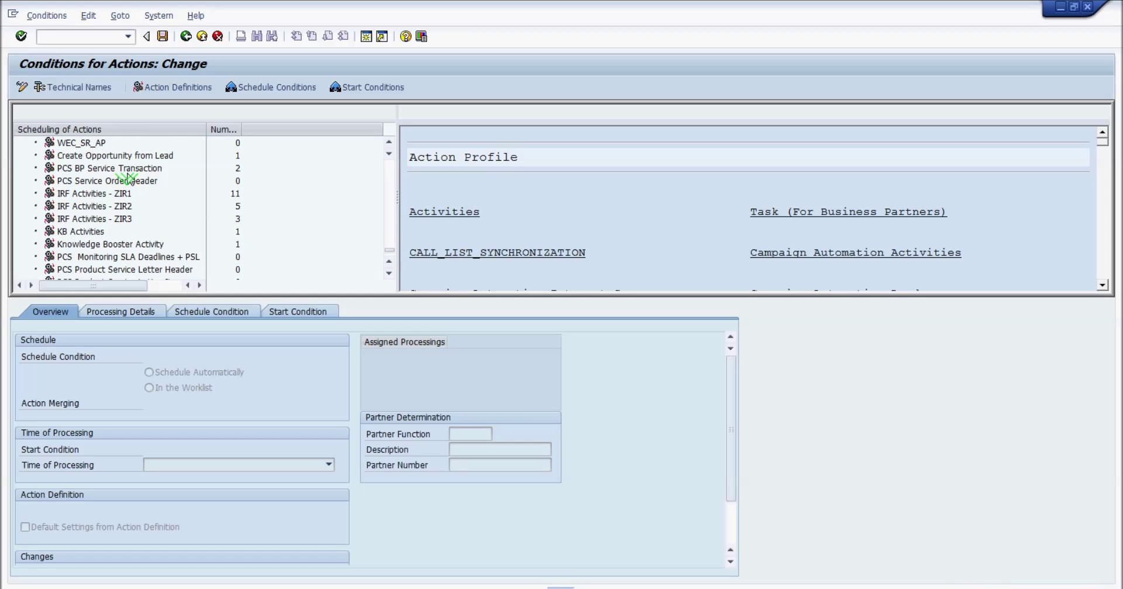
scroll(60, 169, up, 1)
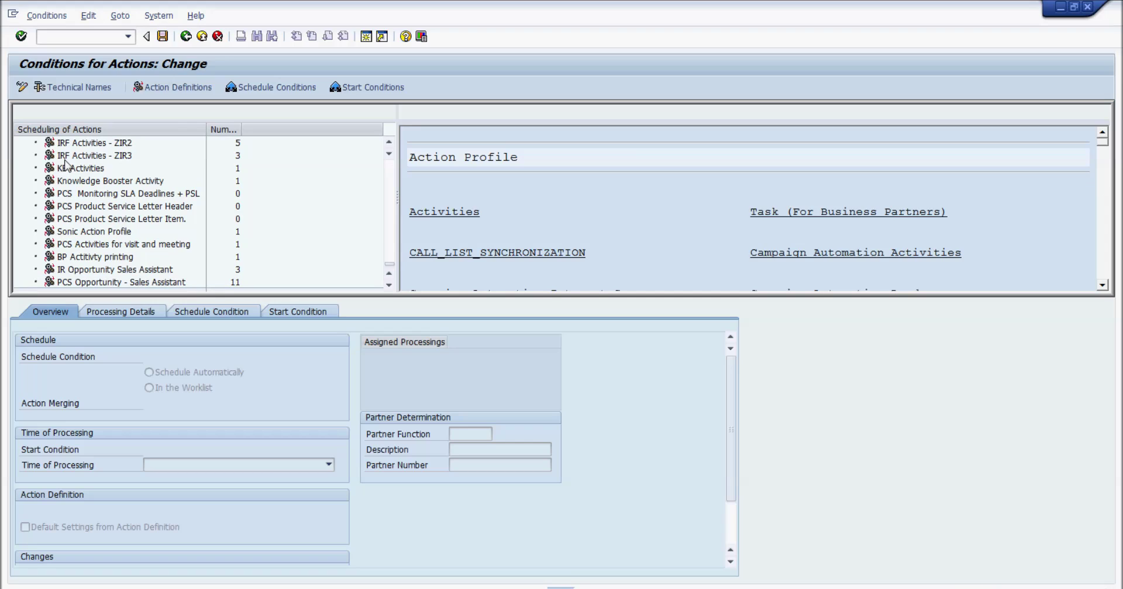
click(77, 169)
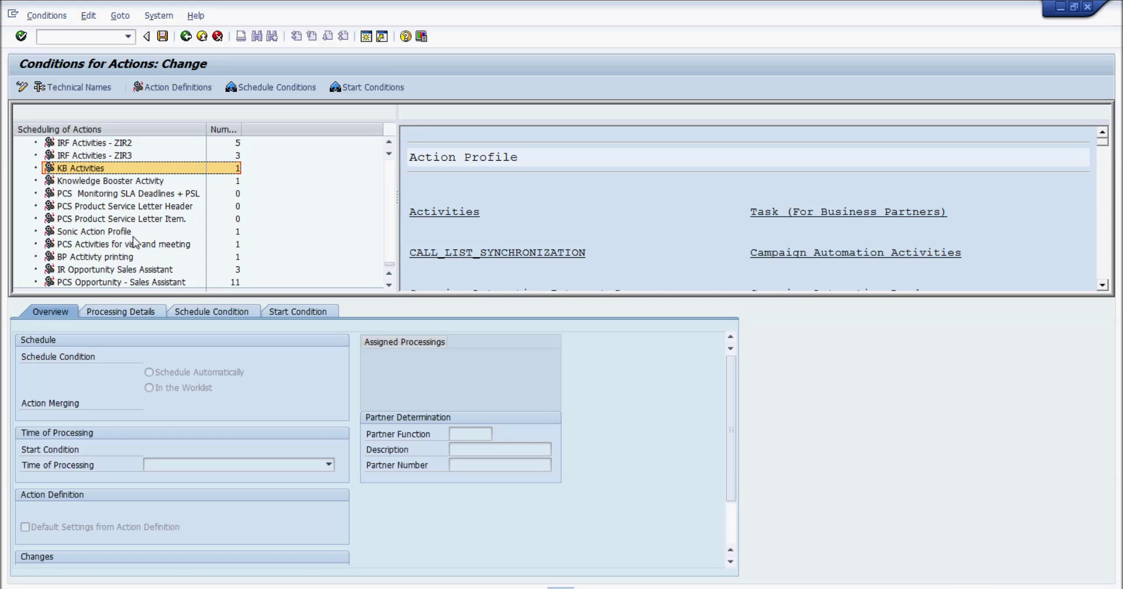
click(61, 170)
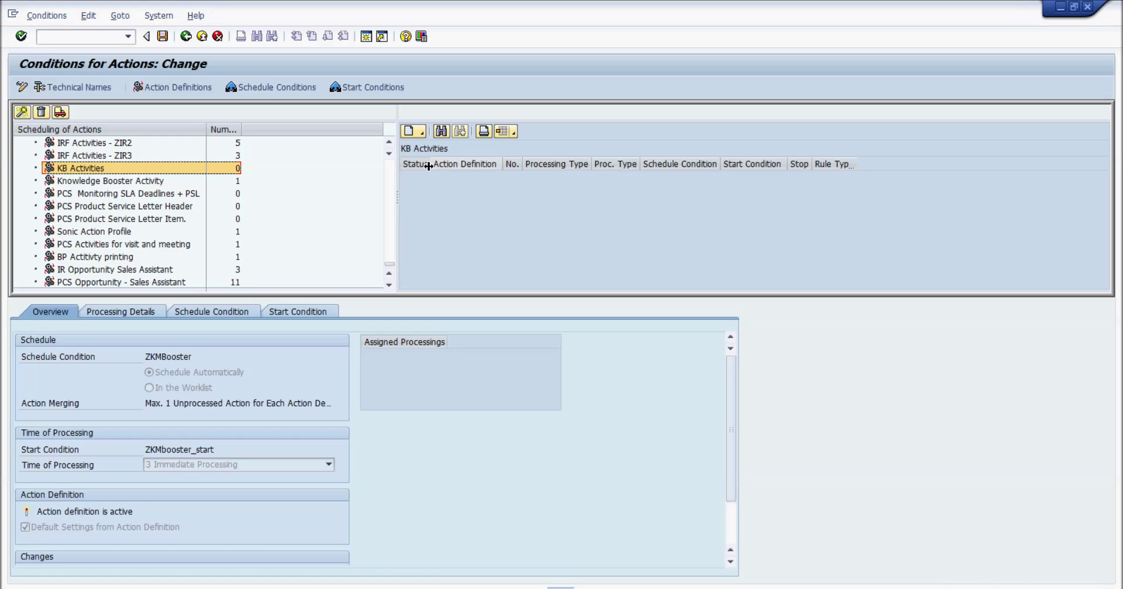
Step: Add the KB Create Follow-Up Task action to KB Activities and turn off its default settings from the action definition
click(424, 134)
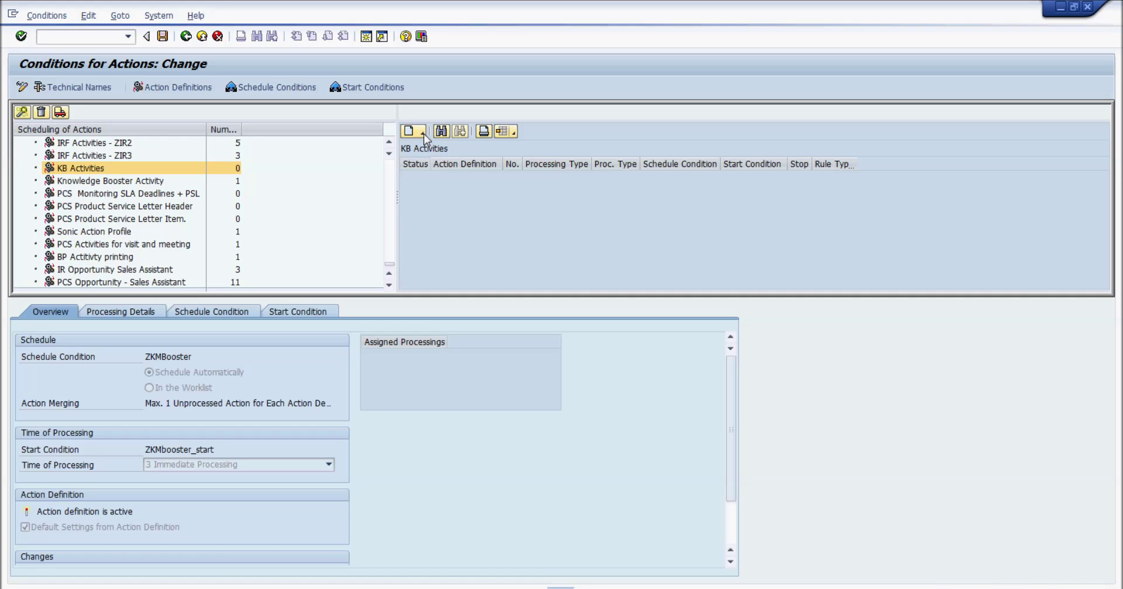
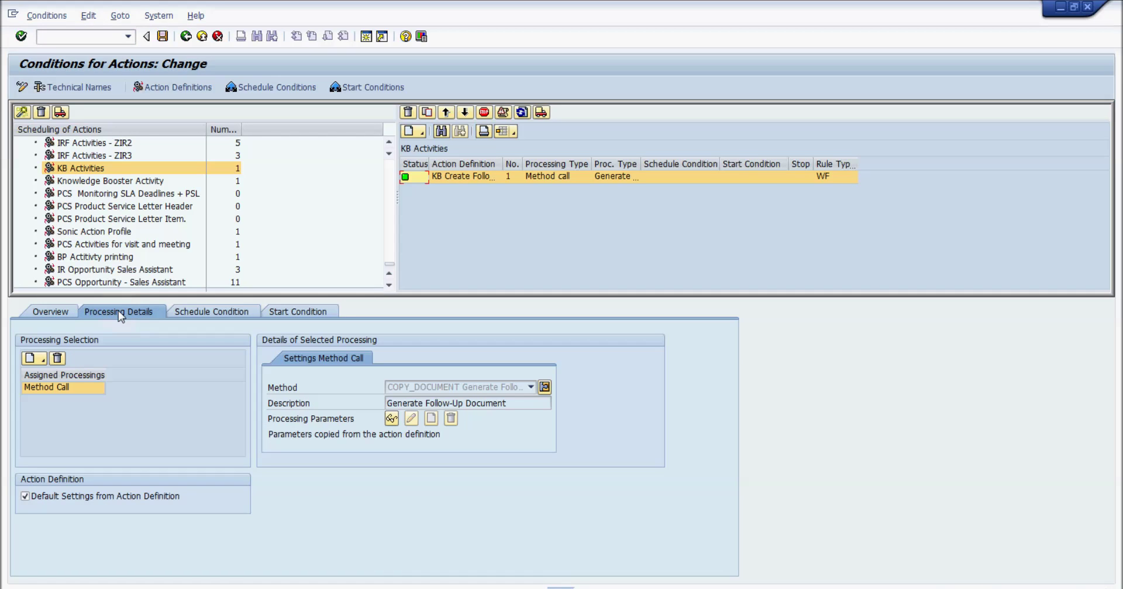
click(47, 314)
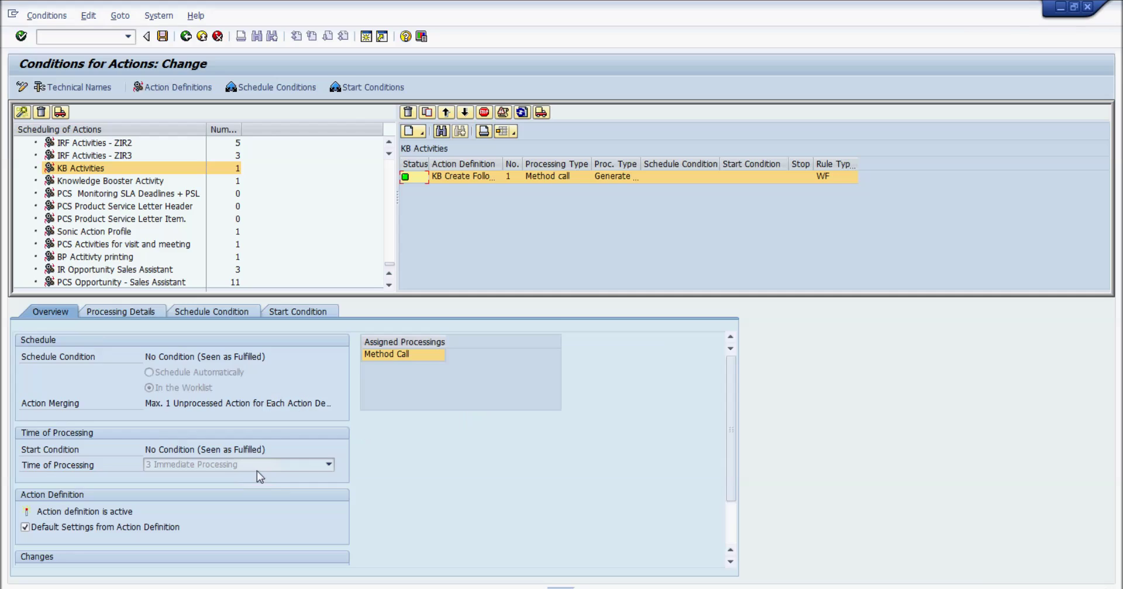
click(51, 529)
key(F1)
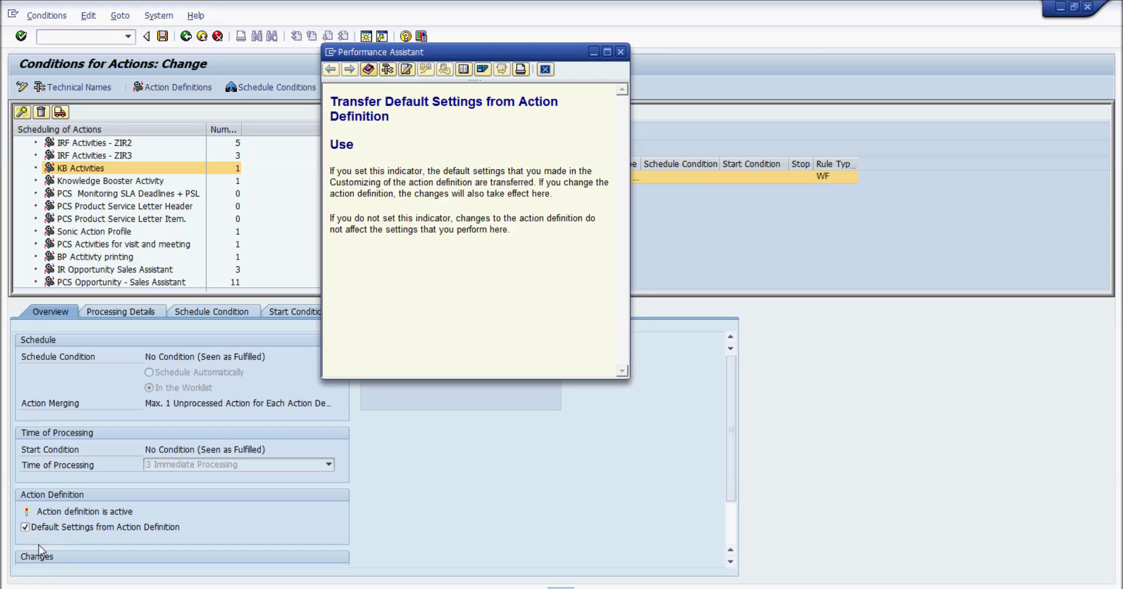
click(545, 70)
click(25, 527)
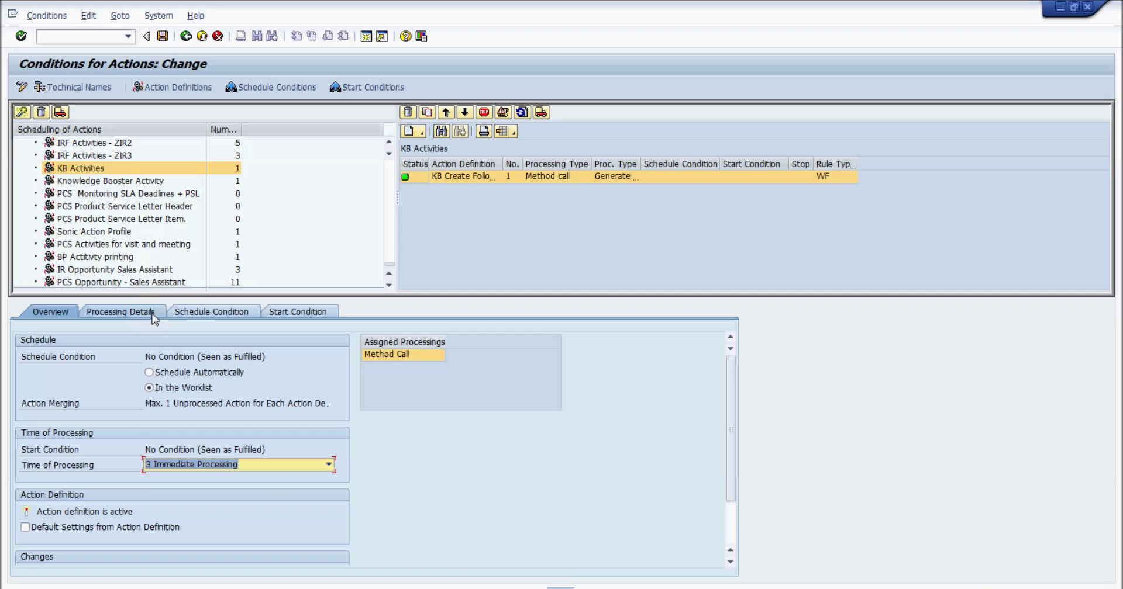
Step: Create a schedule condition for the follow-up task action and name it ZKB_SchC_FollwTask
click(199, 319)
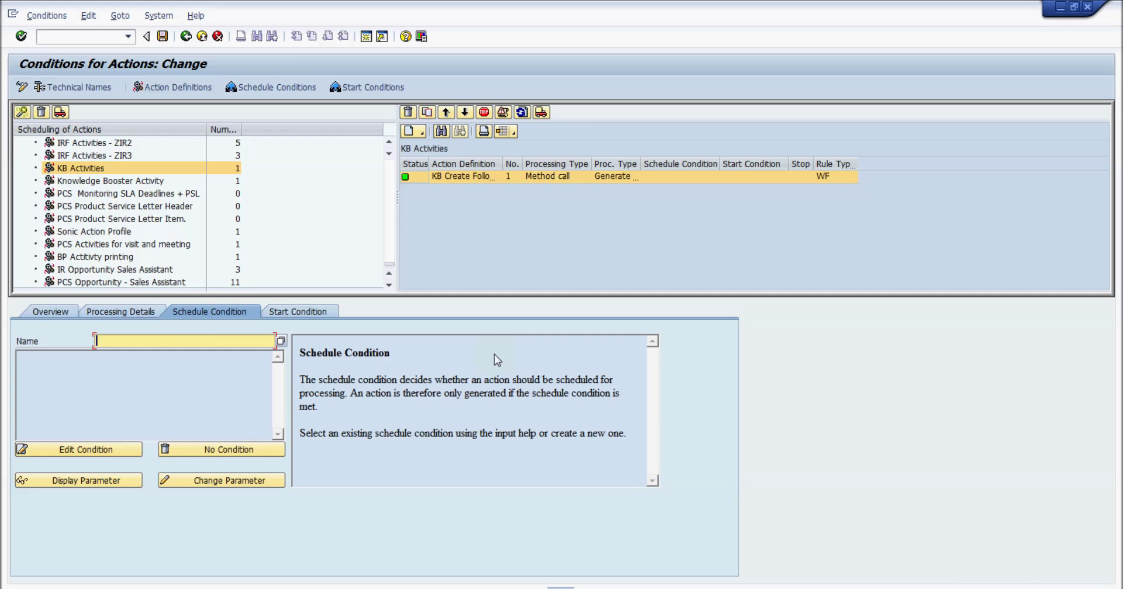
click(108, 457)
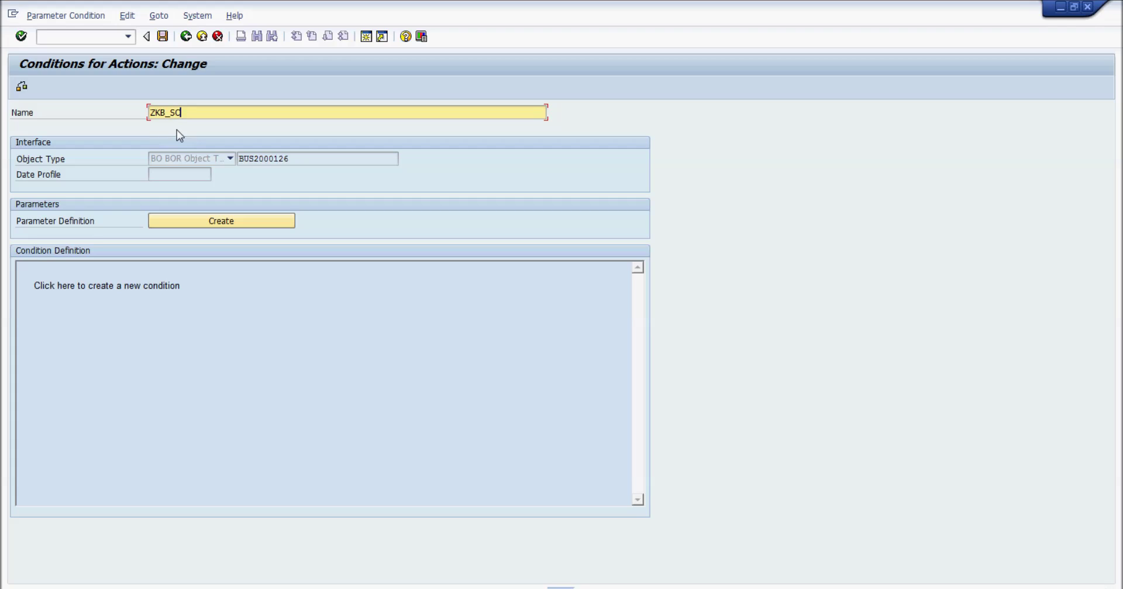
text(chC_FollwTask)
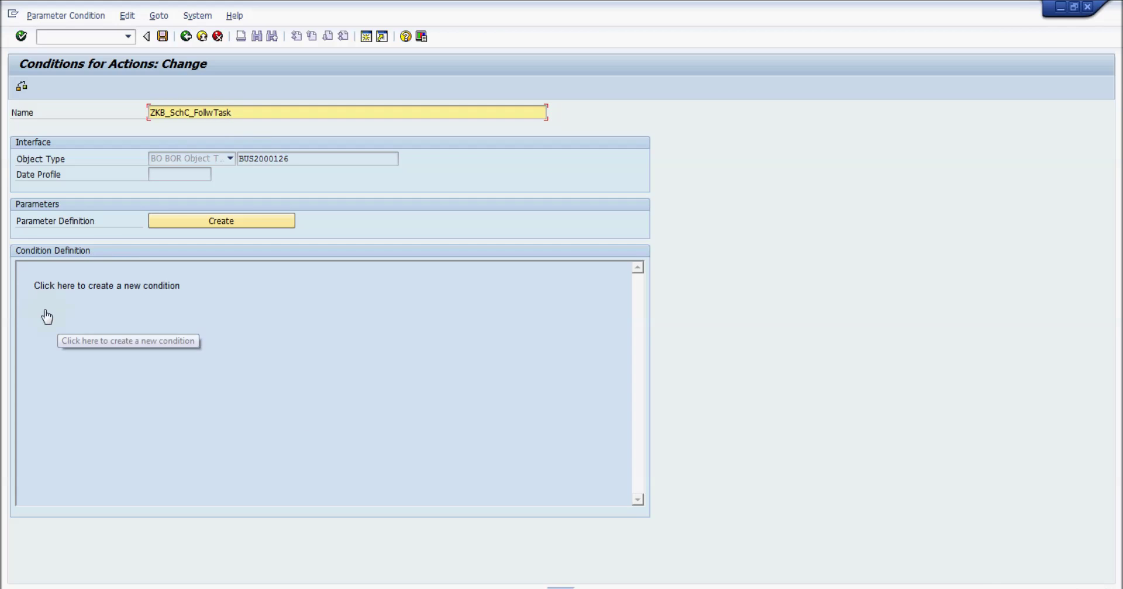
Step: Define the schedule condition as CRM Business Activity System Status = I1003 and save it to the proposed customizing request
click(272, 332)
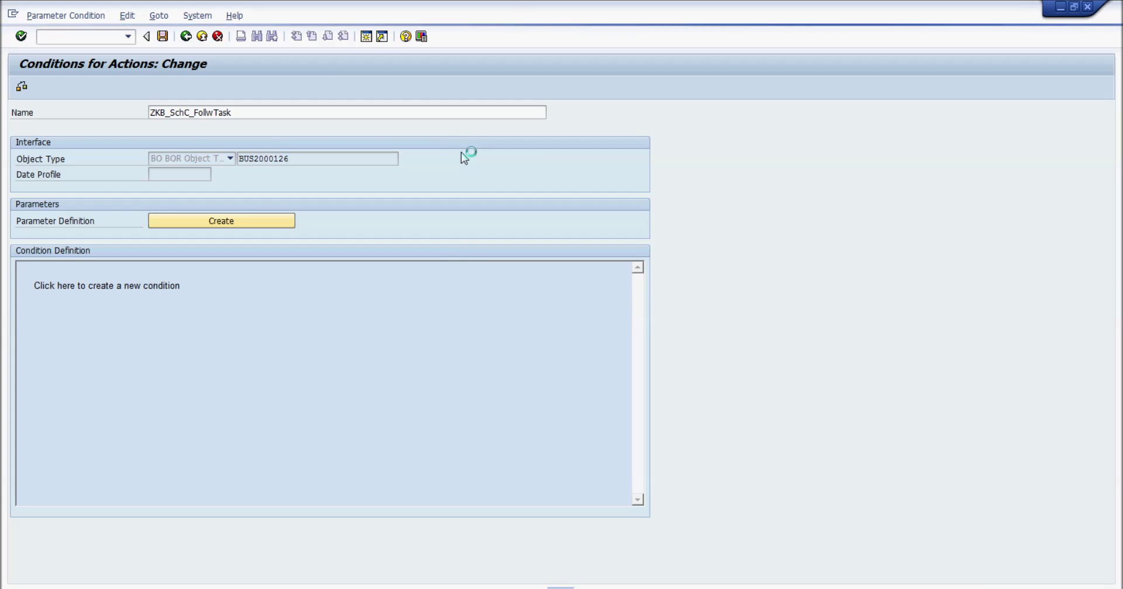
drag(274, 127, 528, 136)
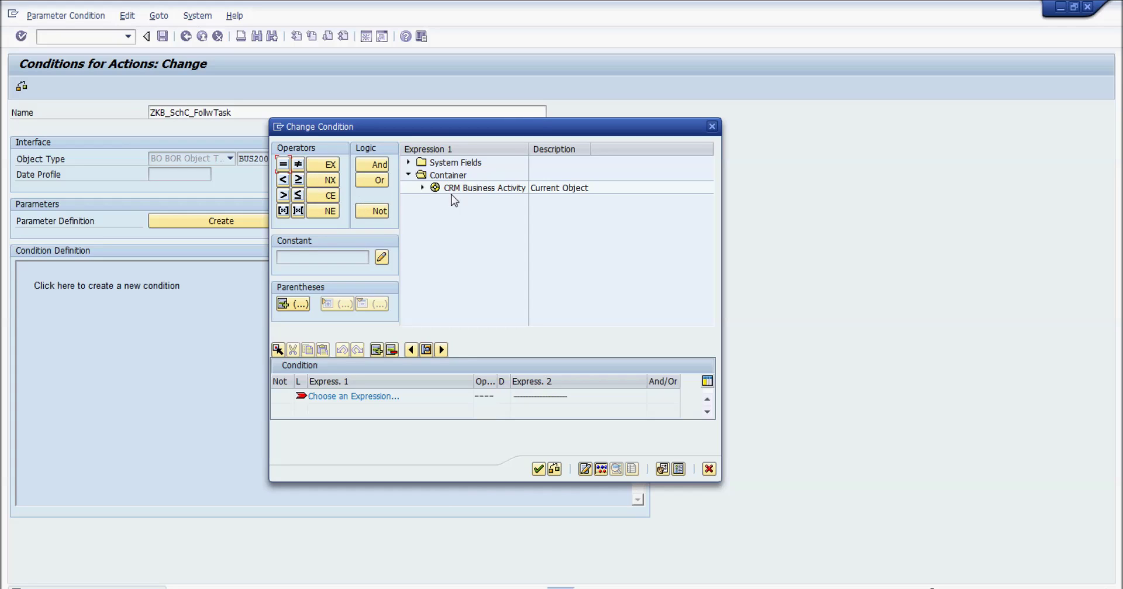
click(422, 189)
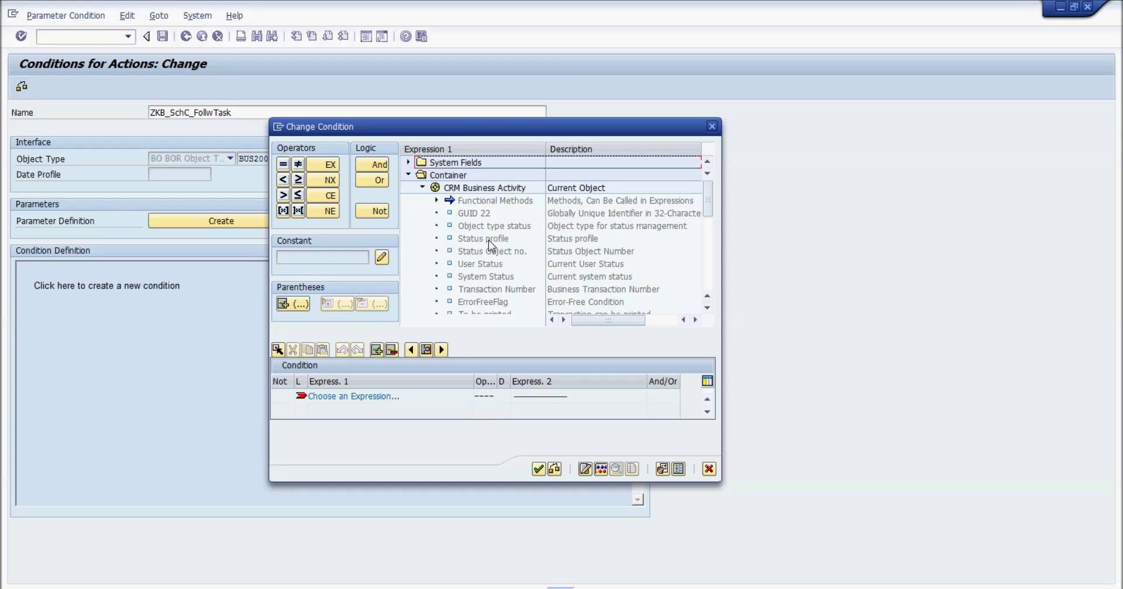
click(486, 277)
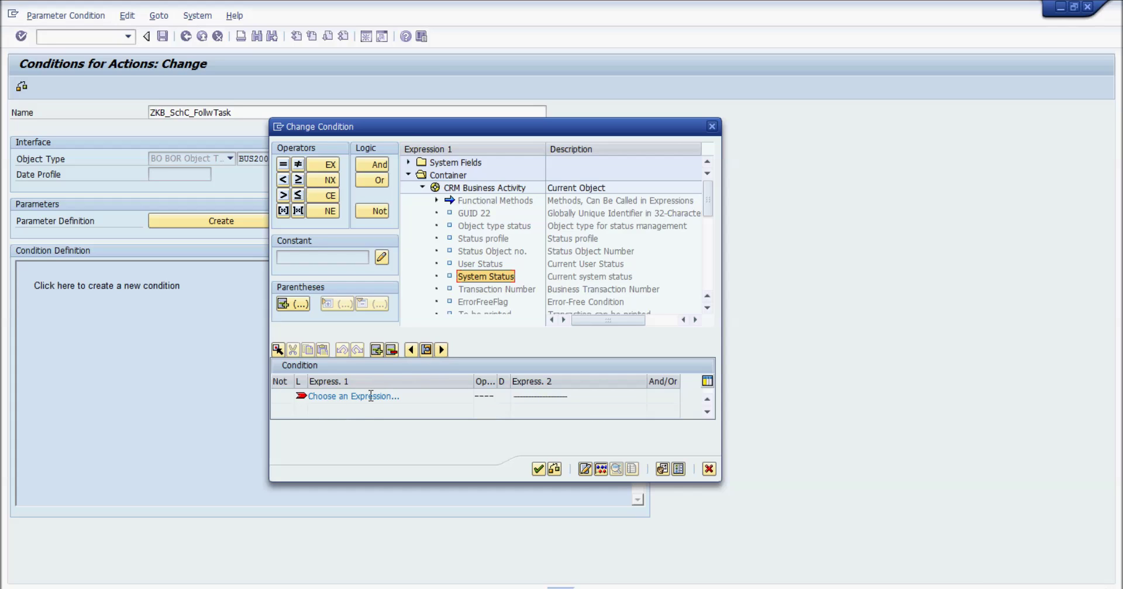
double_click(480, 279)
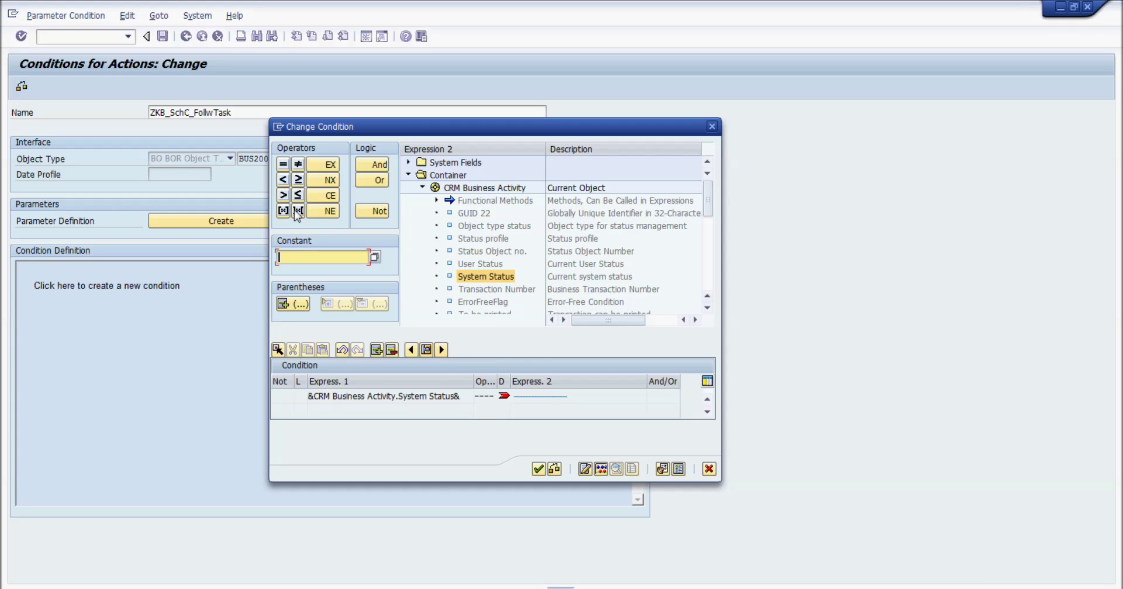
click(284, 165)
key(Return)
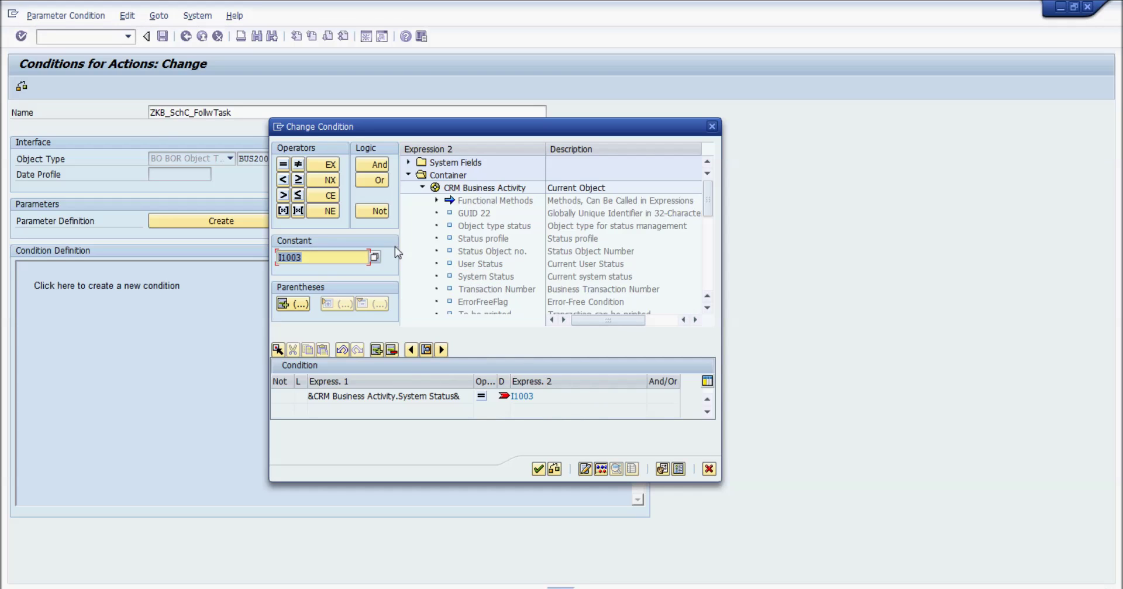
click(539, 470)
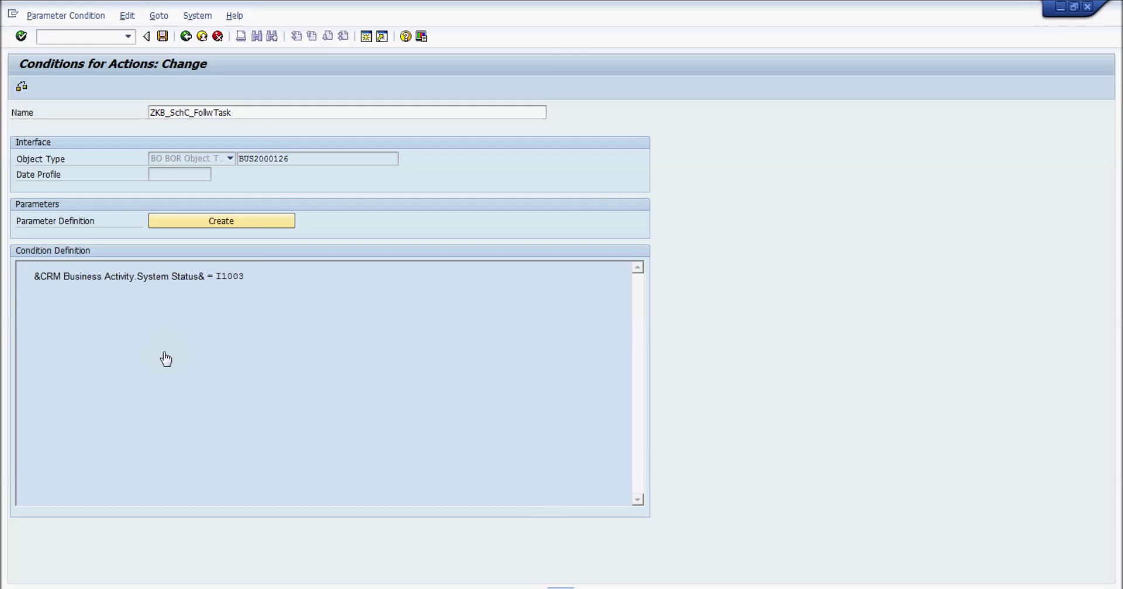
click(162, 36)
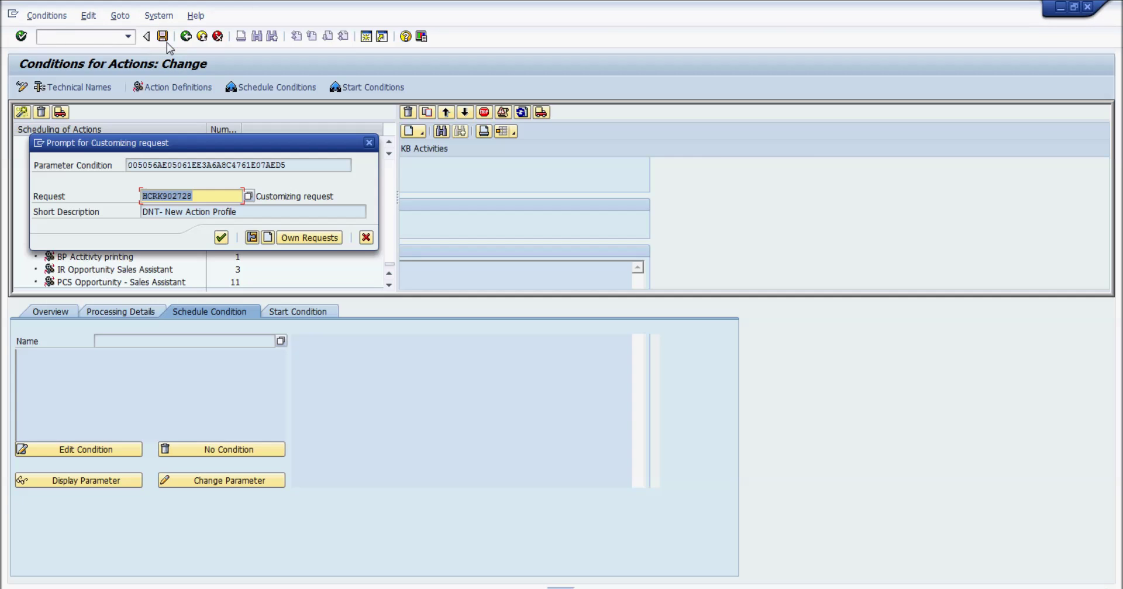
click(222, 238)
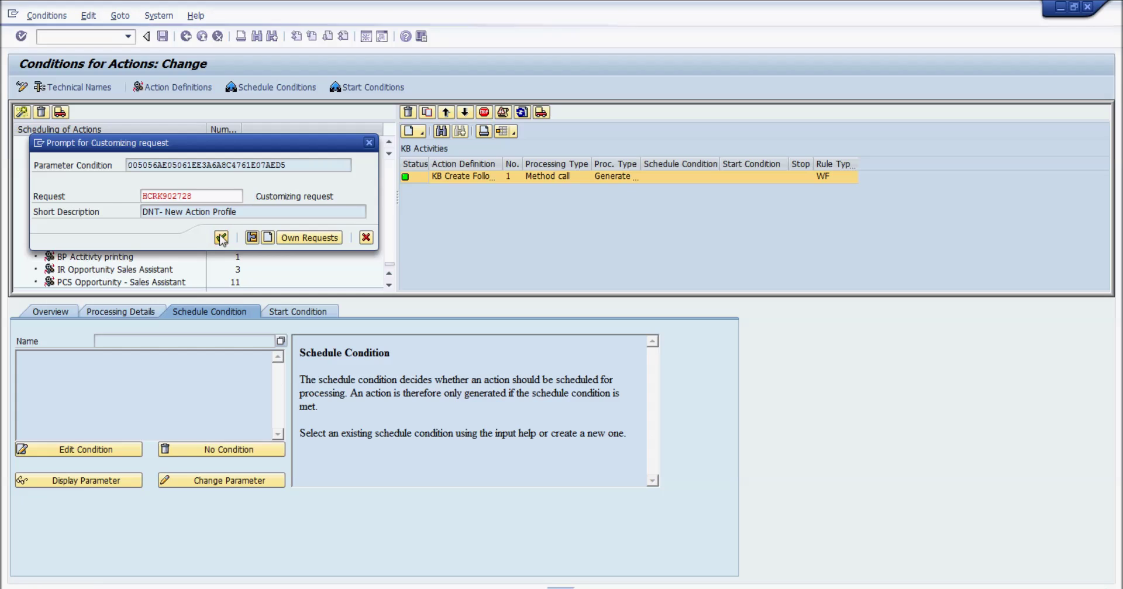
Step: Create a start condition for the follow-up task action and name it ZKB_StartC_FollwTask
click(284, 316)
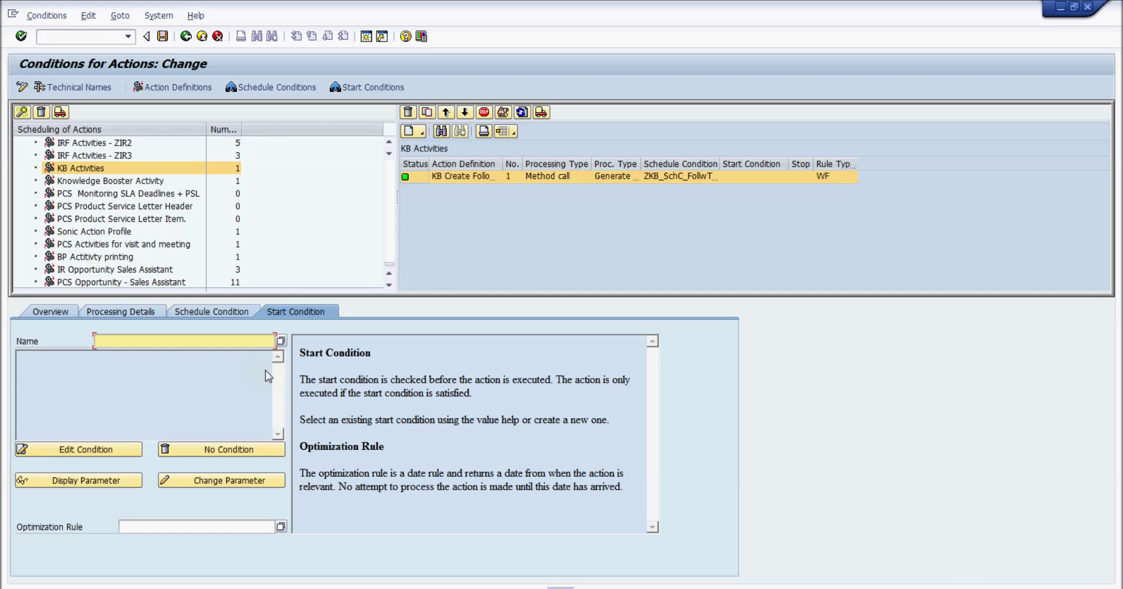
click(102, 454)
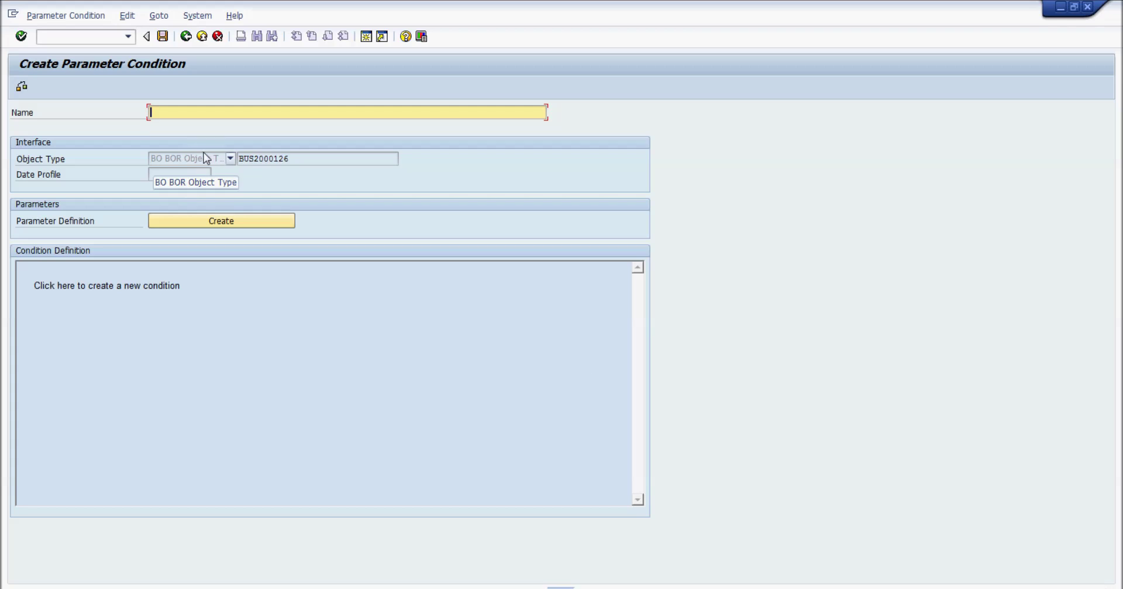
text(ZKB_StartC_FollwTask)
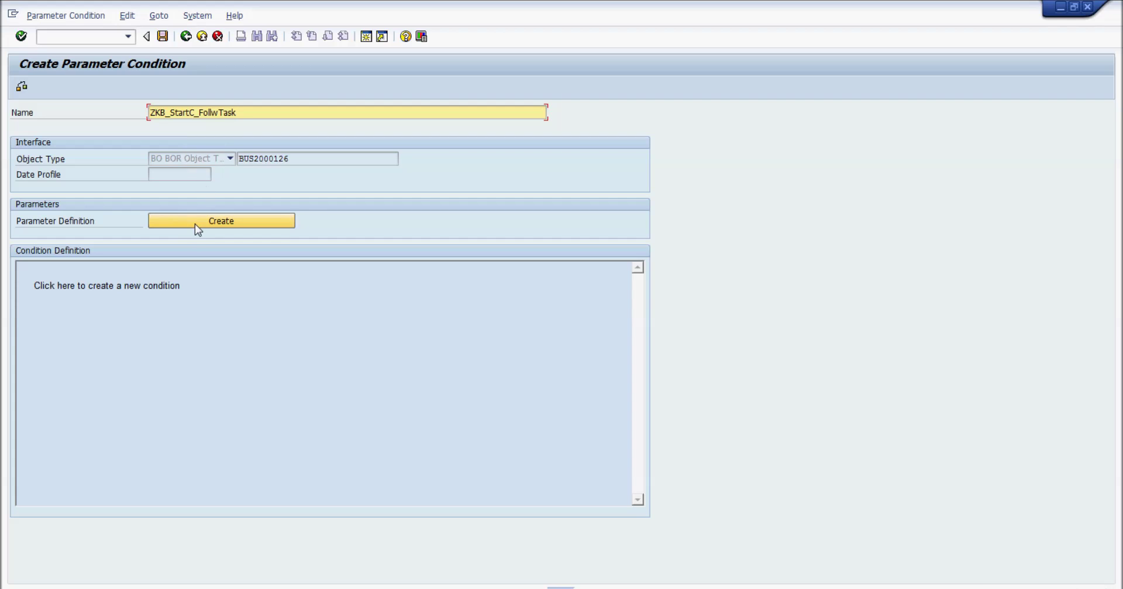
Step: Define the start condition as CRM Business Activity System Status = I1003 and save the action conditions
click(195, 349)
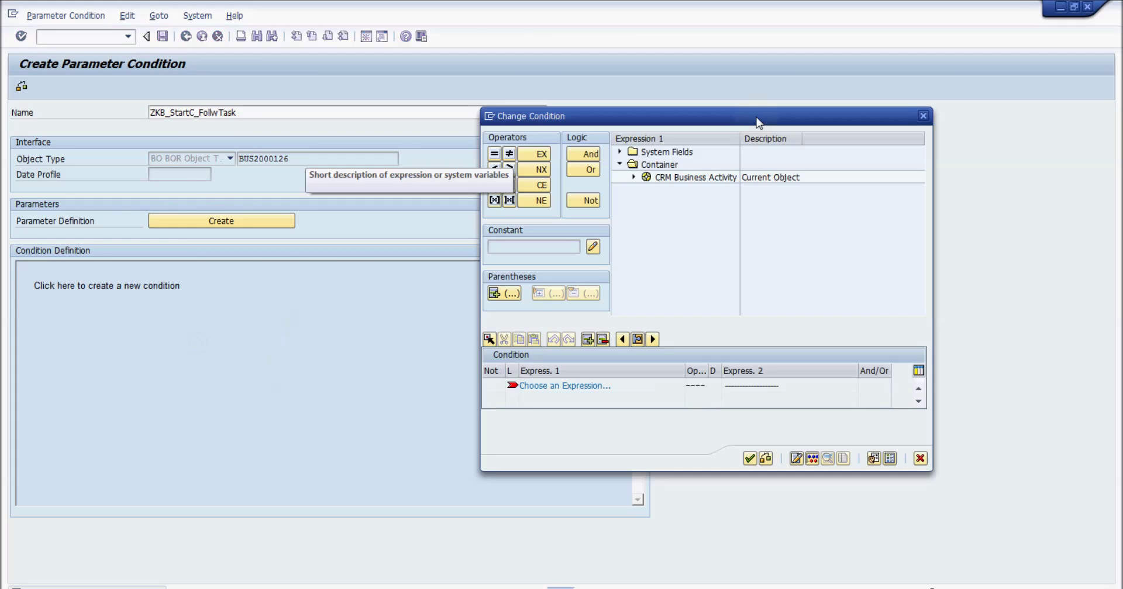
click(647, 177)
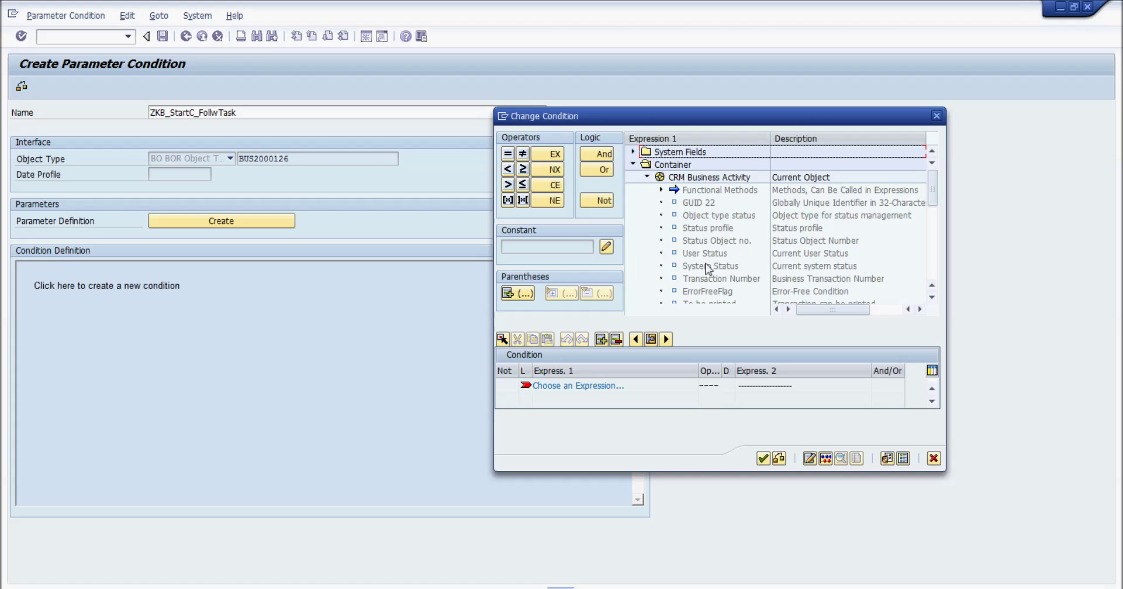
double_click(717, 269)
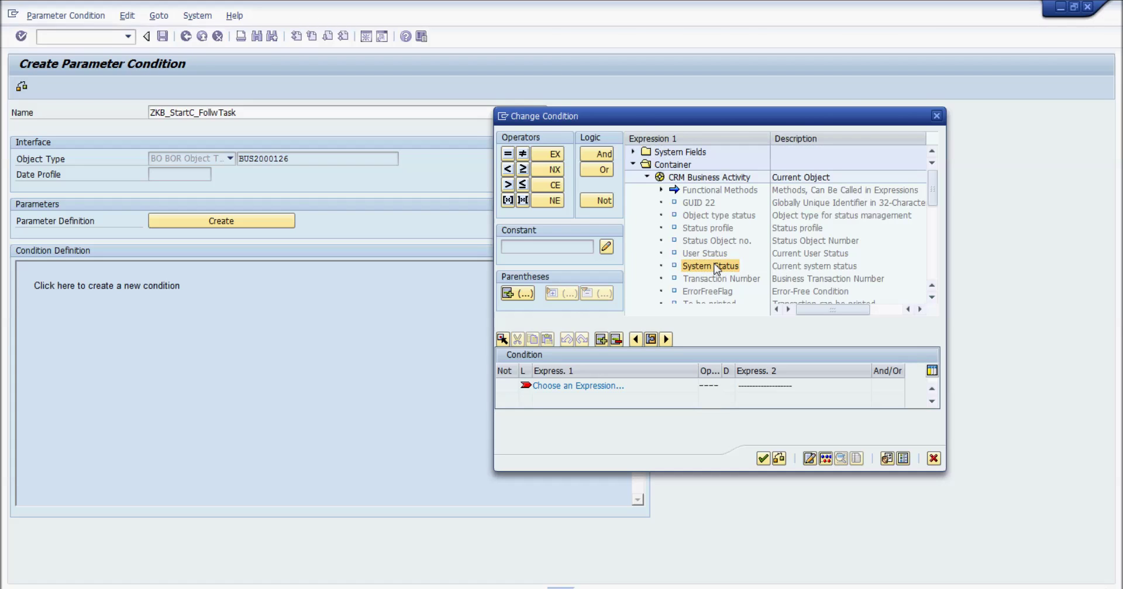
click(508, 154)
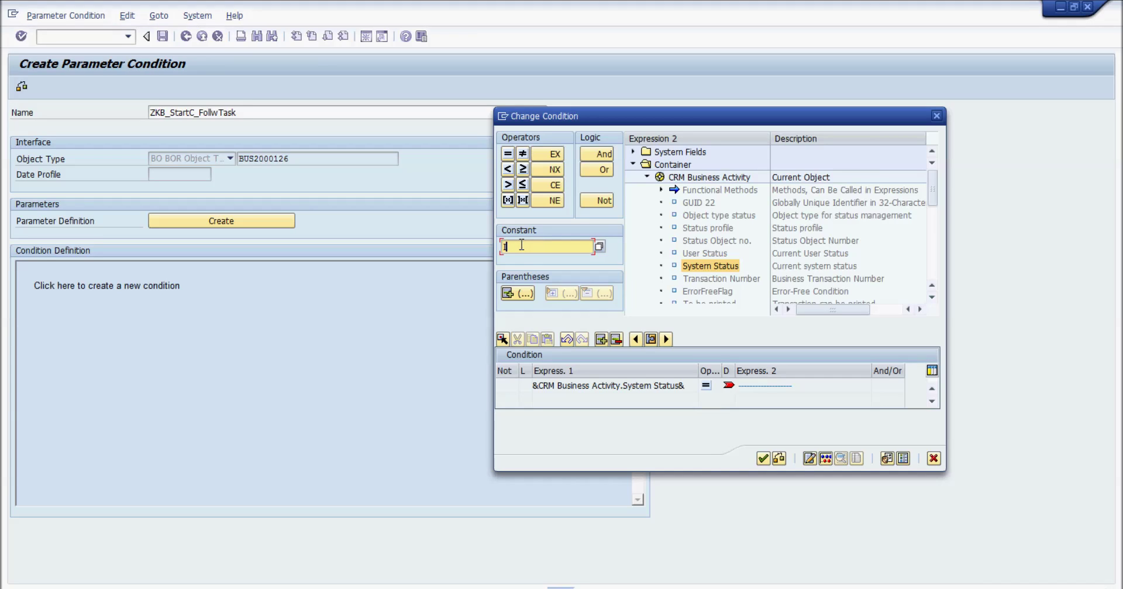
text(I1003)
key(Return)
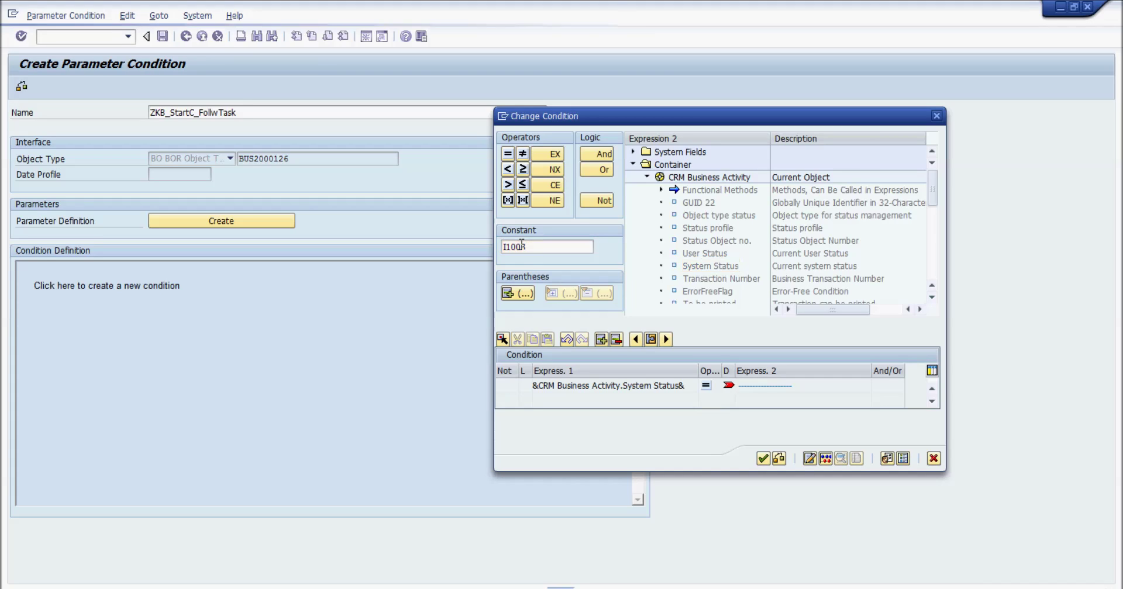
click(763, 459)
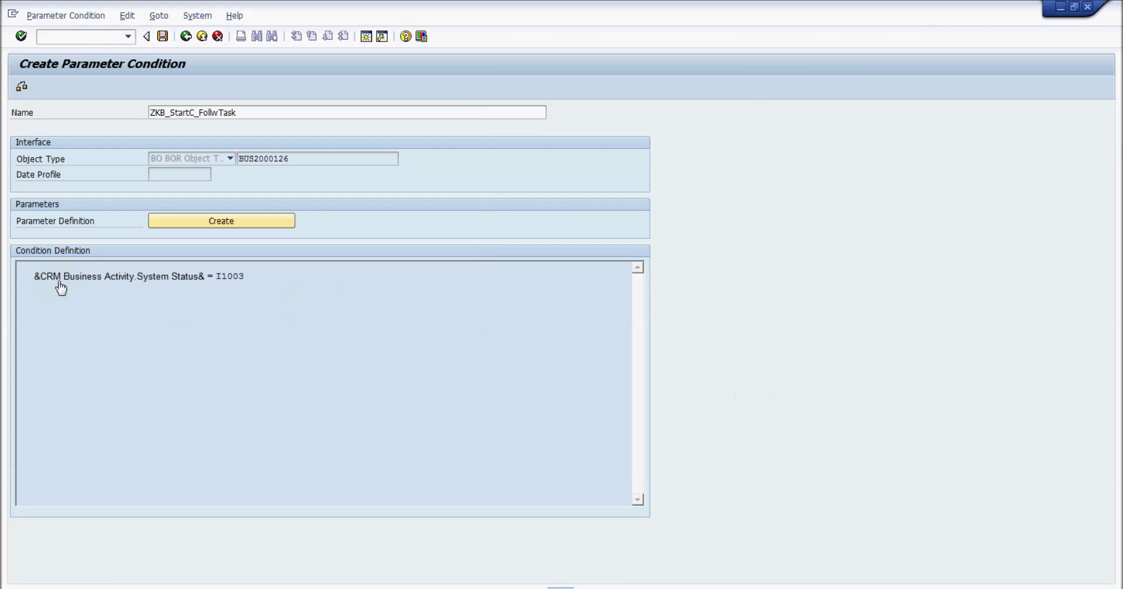
click(163, 37)
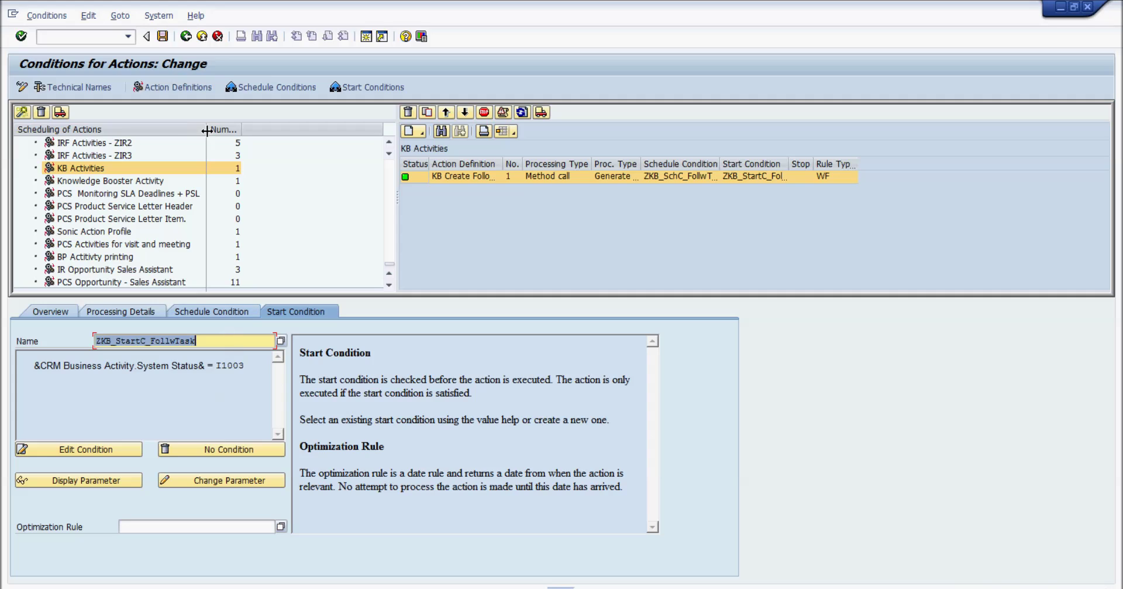
click(162, 37)
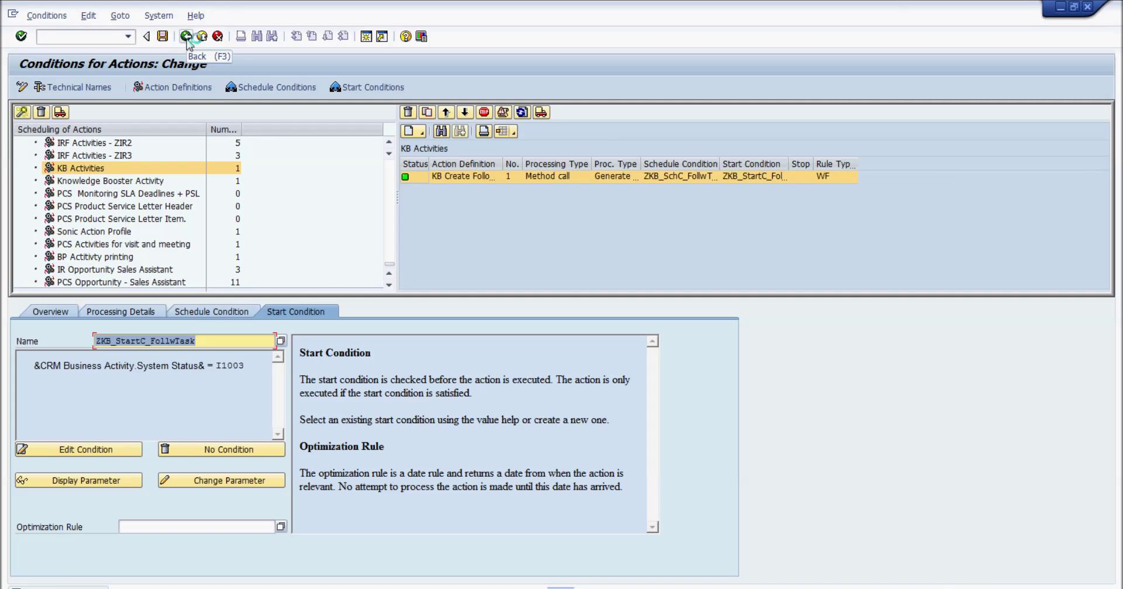
click(186, 38)
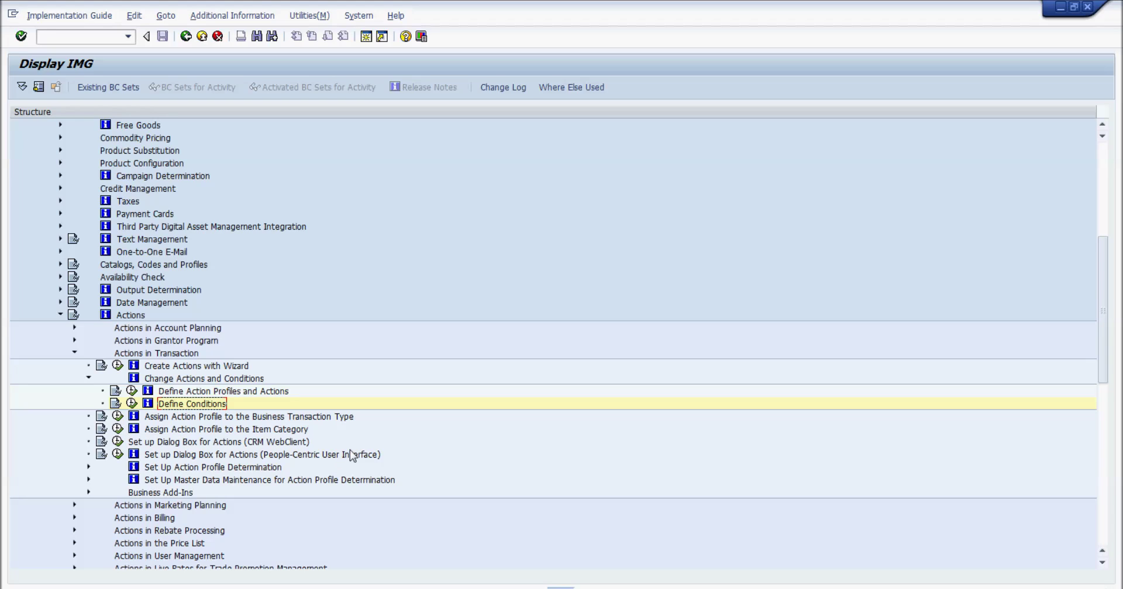
Step: Open the details of transaction type 0001 Interaction Log under Assign Action Profile to the Business Transaction Type
click(117, 417)
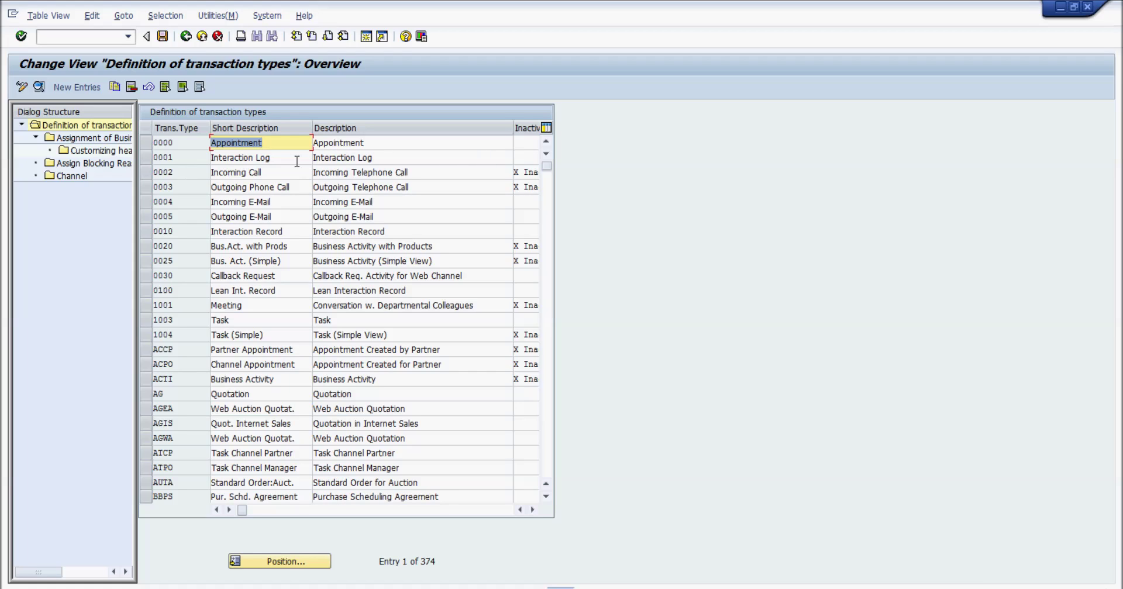
click(146, 160)
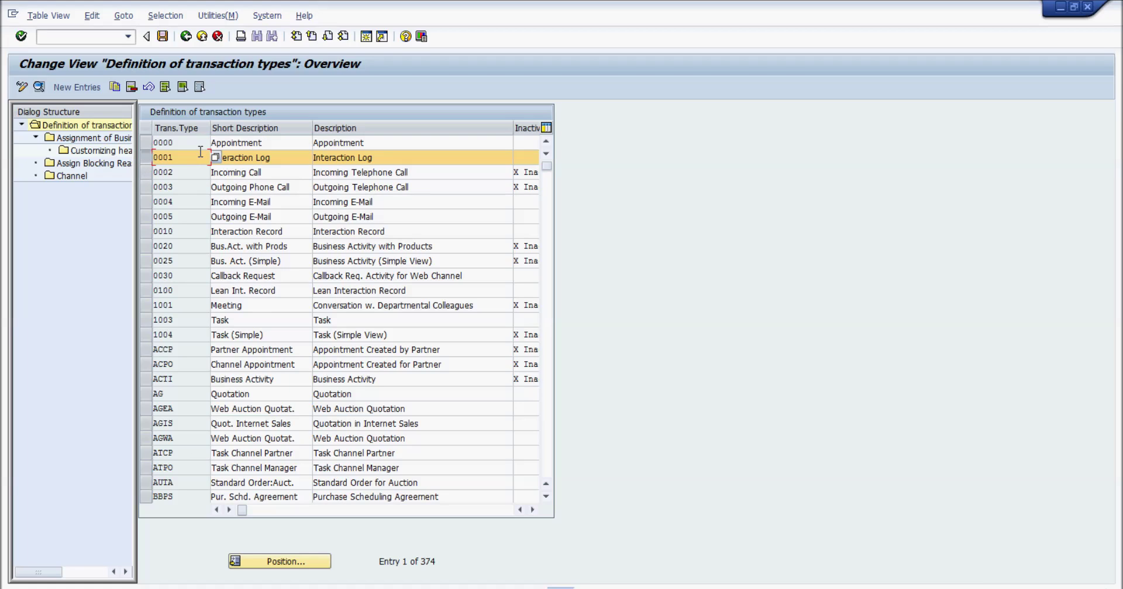
click(292, 159)
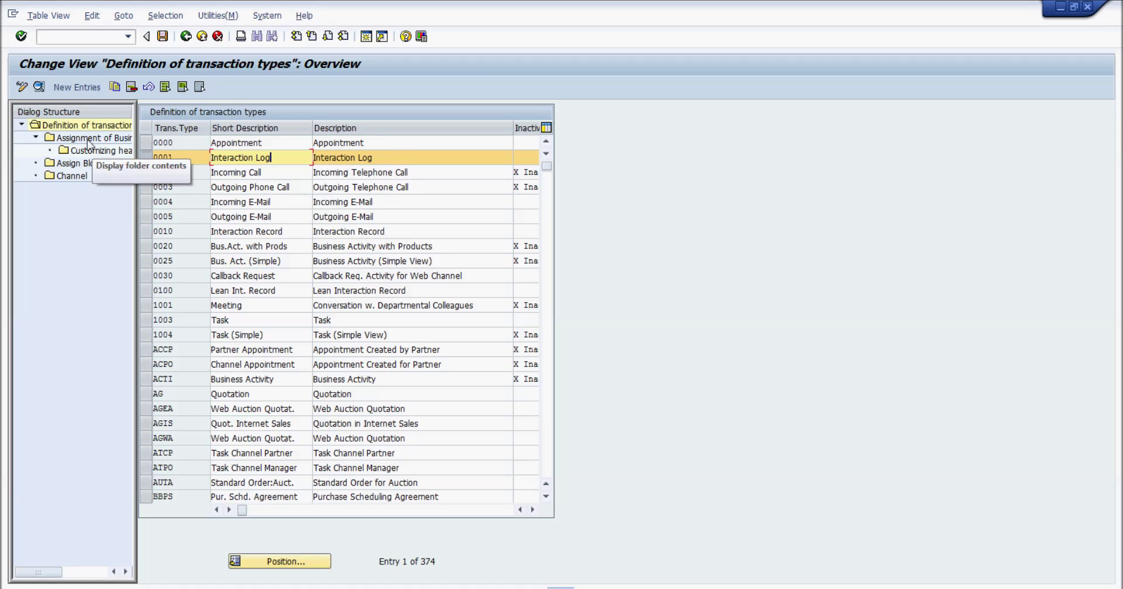
click(39, 87)
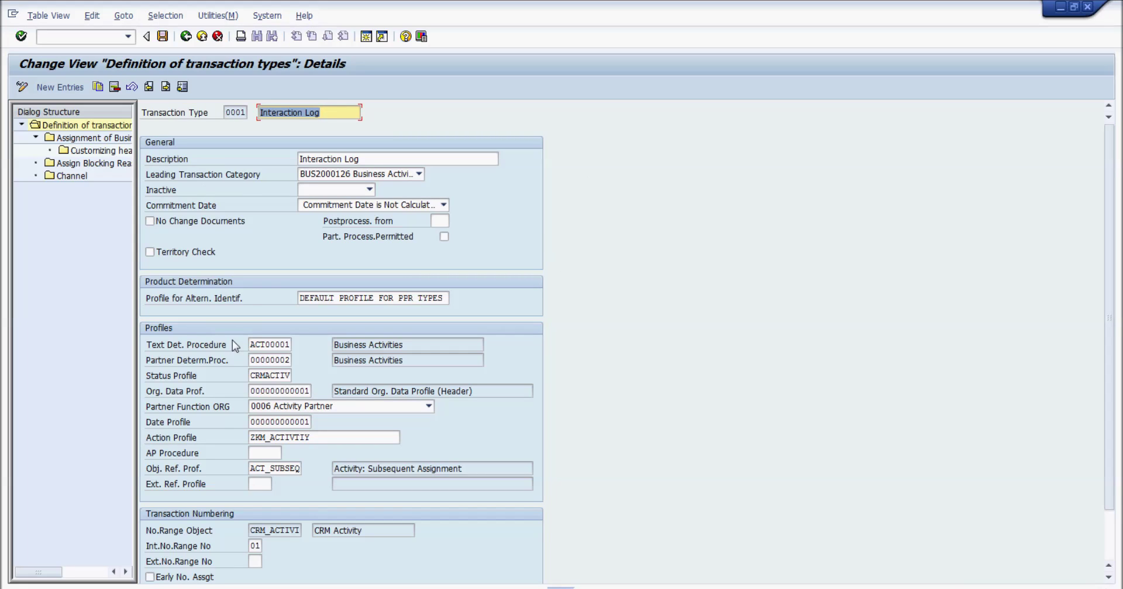
Step: Assign action profile ZKB_ACTIVITY to the Interaction Log transaction type and save it to the proposed customizing request
click(327, 440)
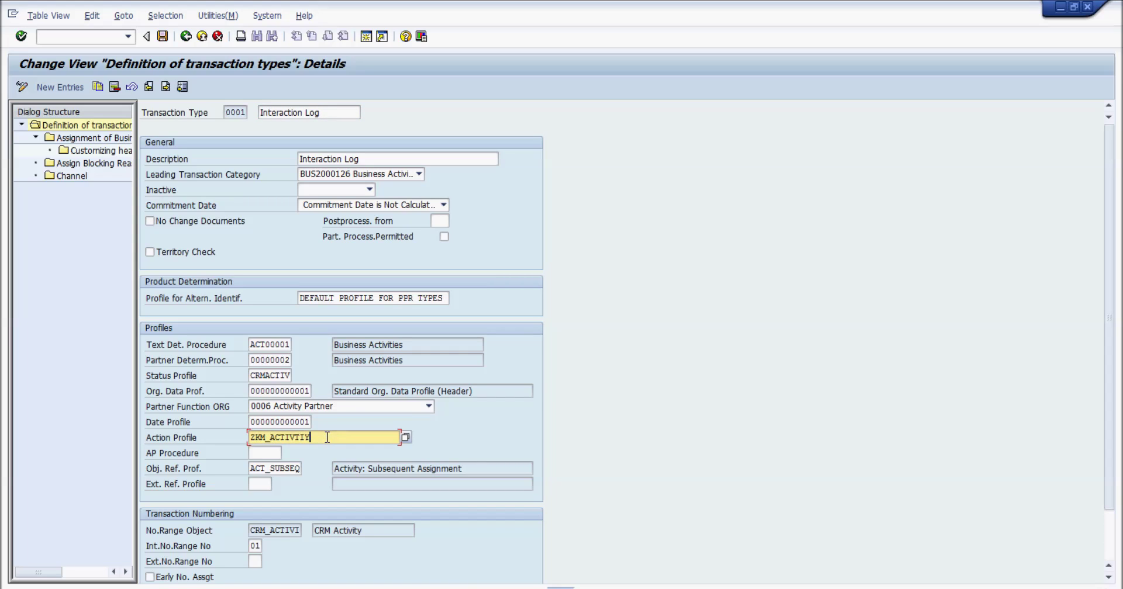
key(BackSpace)
key(BackSpace)
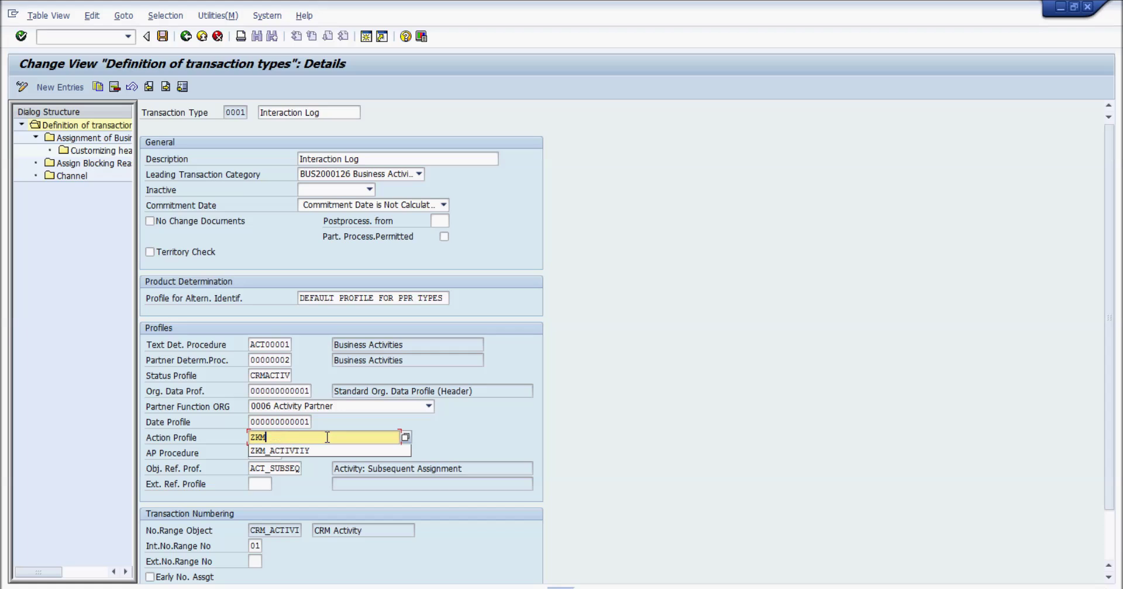
text(B*)
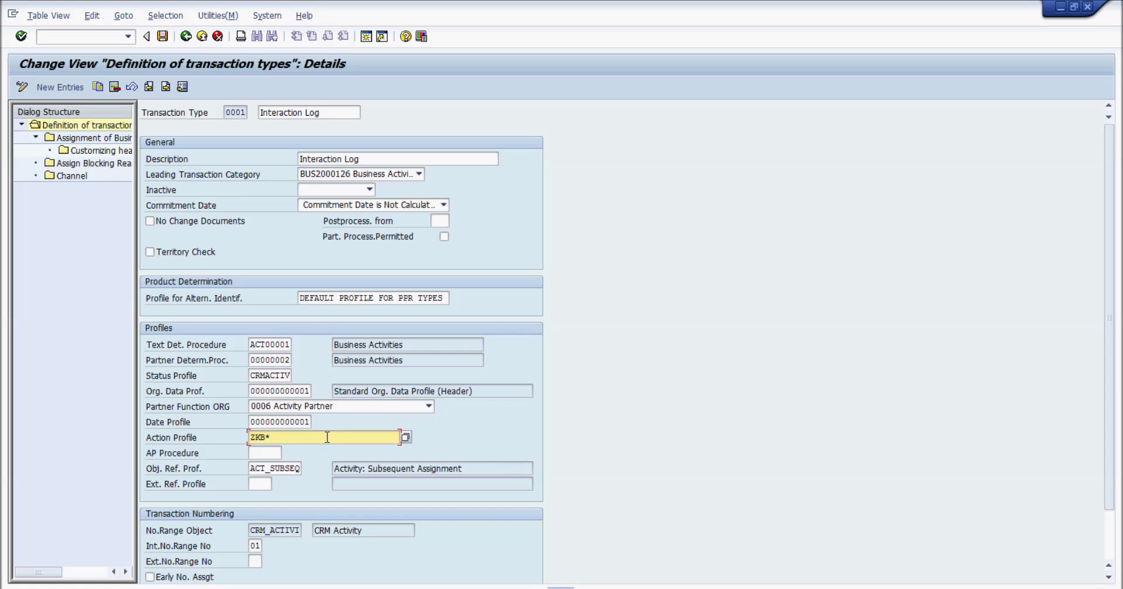
key(Return)
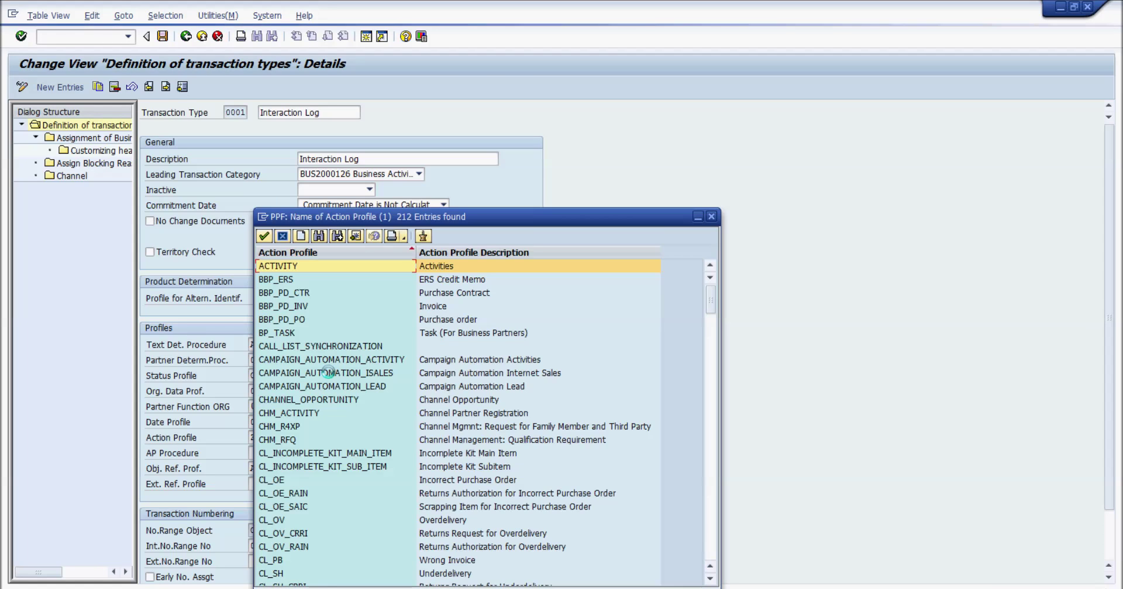
scroll(485, 333, down, 20)
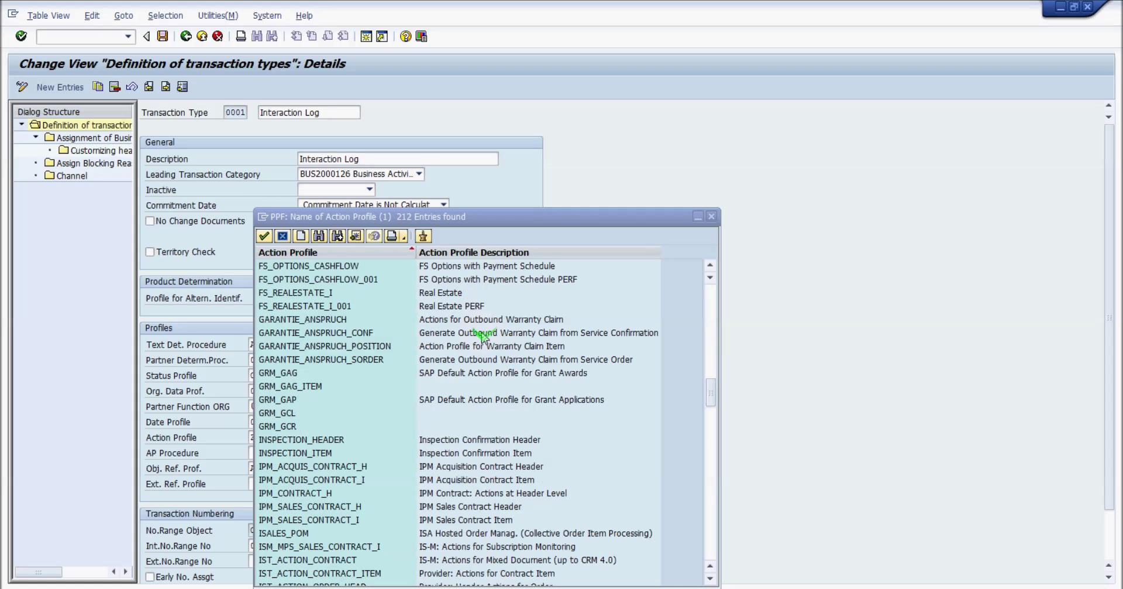
scroll(626, 519, down, 8)
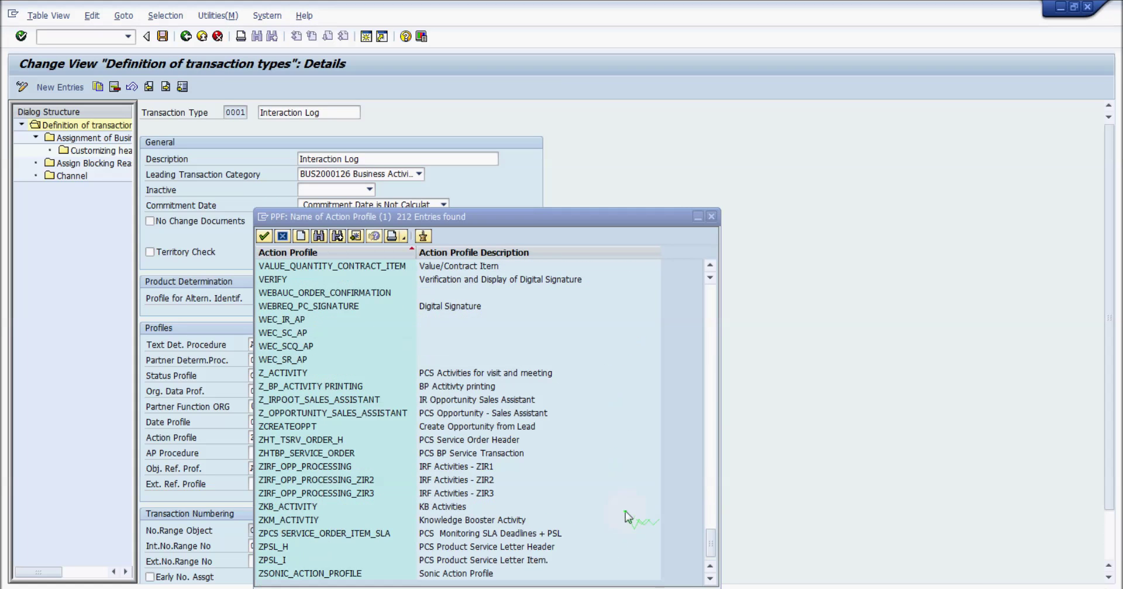
double_click(281, 507)
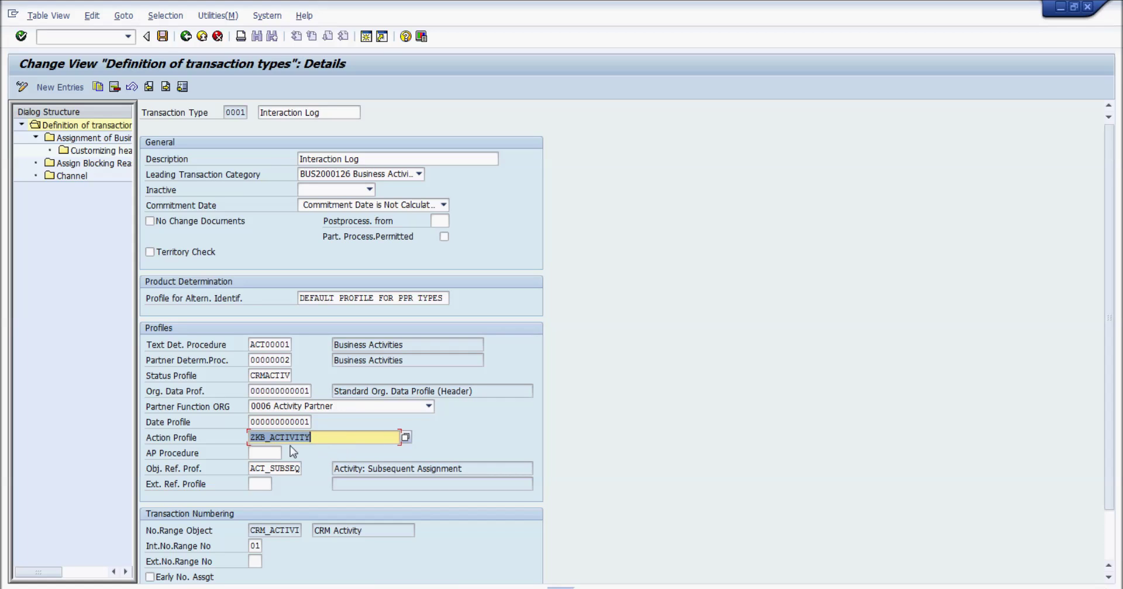
click(162, 37)
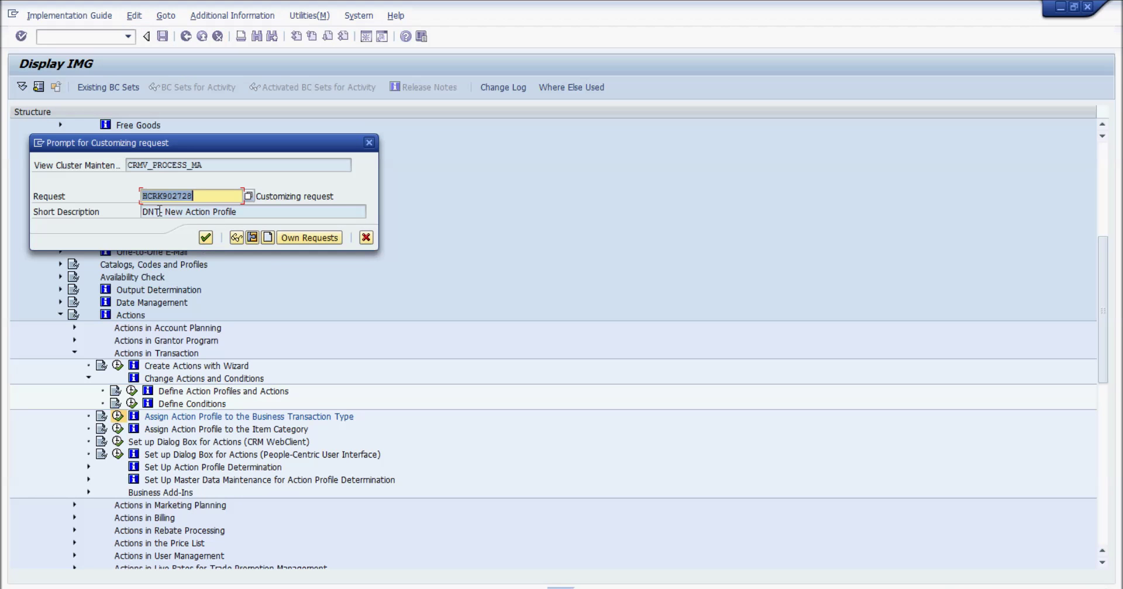
click(206, 238)
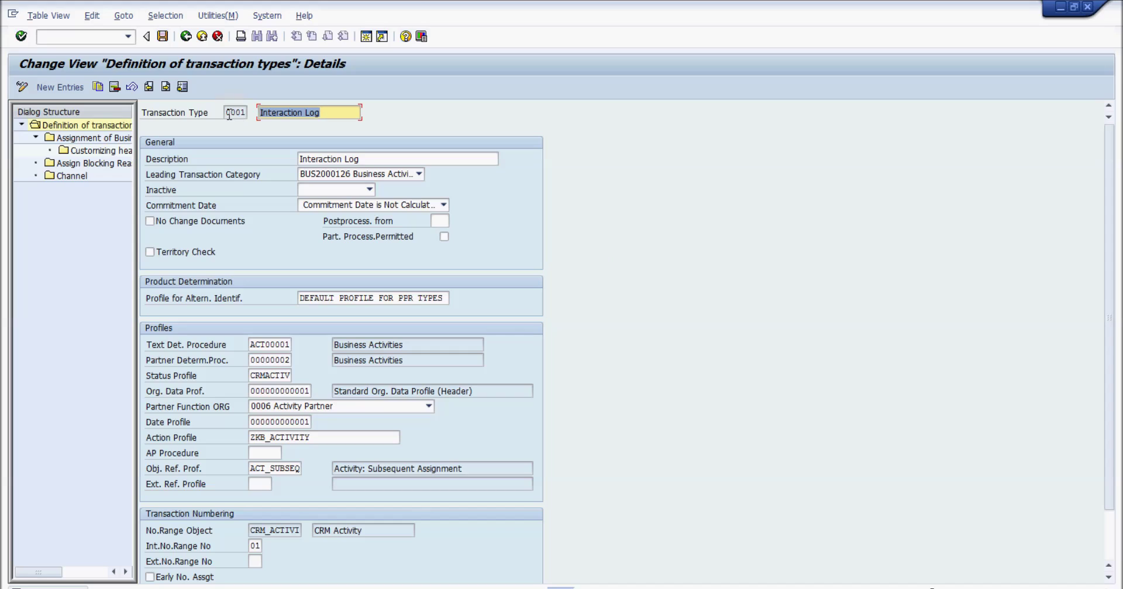
Step: Review the action profile assigned to the Interaction Log and return to the Actions node of the implementation guide
click(218, 443)
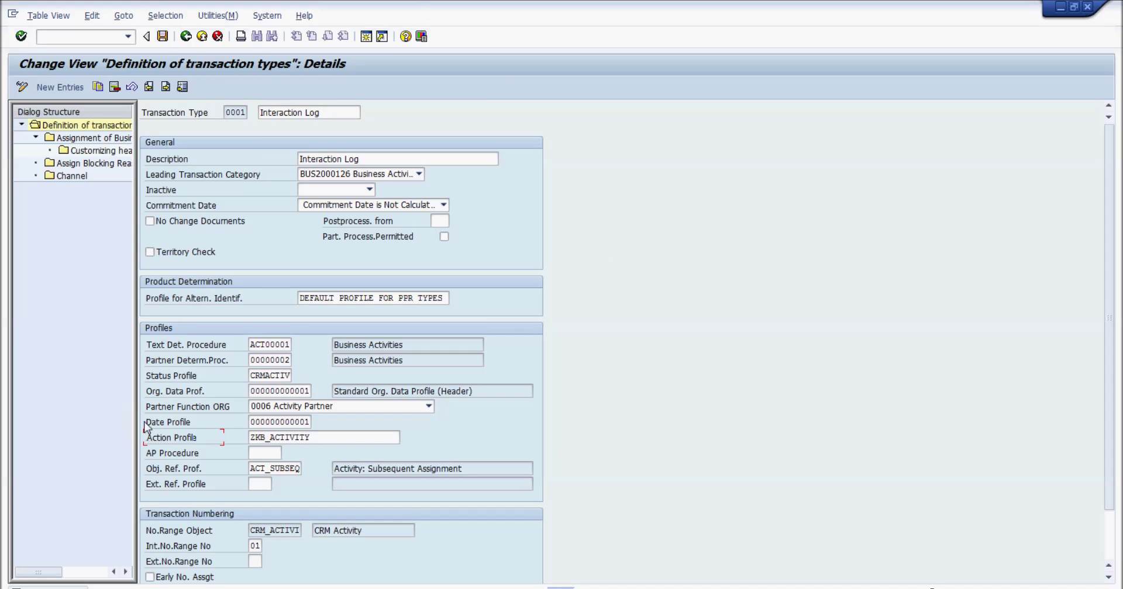
click(223, 112)
click(303, 111)
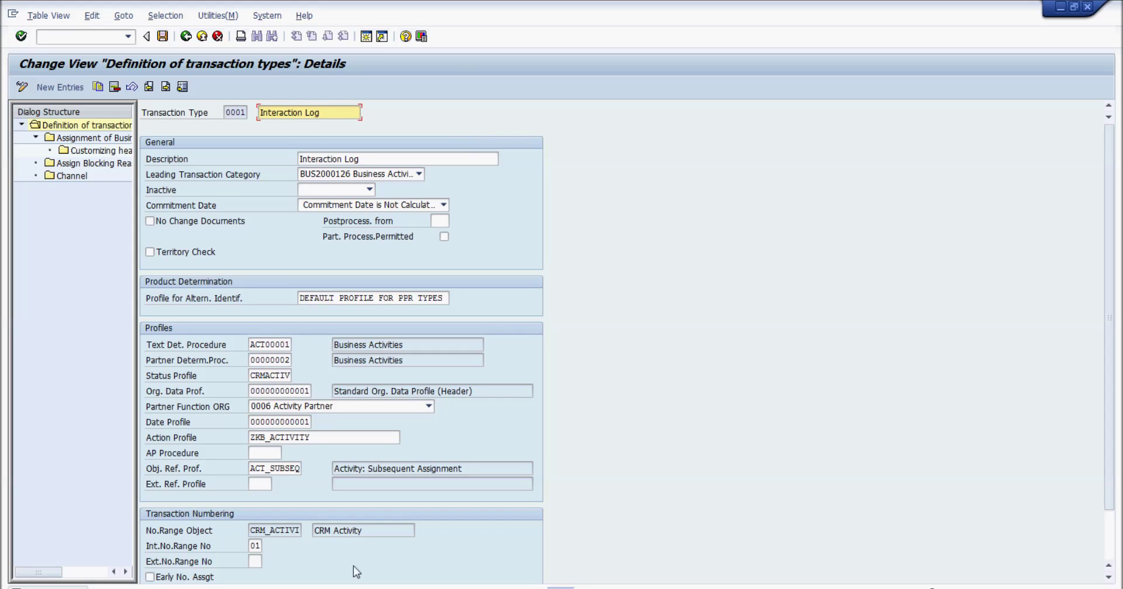
click(321, 440)
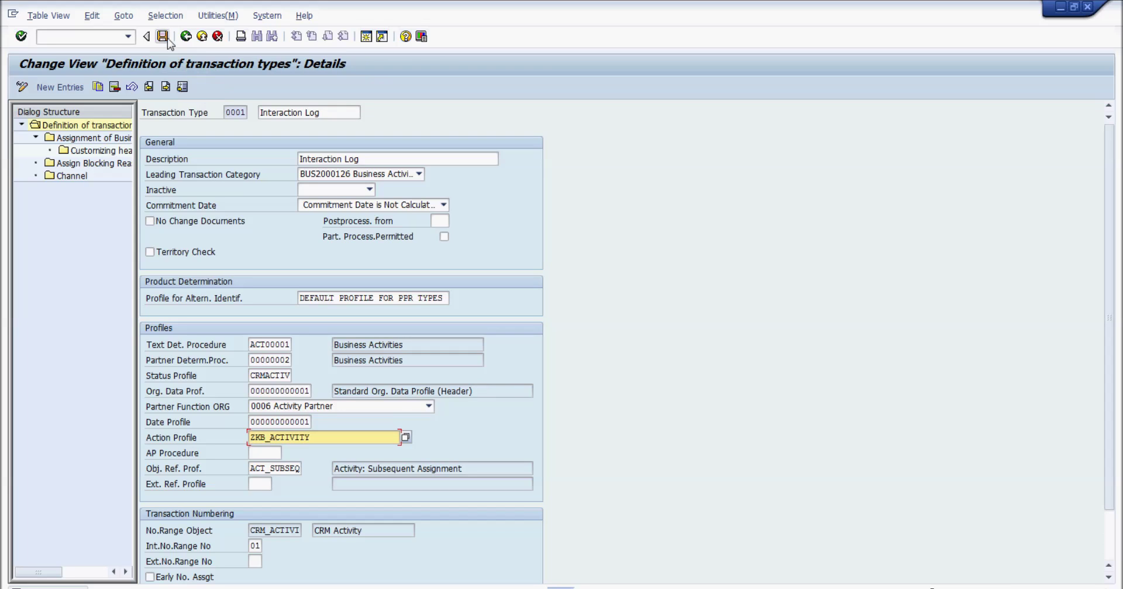
click(186, 37)
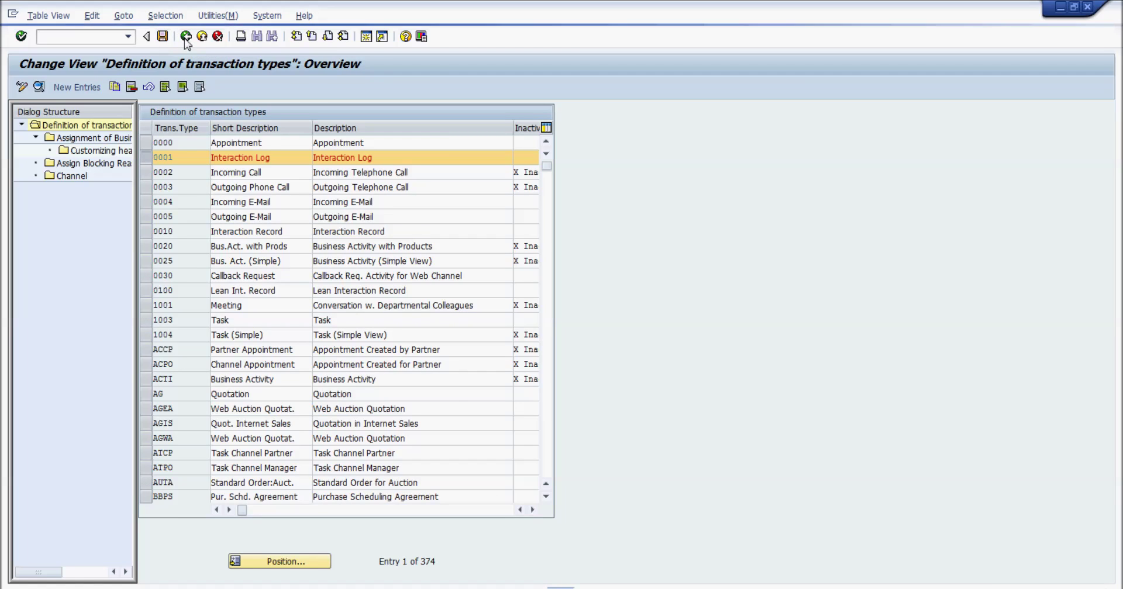
click(185, 37)
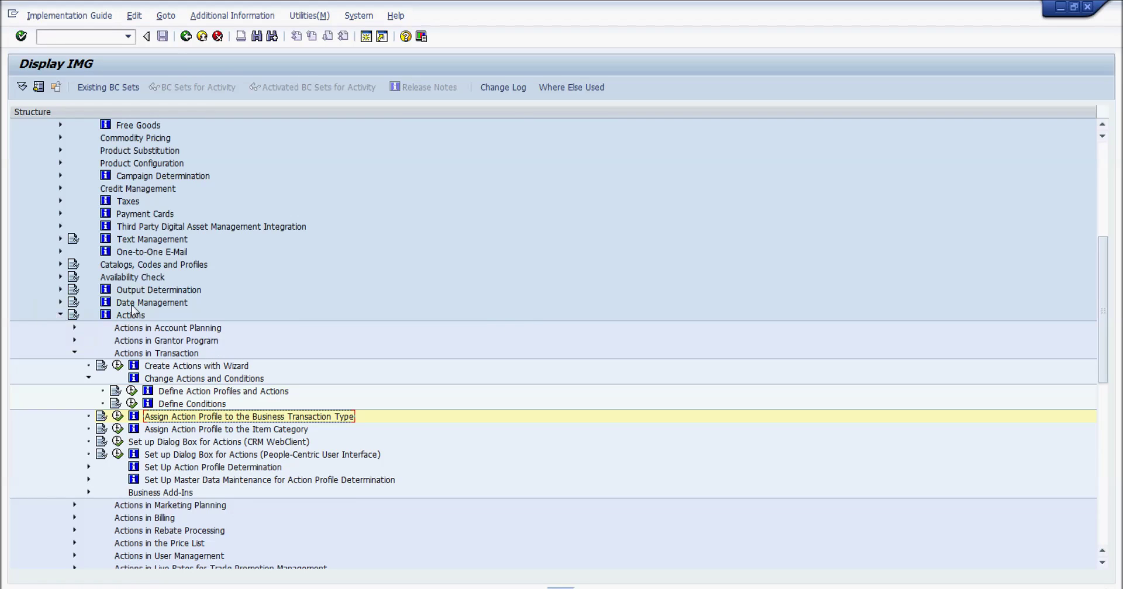
click(60, 315)
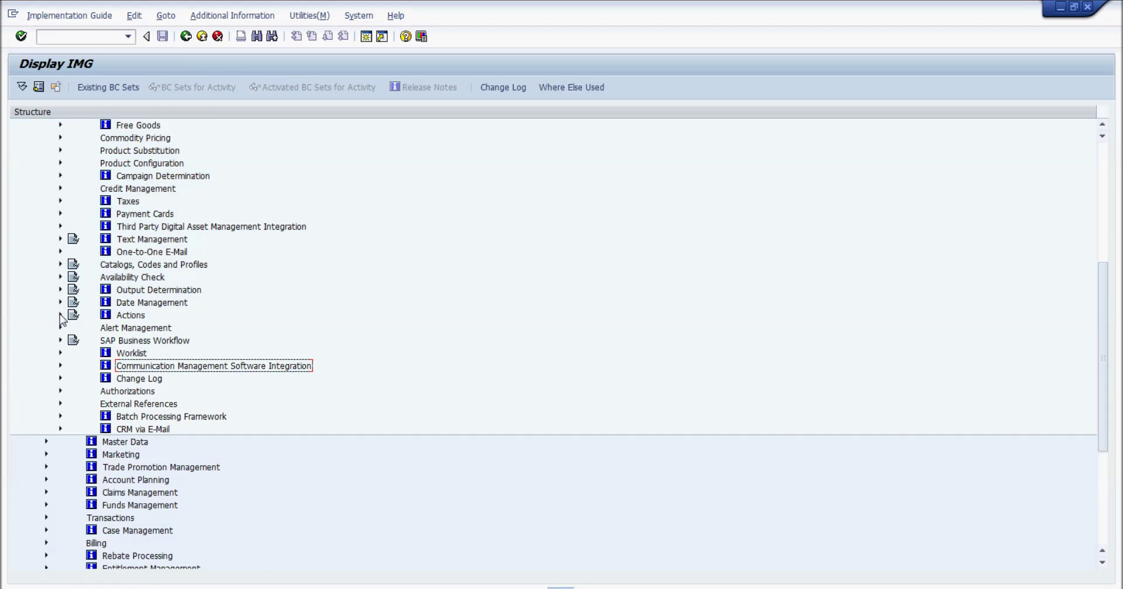
click(60, 315)
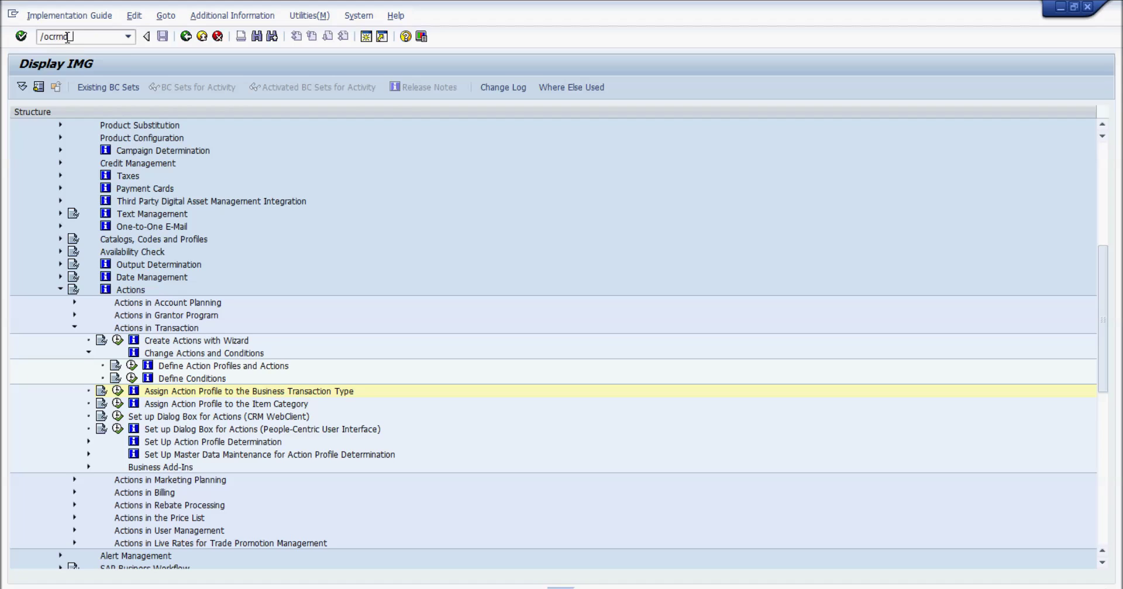
Step: Open business transaction processing in a new session and create an Interaction Log for the PCS Sales Organization unit
text(rde)
key(Return)
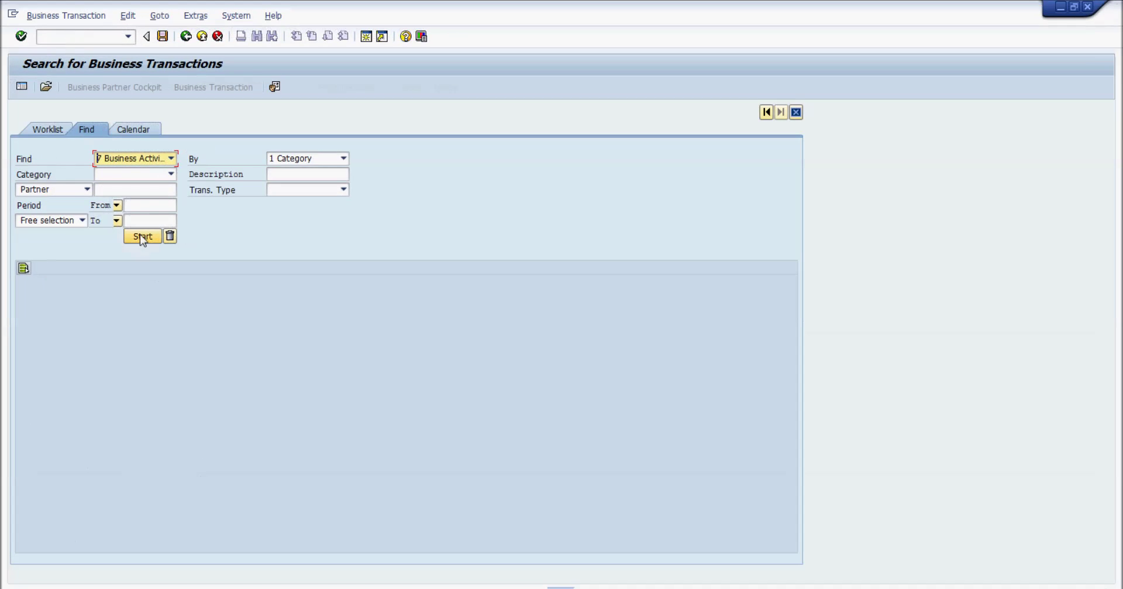
click(47, 16)
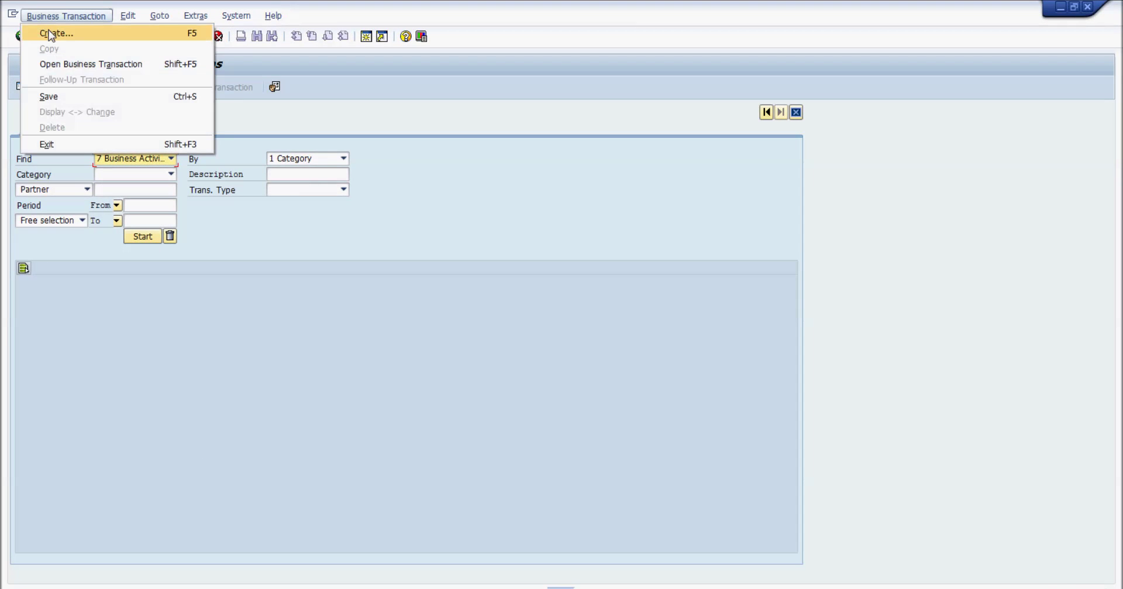
click(47, 30)
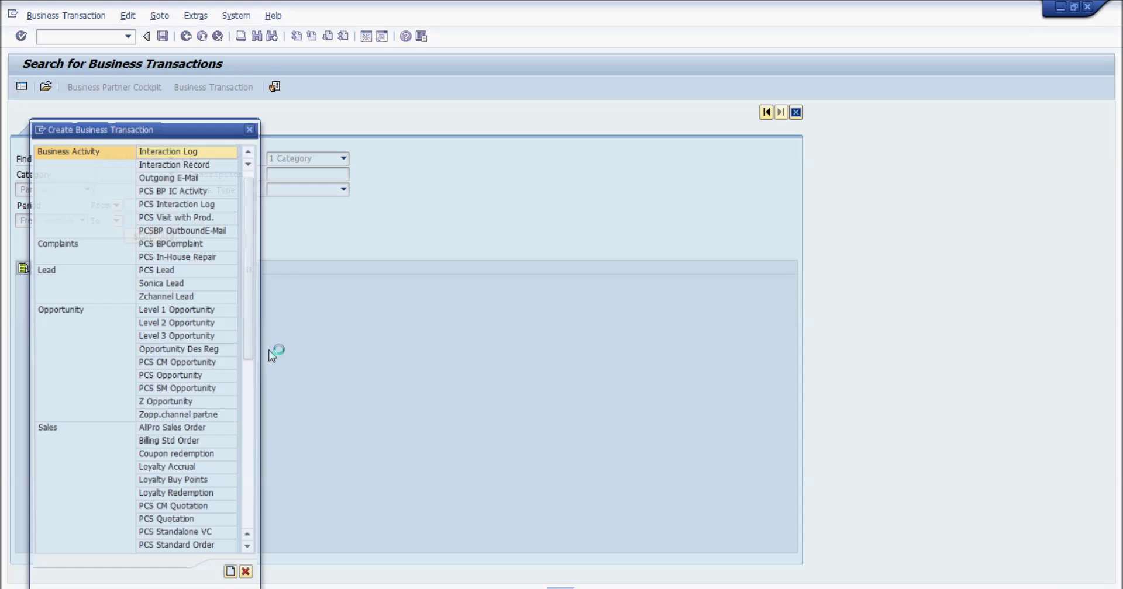
scroll(255, 229, up, 1)
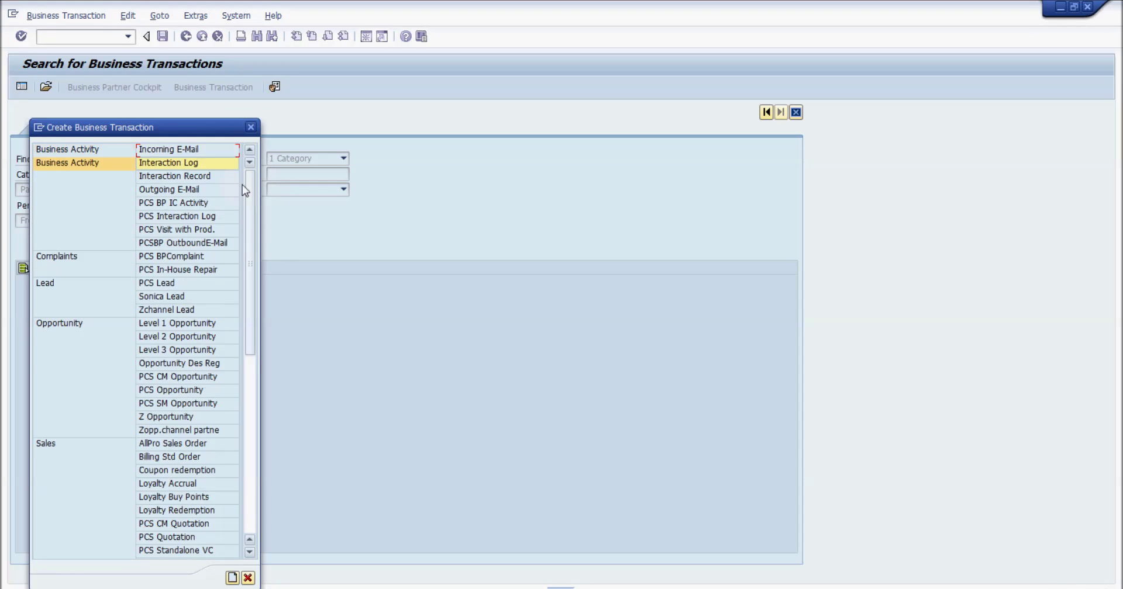
double_click(178, 164)
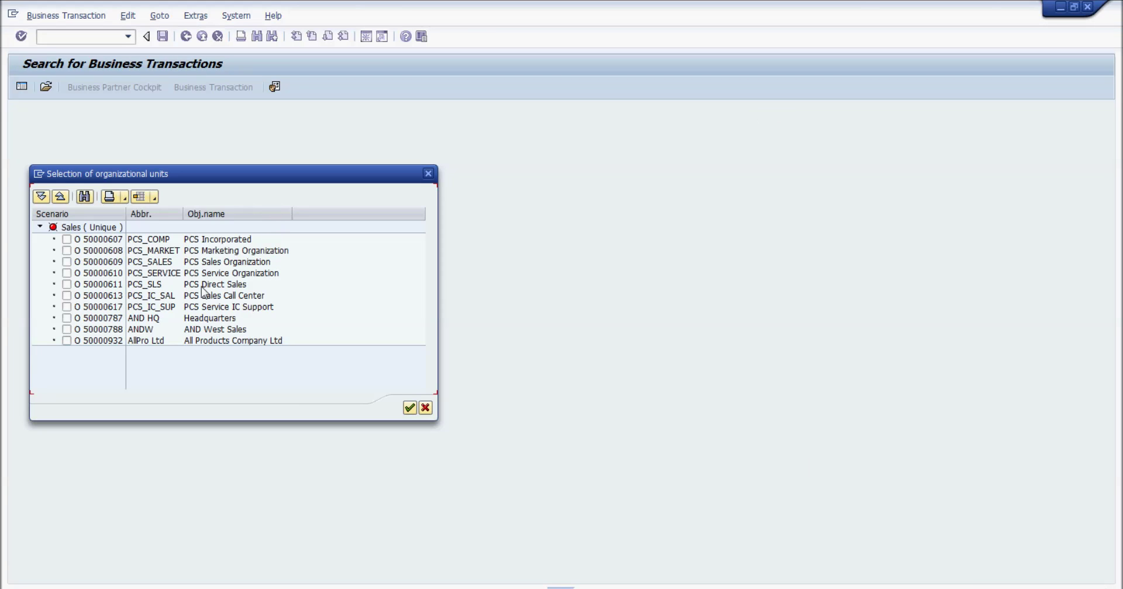
click(67, 262)
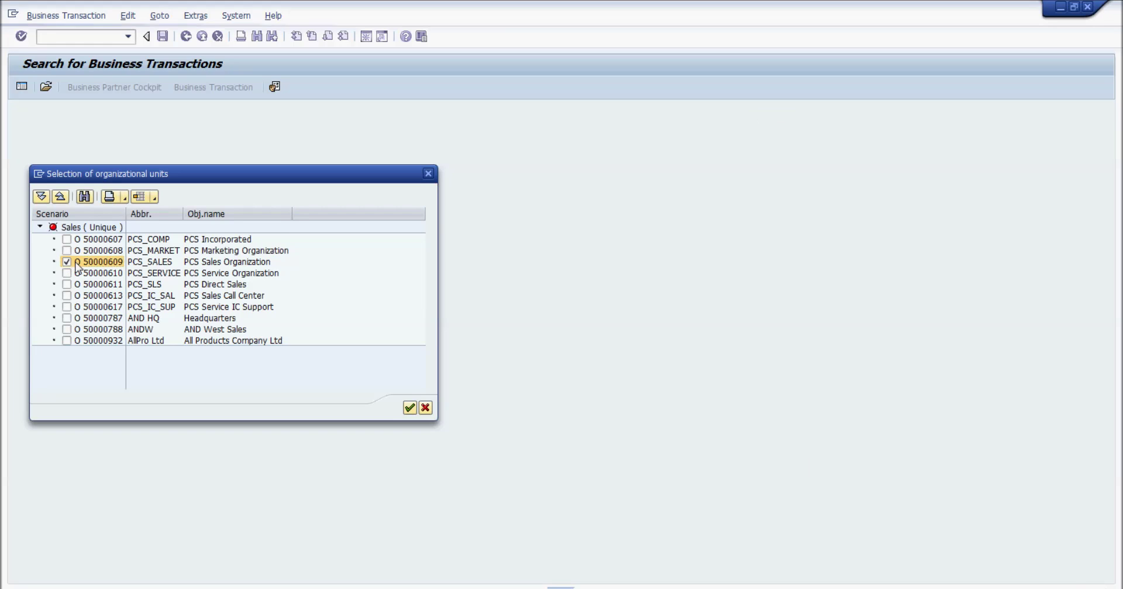
click(409, 408)
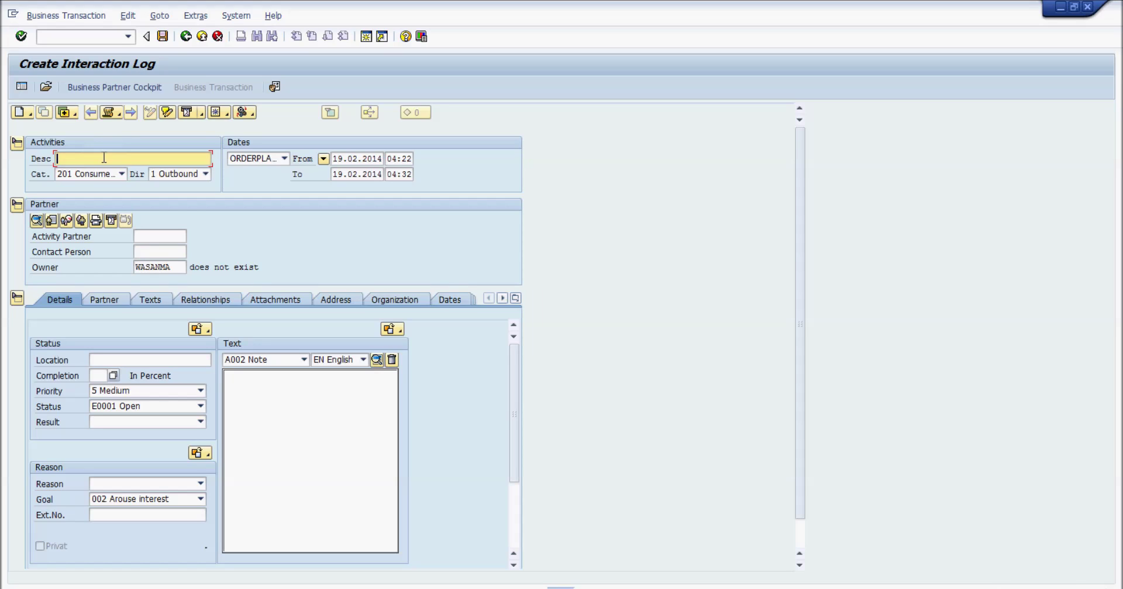
Step: Describe the interaction log as KB Followup Task and fill in the first suggested activity partner and contact person
text(K)
click(151, 242)
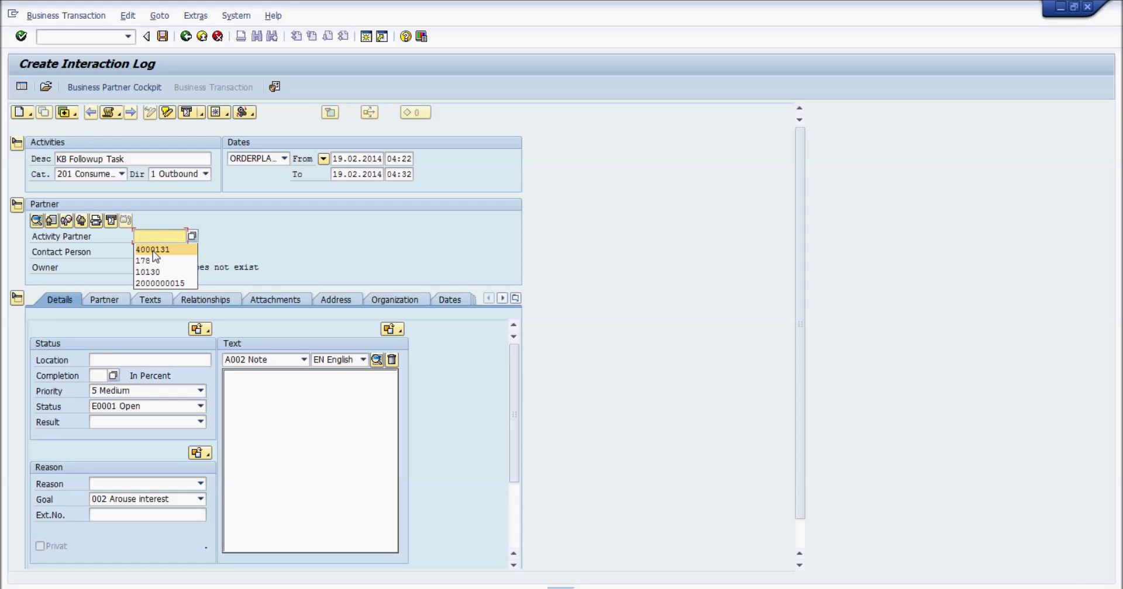
click(154, 250)
click(154, 252)
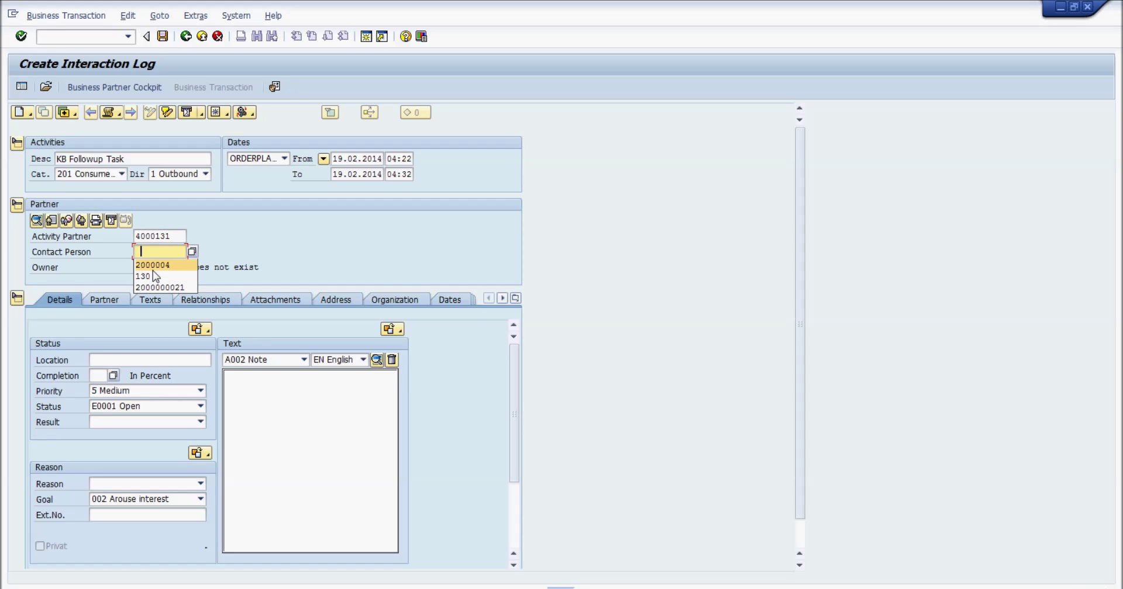
key(Return)
key(Return)
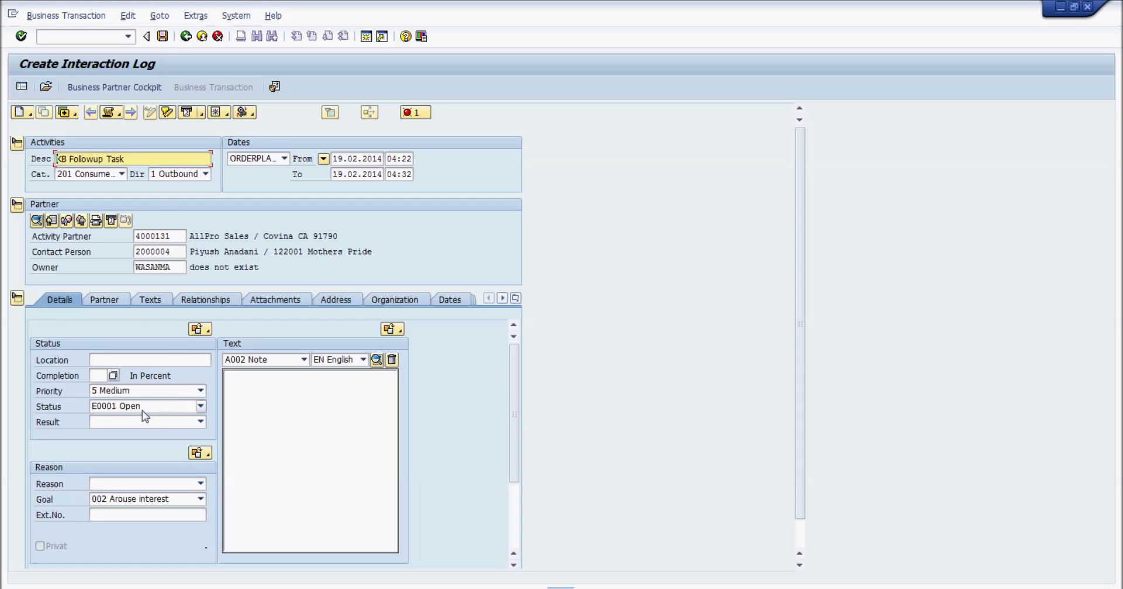
Step: Enter the note Testing Action Profile Followup Task in the interaction log and save it
click(249, 393)
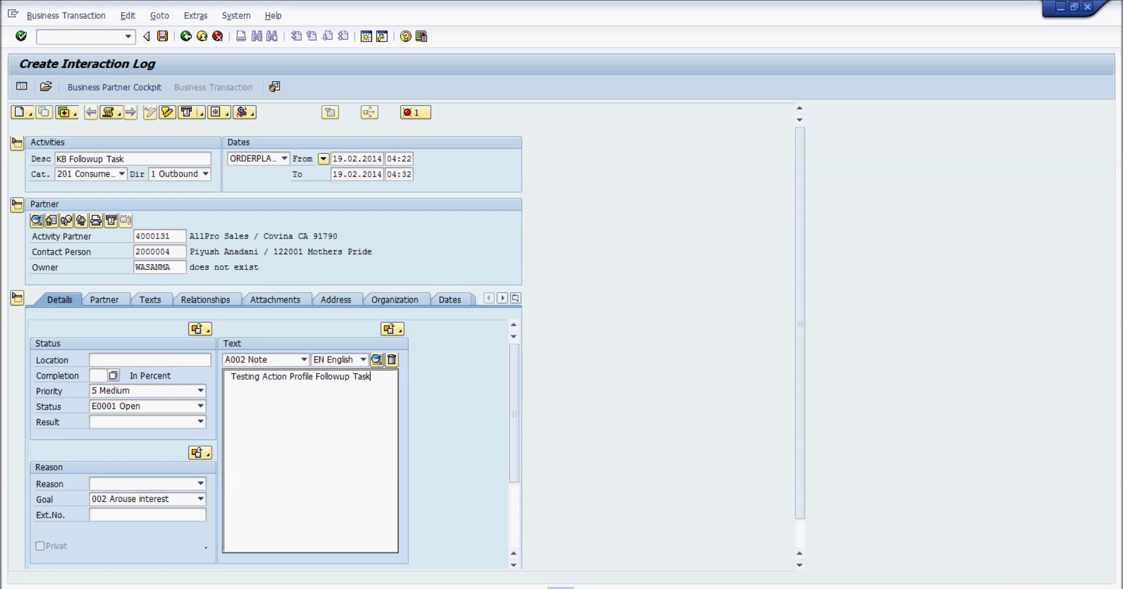
click(162, 36)
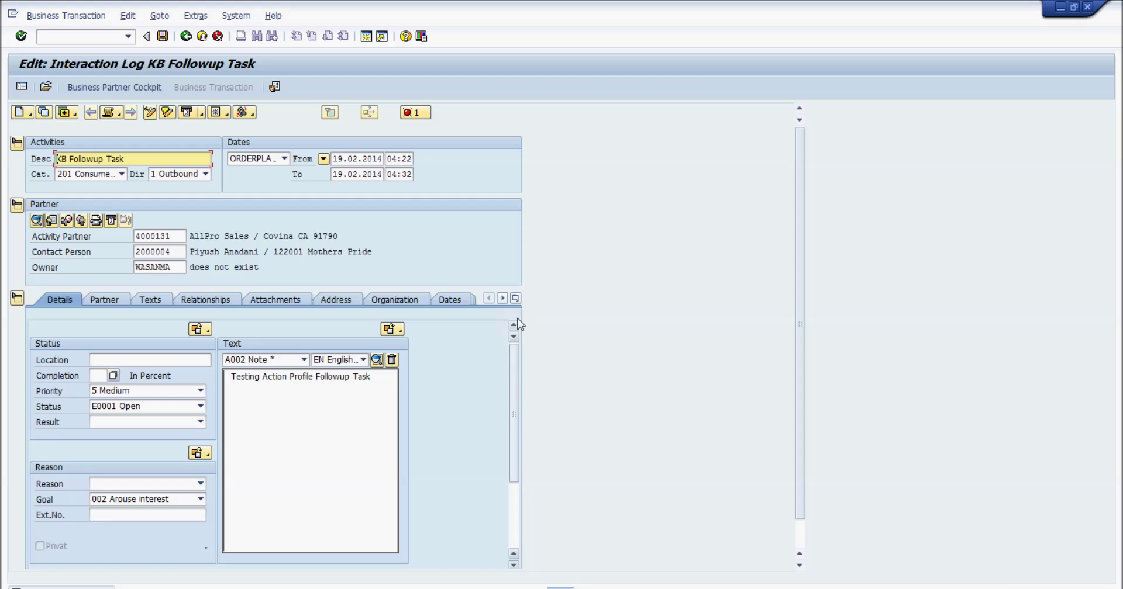
Step: Check the Actions list and the executable actions of the saved interaction log while its status is Open
click(516, 300)
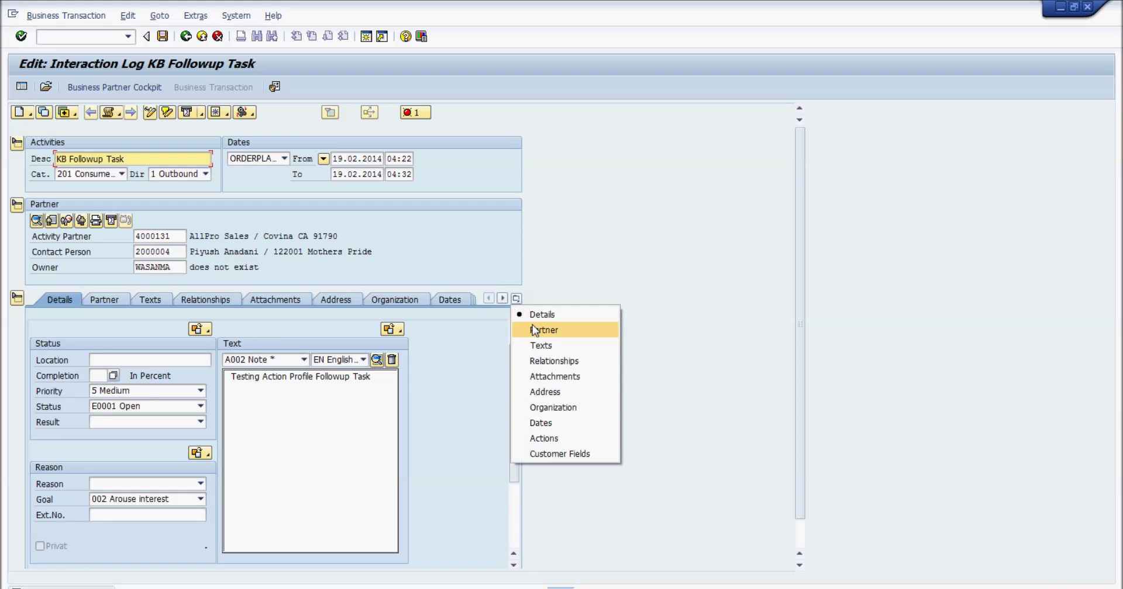
click(544, 439)
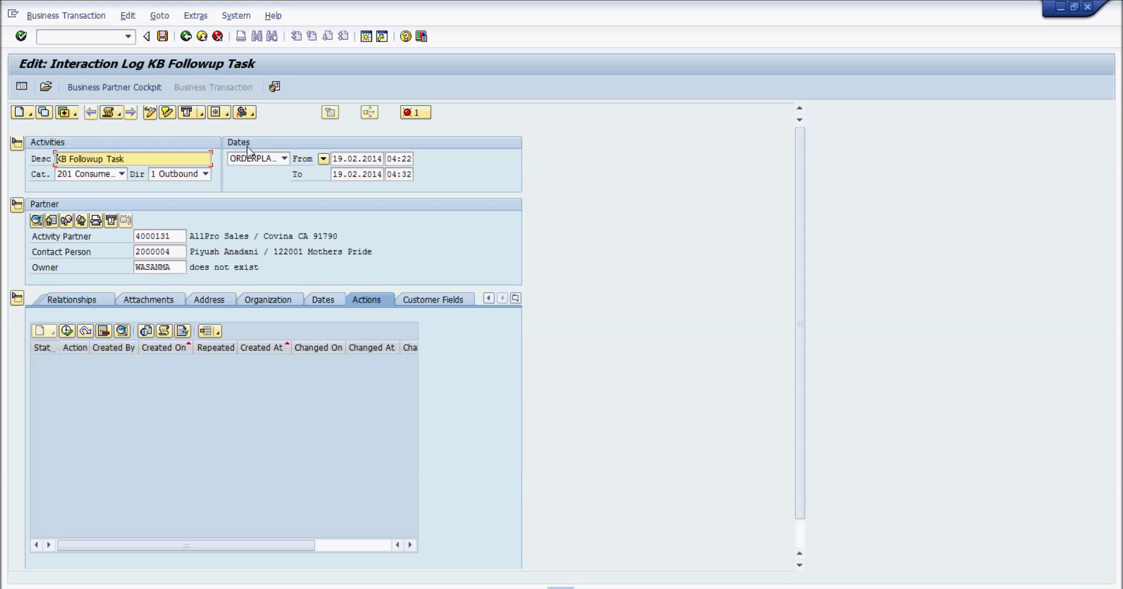
click(255, 116)
Step: Set the interaction log's status to E0002 In Process in its details and save the log
click(488, 298)
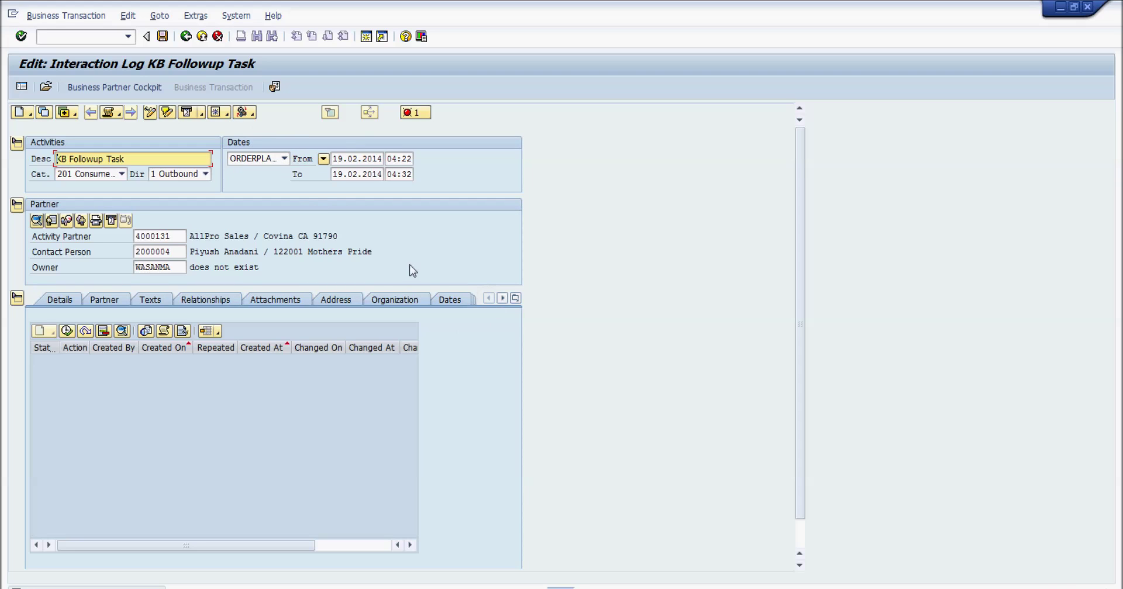
click(56, 301)
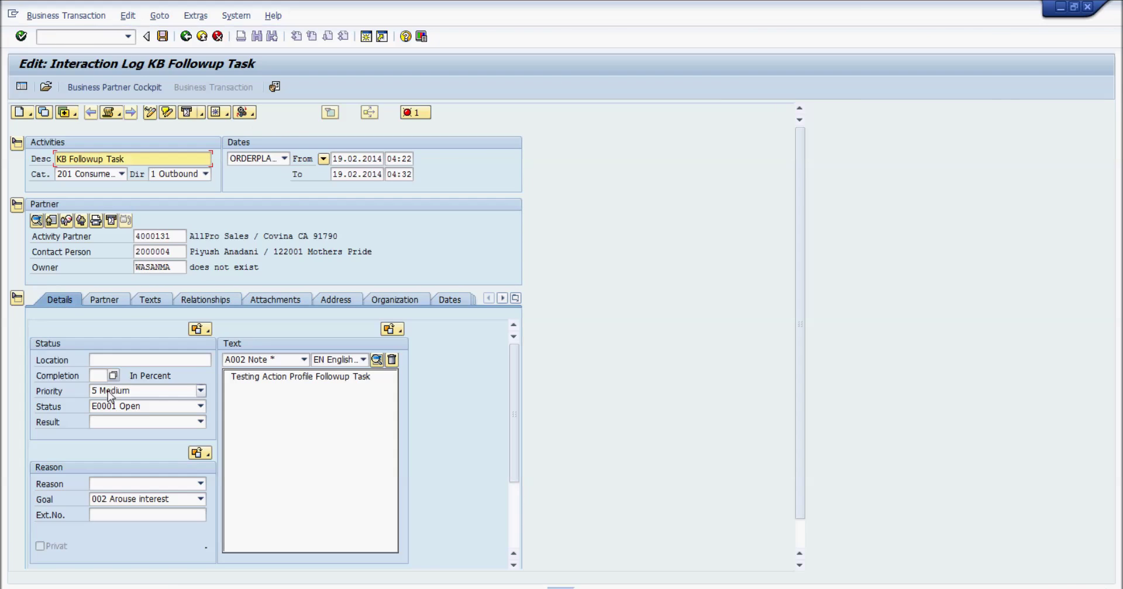
click(175, 408)
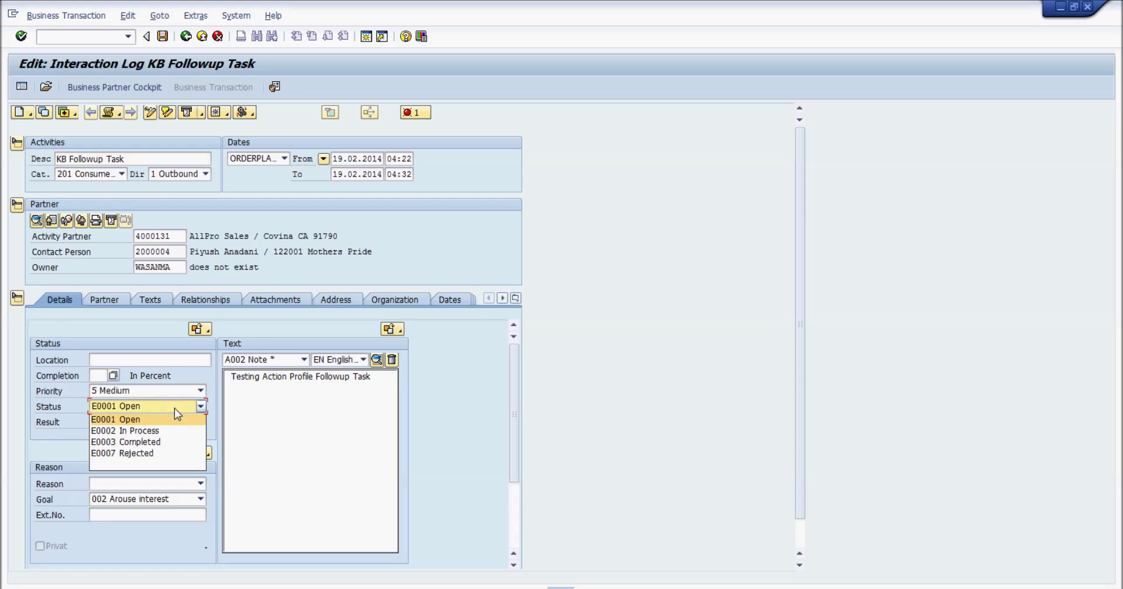
click(158, 436)
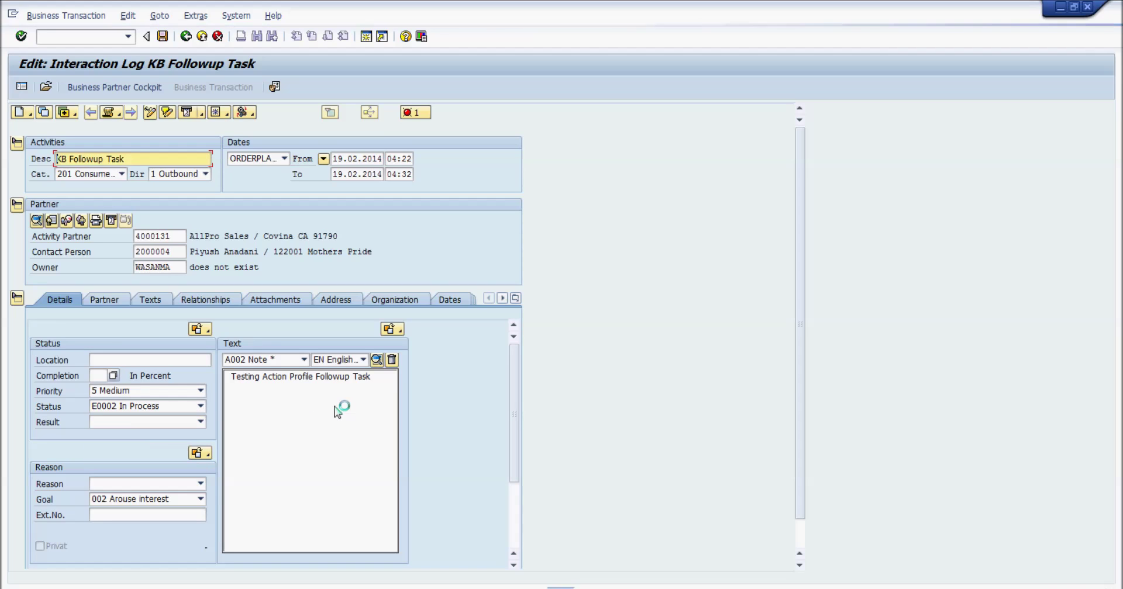
click(163, 36)
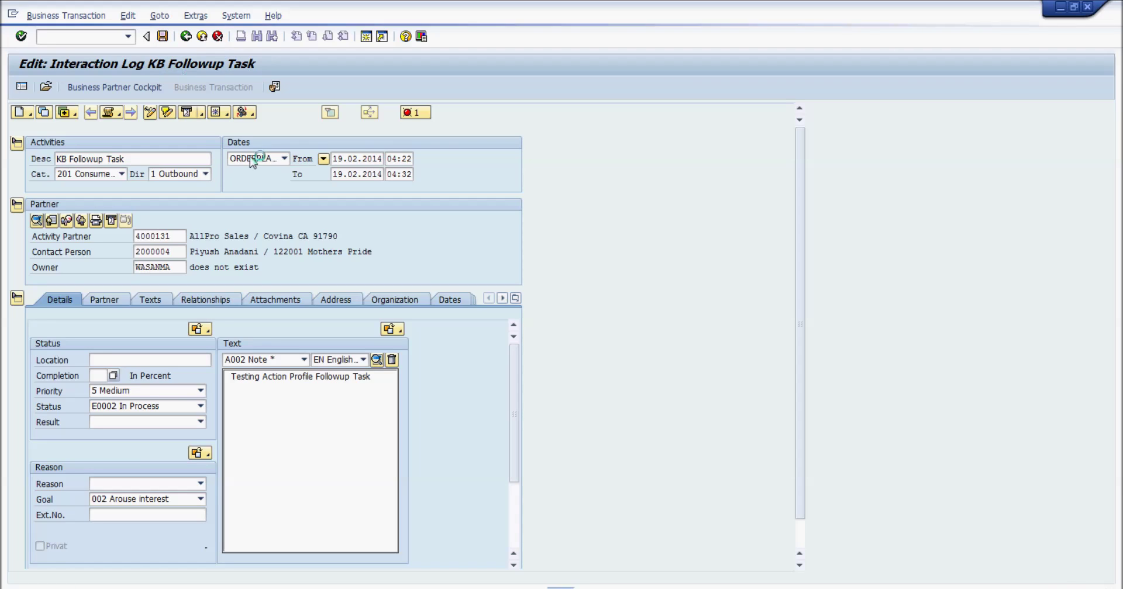
Step: Check which actions the in-process interaction log offers and view its list of scheduled actions
click(253, 113)
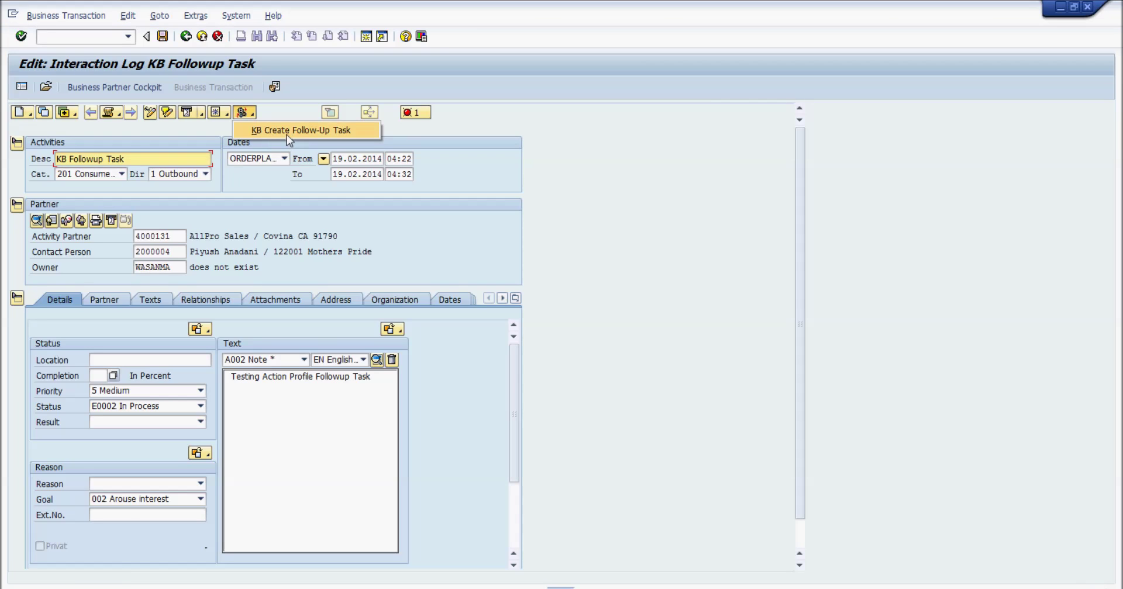
click(348, 139)
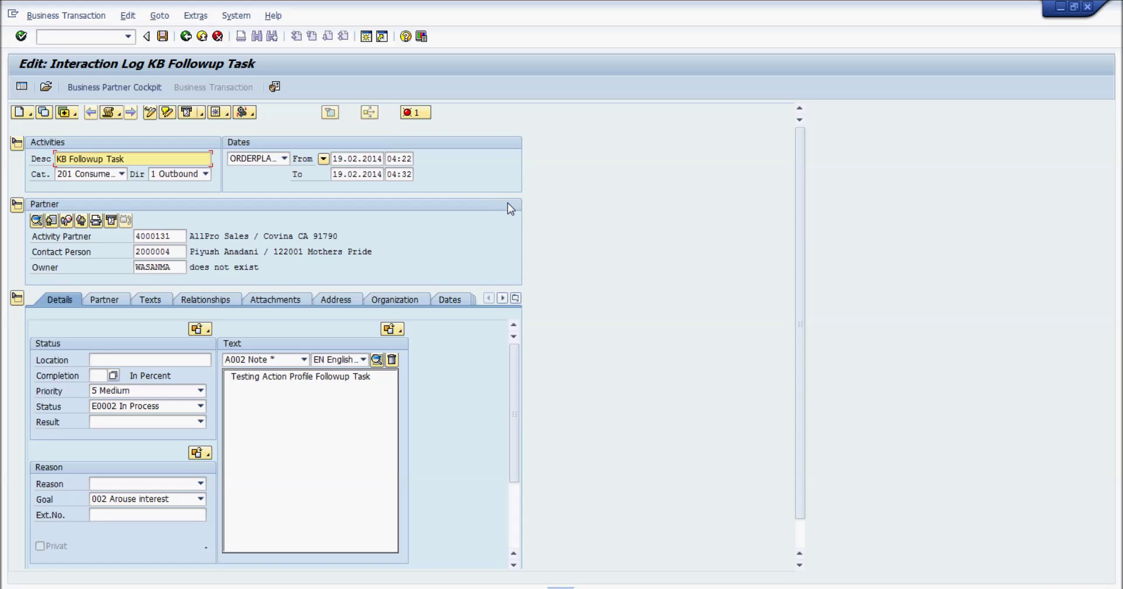
click(503, 299)
click(503, 299)
click(502, 298)
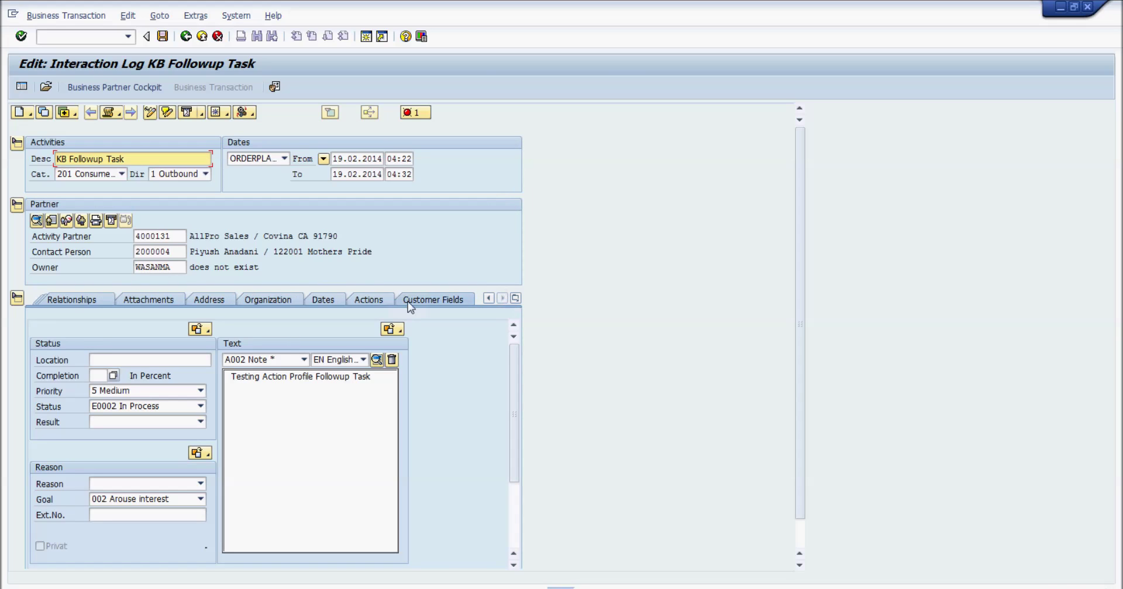
click(367, 299)
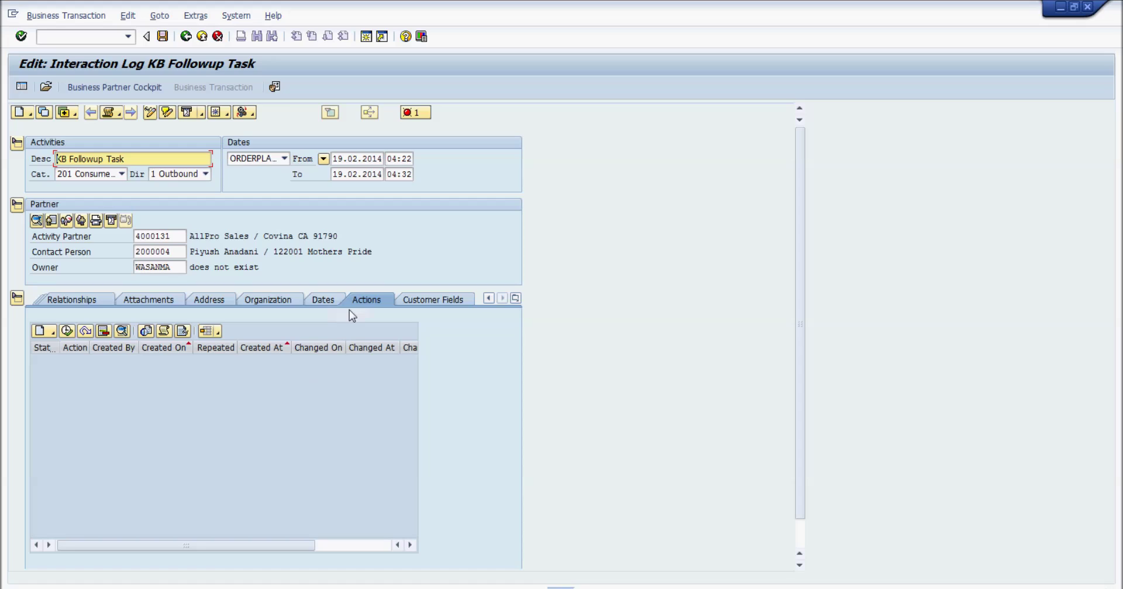
Step: Schedule the KB Create Follow-Up Task action for the interaction log and save the log
click(252, 116)
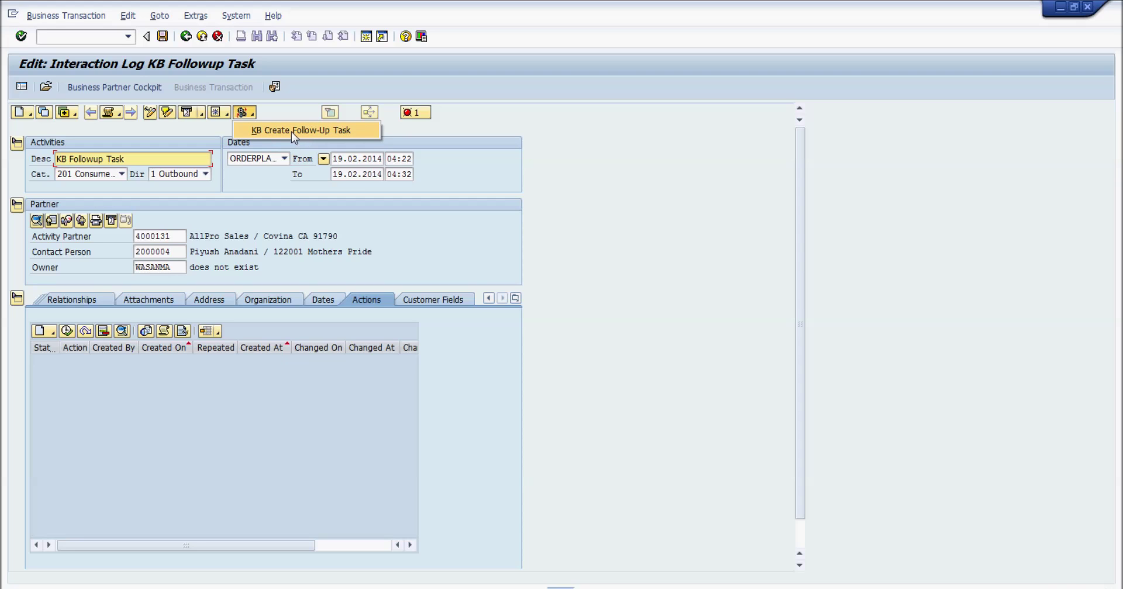
click(291, 132)
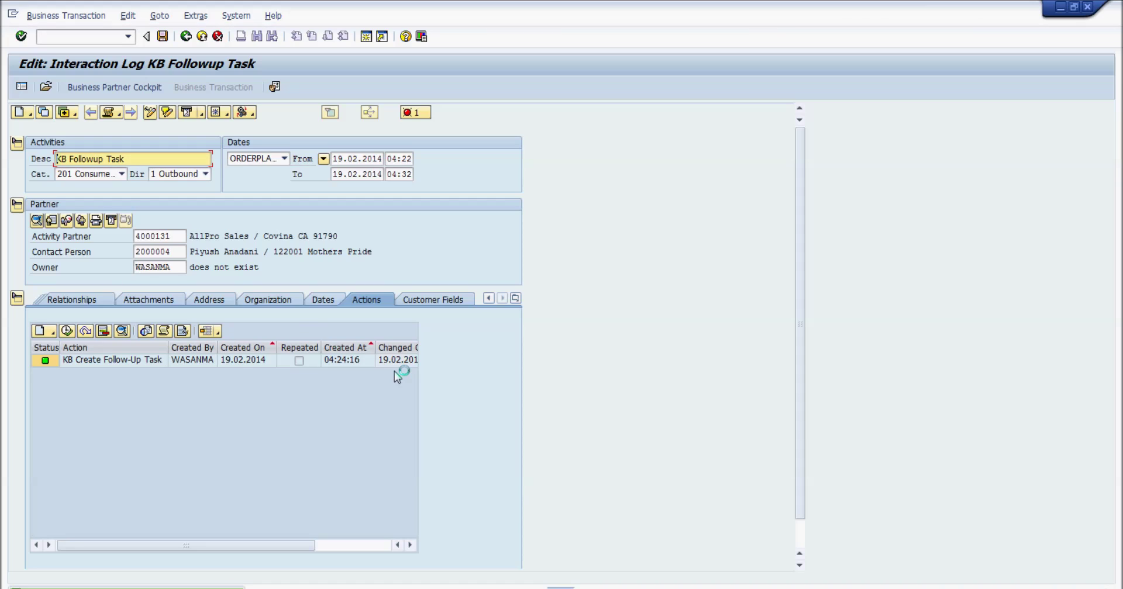
click(163, 37)
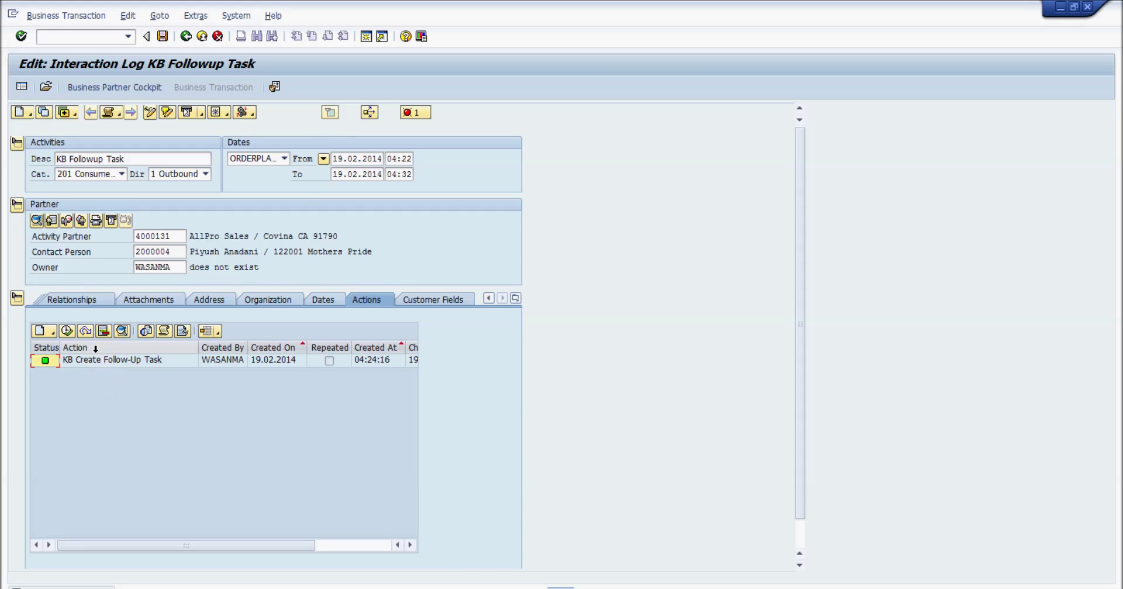
Step: Return to the implementation guide and open the details of ZKB_ACTIVITY under Define Action Profiles and Actions
key(alt+Tab)
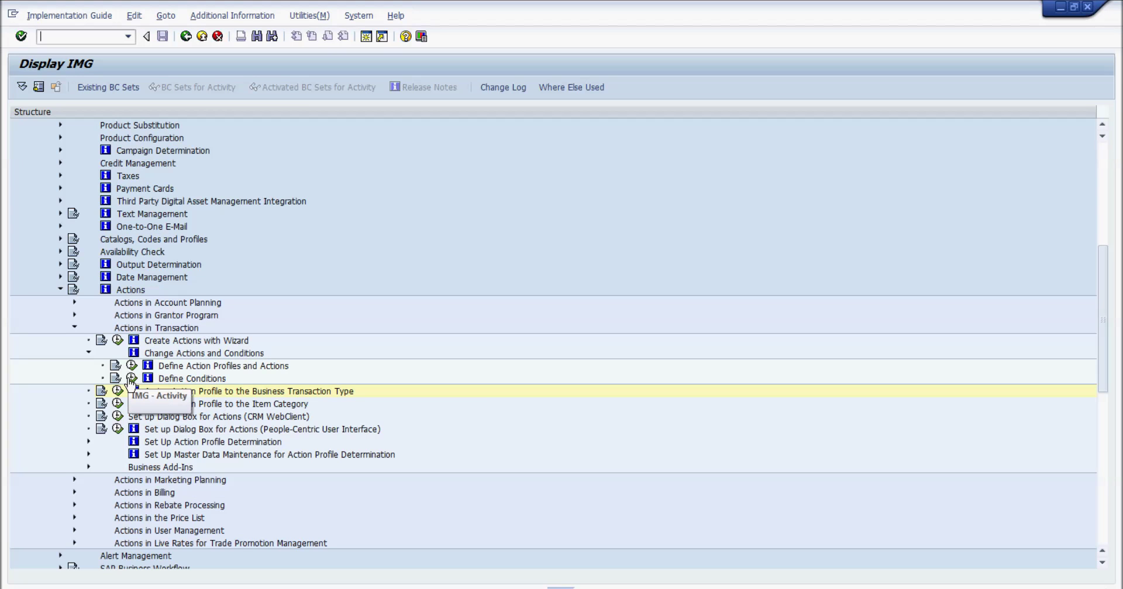
click(131, 365)
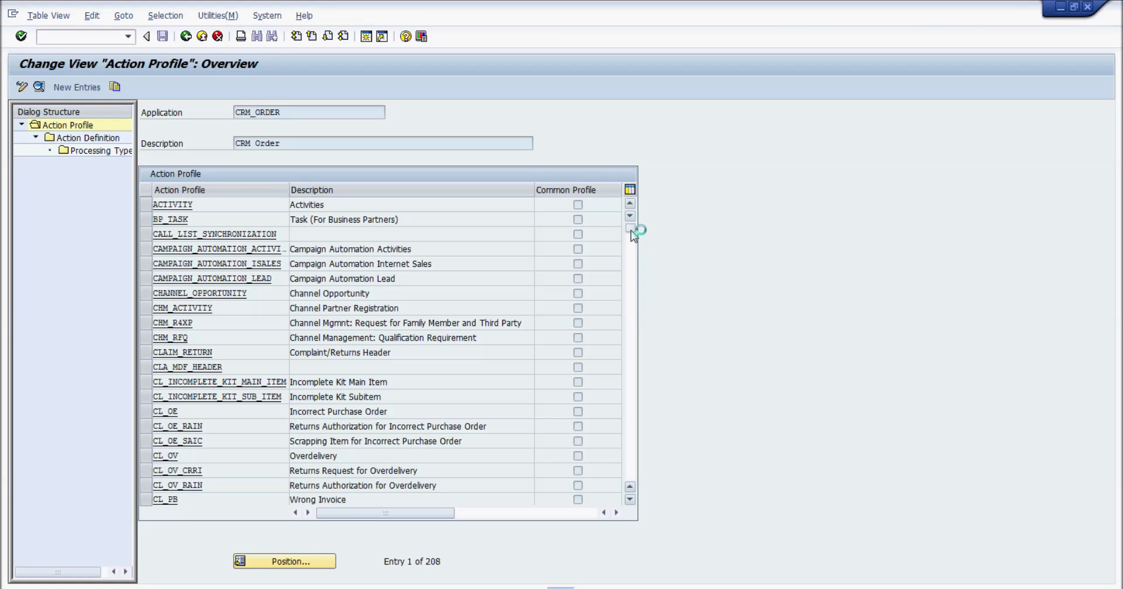
drag(634, 414, 636, 471)
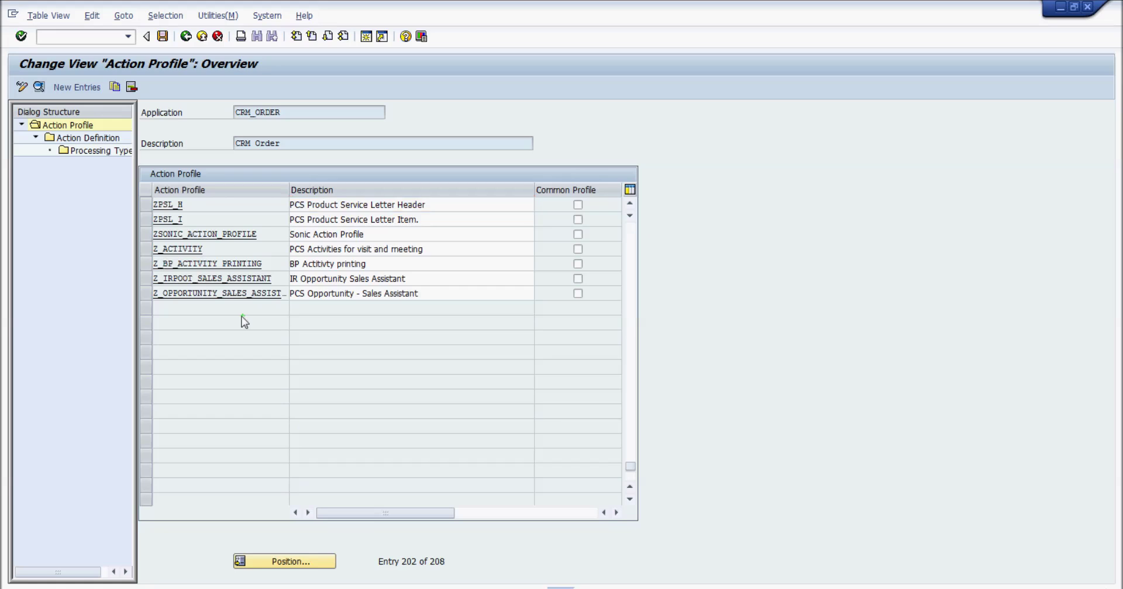
scroll(243, 318, up, 1)
click(149, 207)
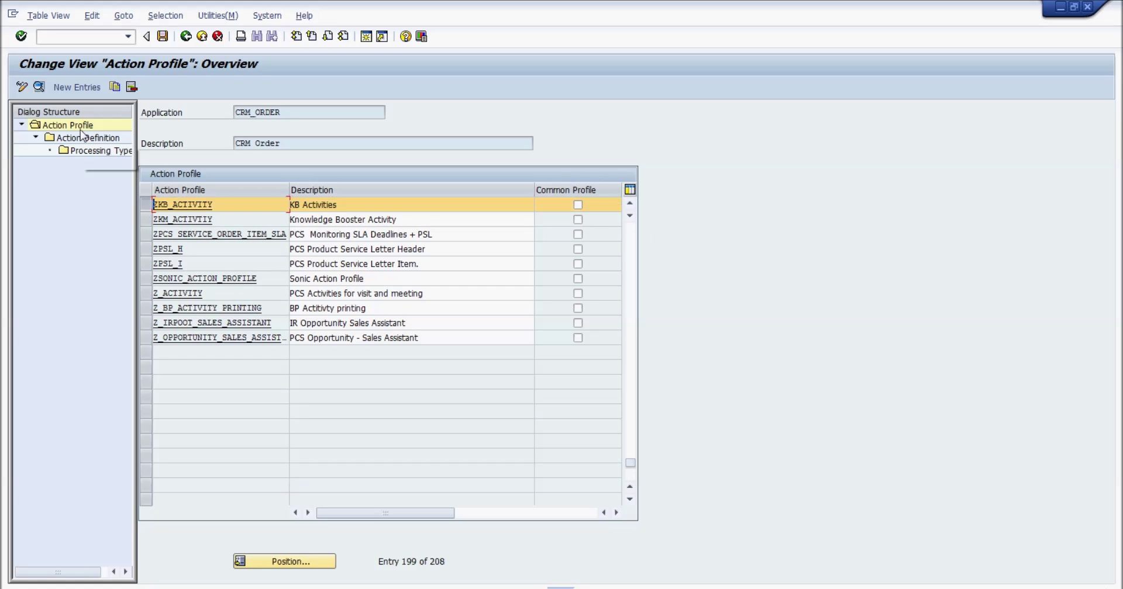
click(40, 86)
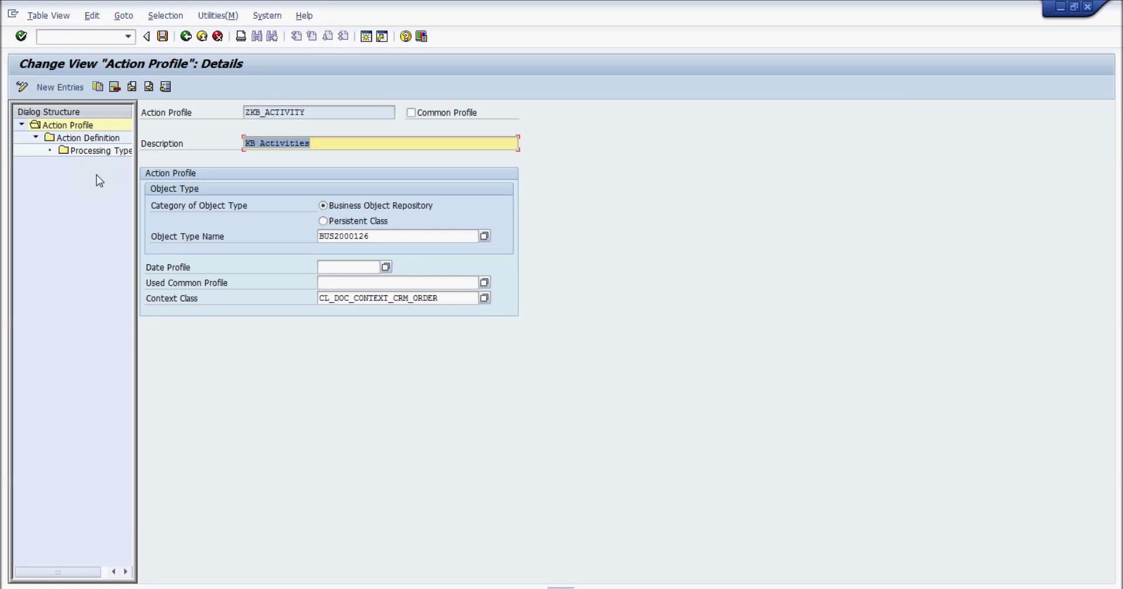
Step: Enable automatic scheduling for the ZACTIVITY_FOLLOWUP action definition and save it under the customizing request DNT- New Action Profile
click(64, 140)
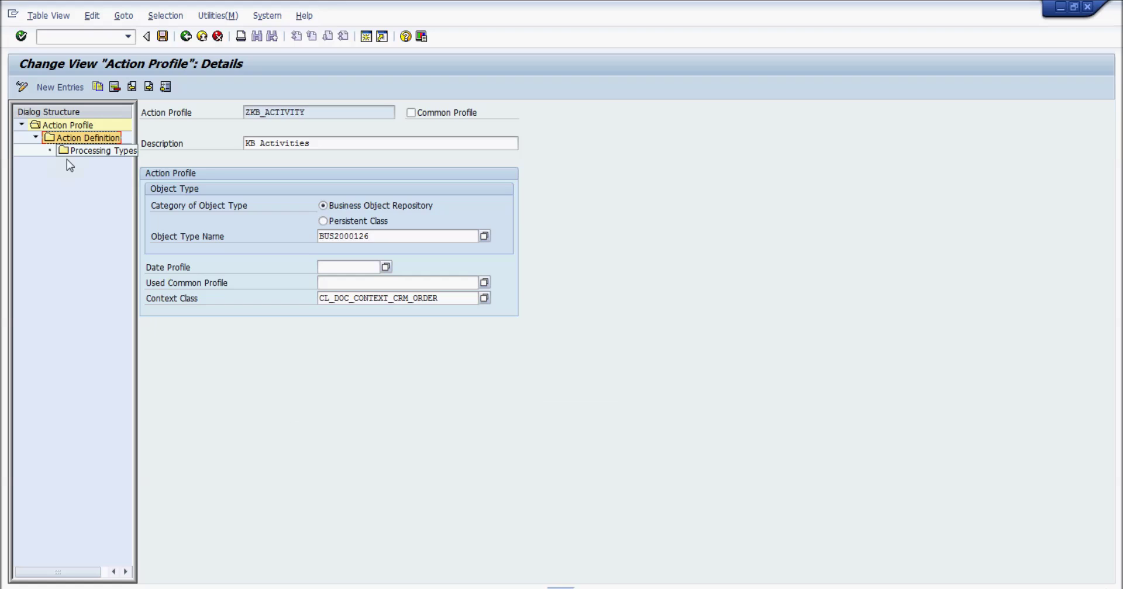
double_click(50, 142)
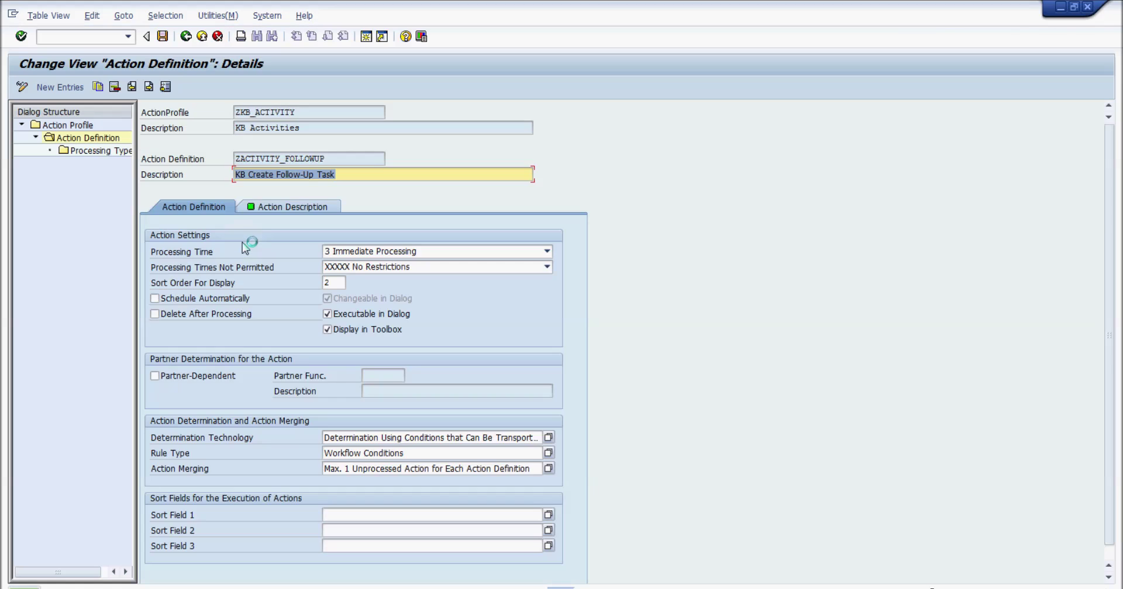
click(213, 300)
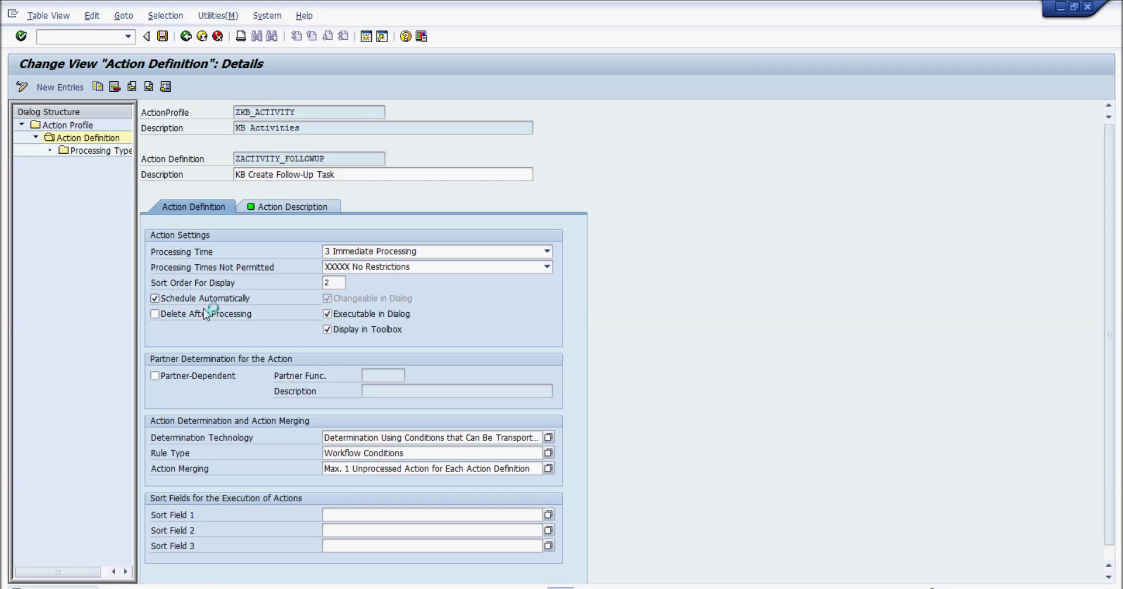
click(163, 37)
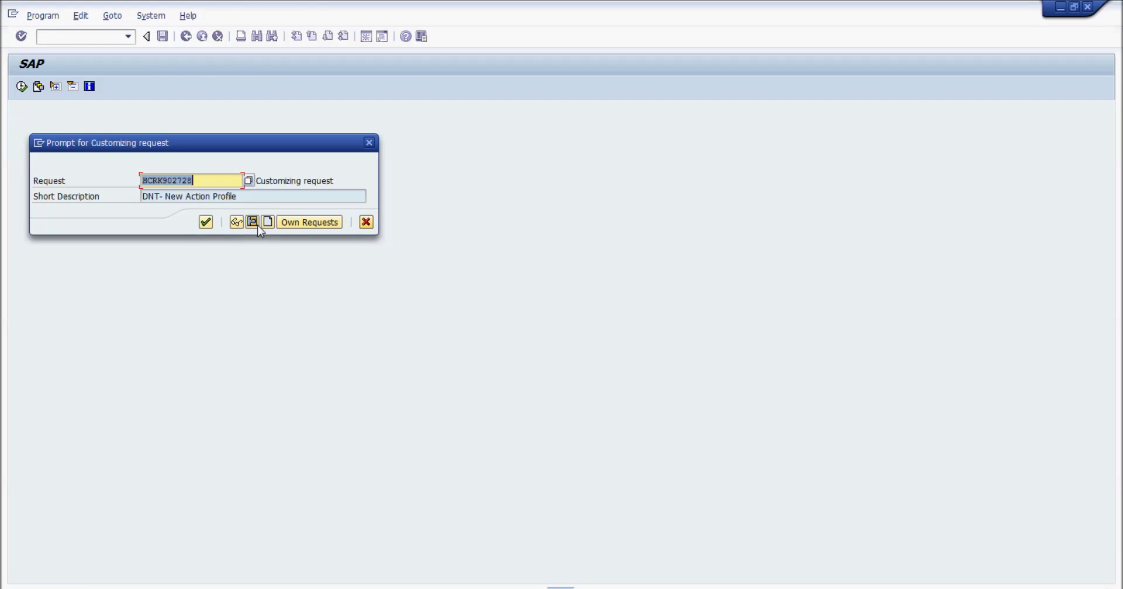
click(208, 227)
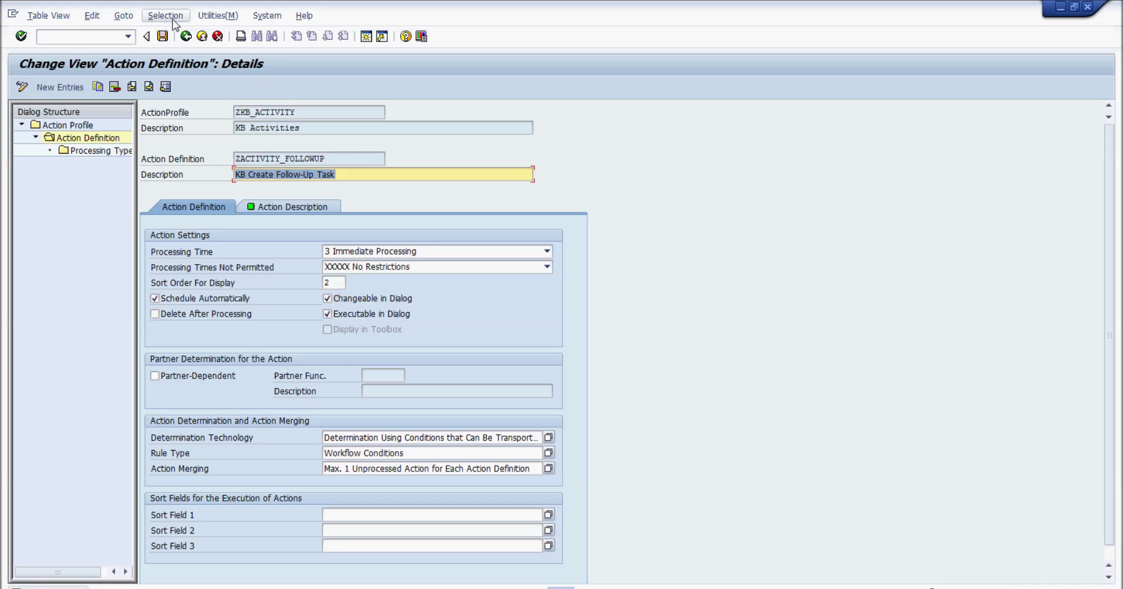
click(163, 37)
click(202, 37)
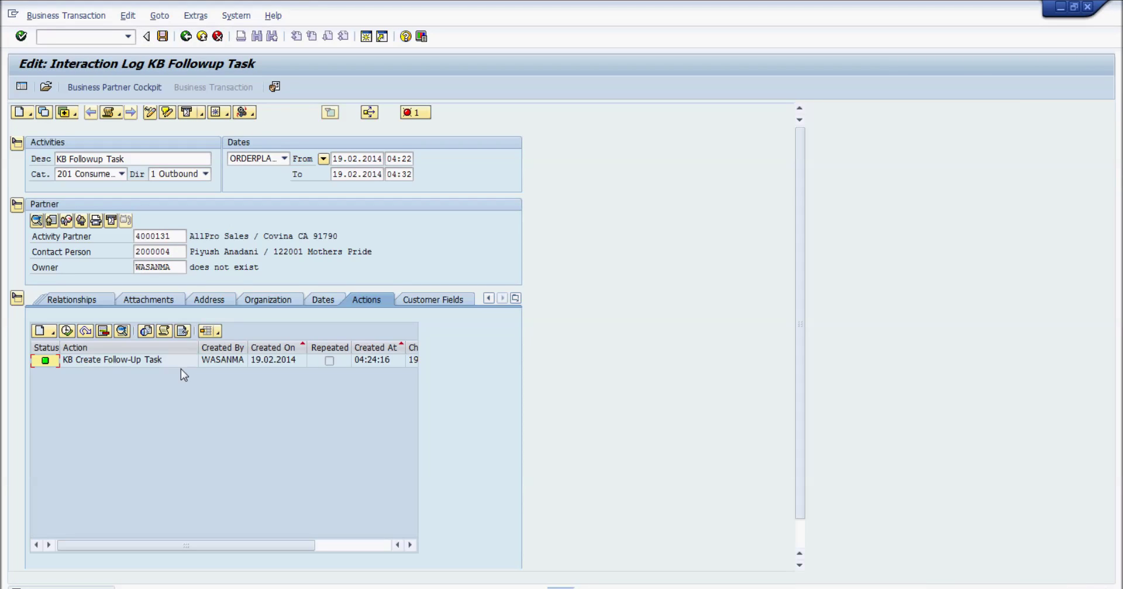
Step: Leave the existing interaction log and reopen the business transaction search from the user menu
click(186, 37)
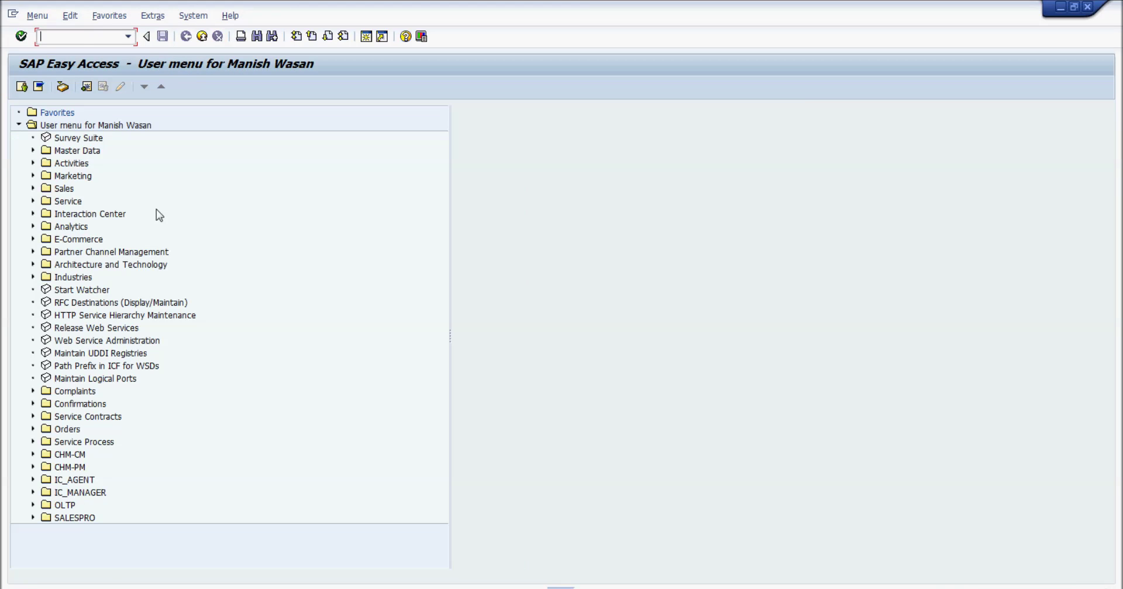
key(Down)
key(Return)
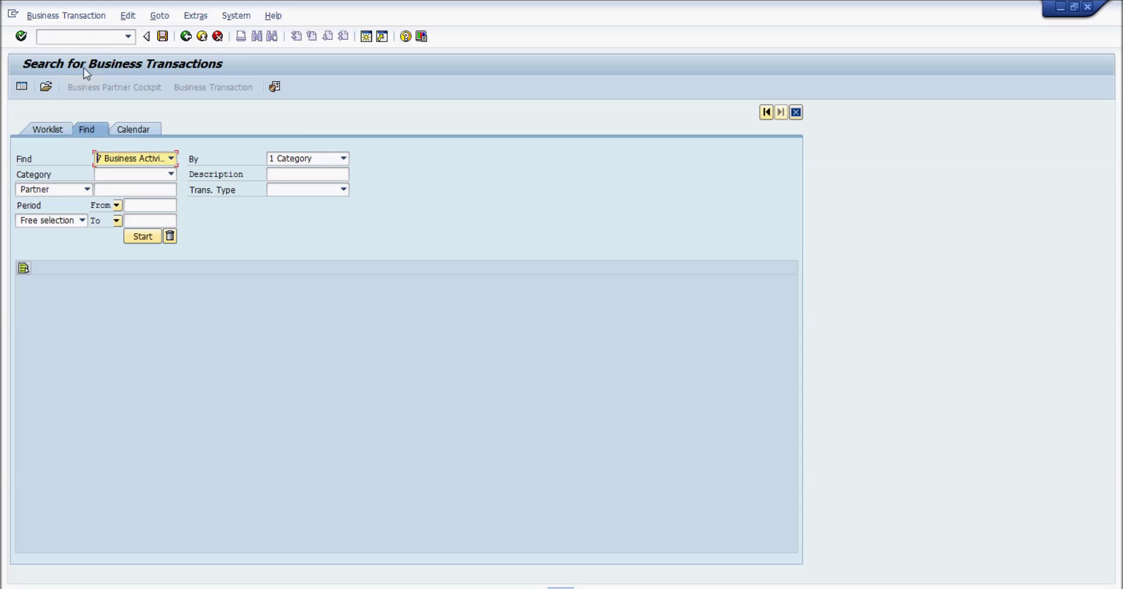
Step: Start a new Interaction Log business activity for the PCS_SALES organizational unit
click(82, 18)
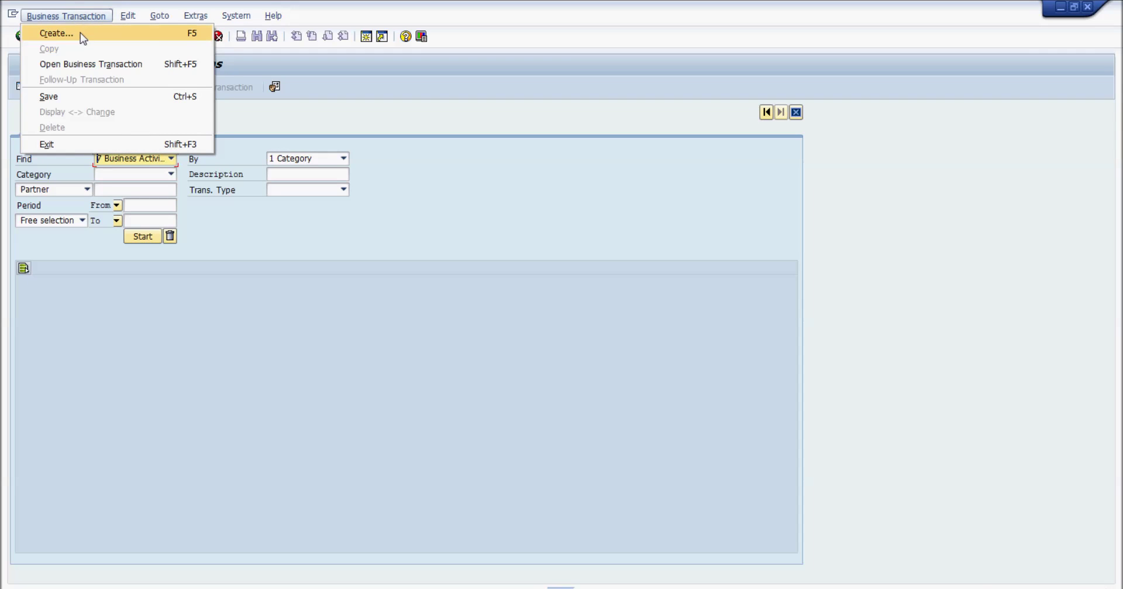
click(80, 33)
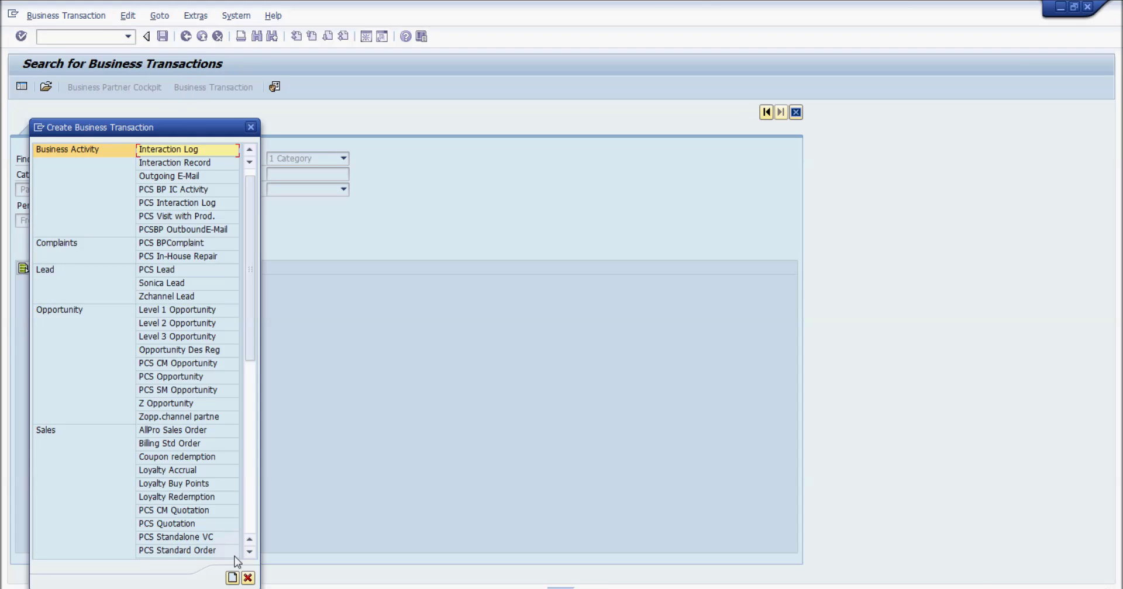
scroll(177, 157, up, 1)
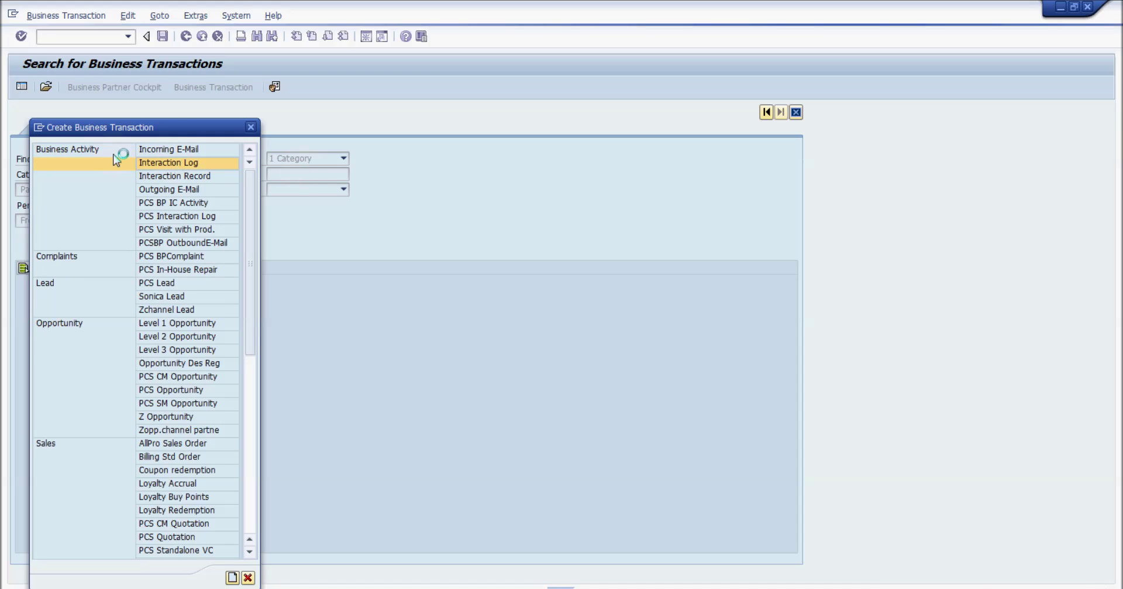
double_click(140, 163)
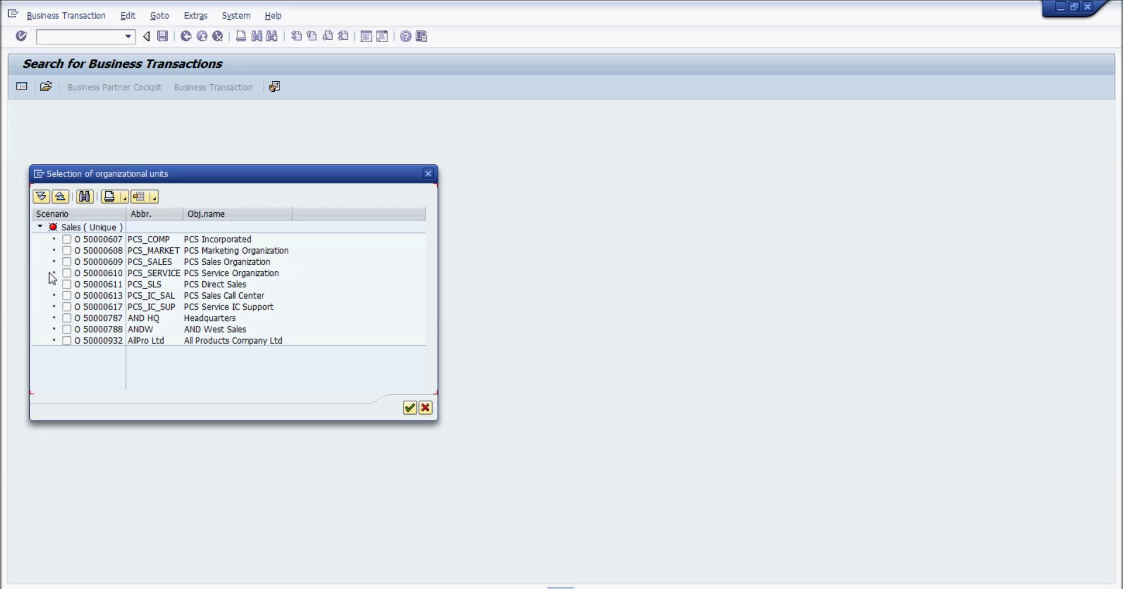
click(66, 262)
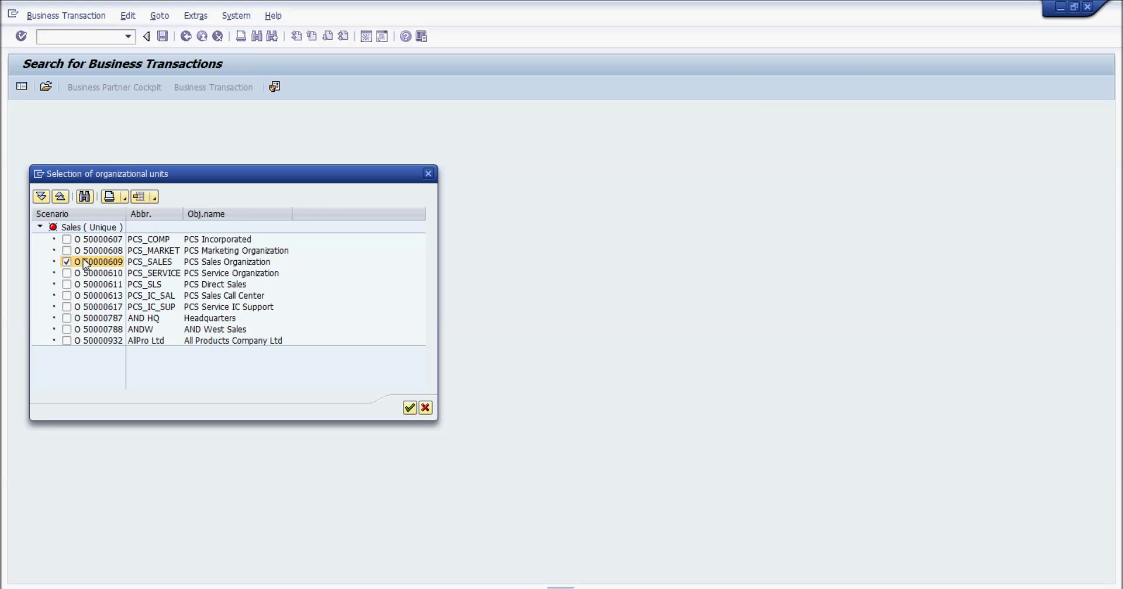
click(409, 407)
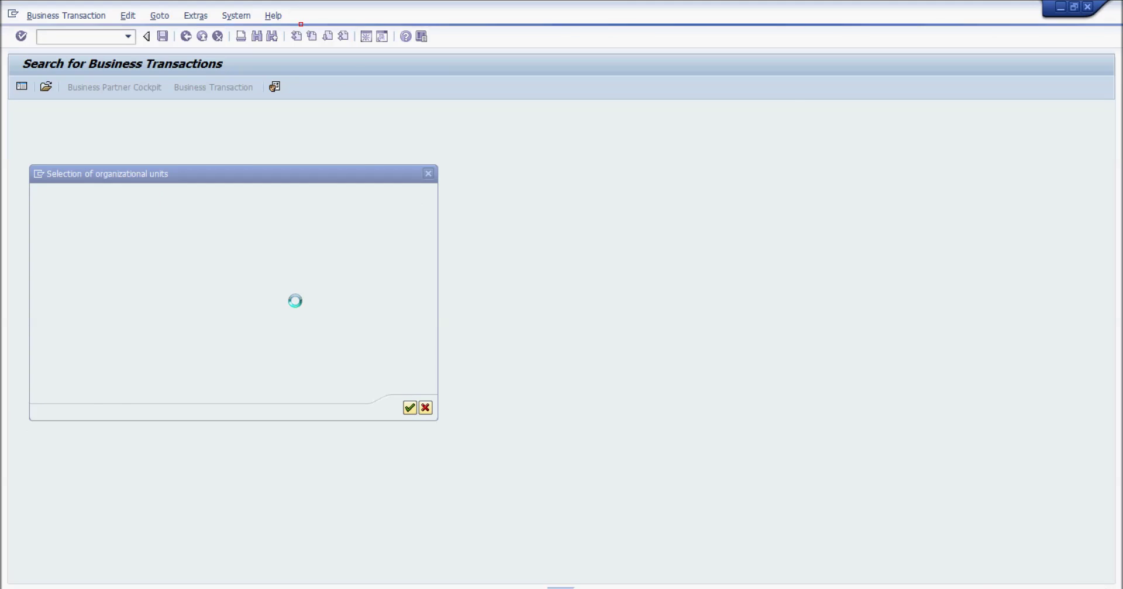
Step: Describe the interaction log as B Followup Task 2 and fill in the activity partner and contact person numbers
text(B)
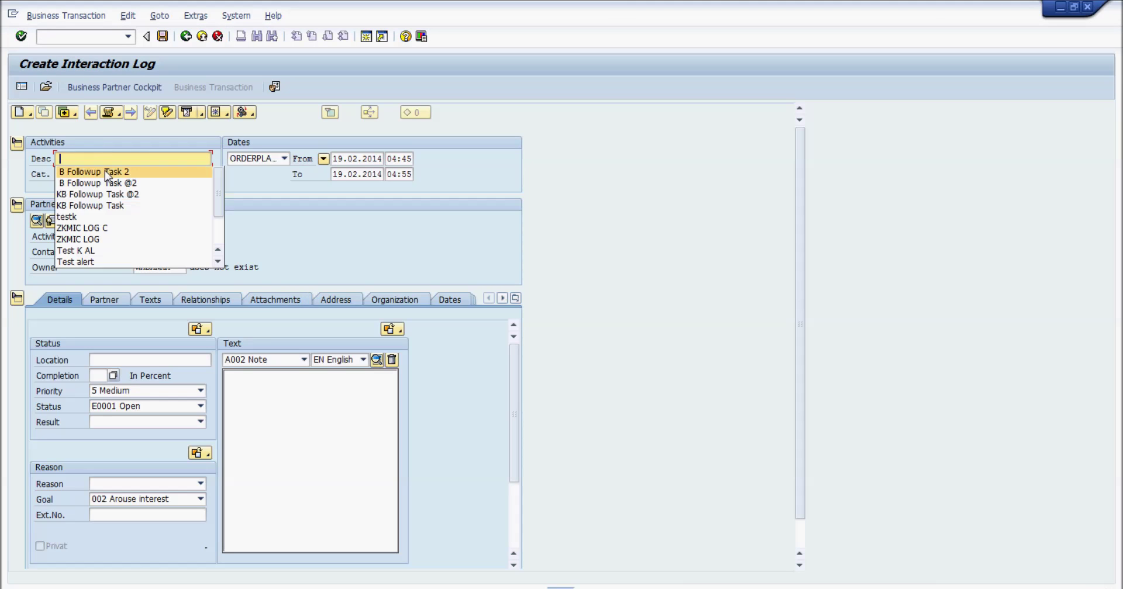
click(109, 179)
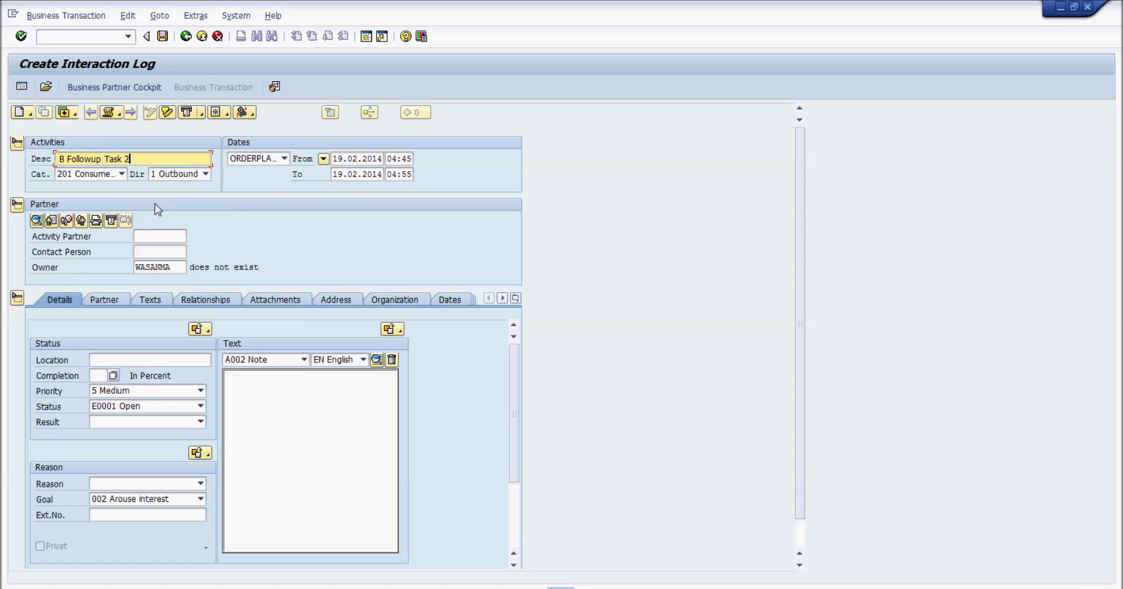
click(168, 241)
click(165, 252)
click(165, 252)
click(165, 266)
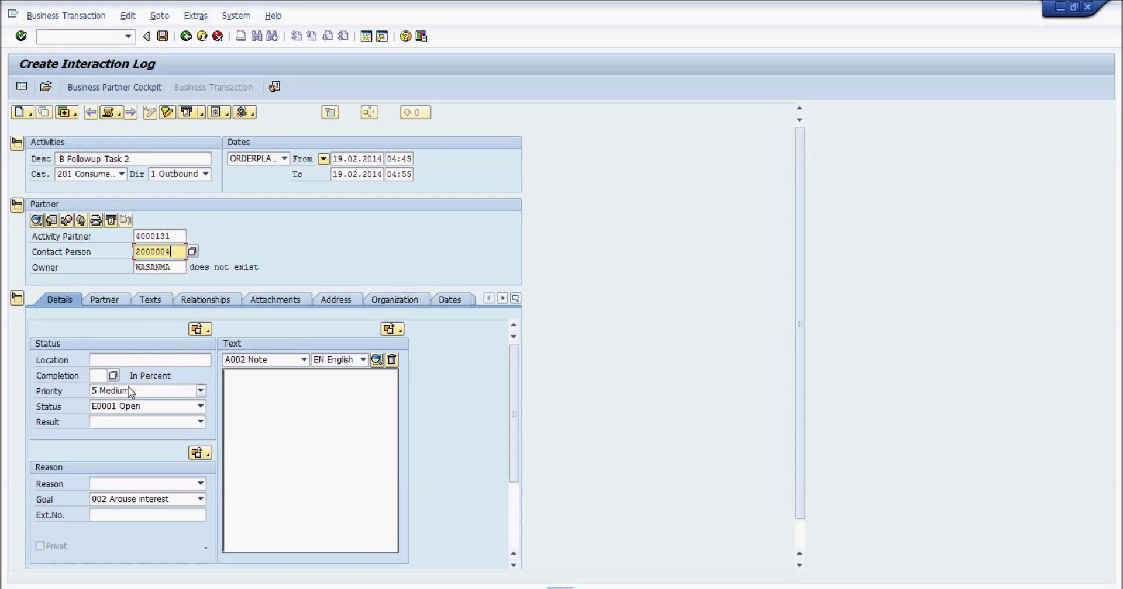
Step: Add the note "Auto trigger of Action Task" to the interaction log and save it
click(234, 380)
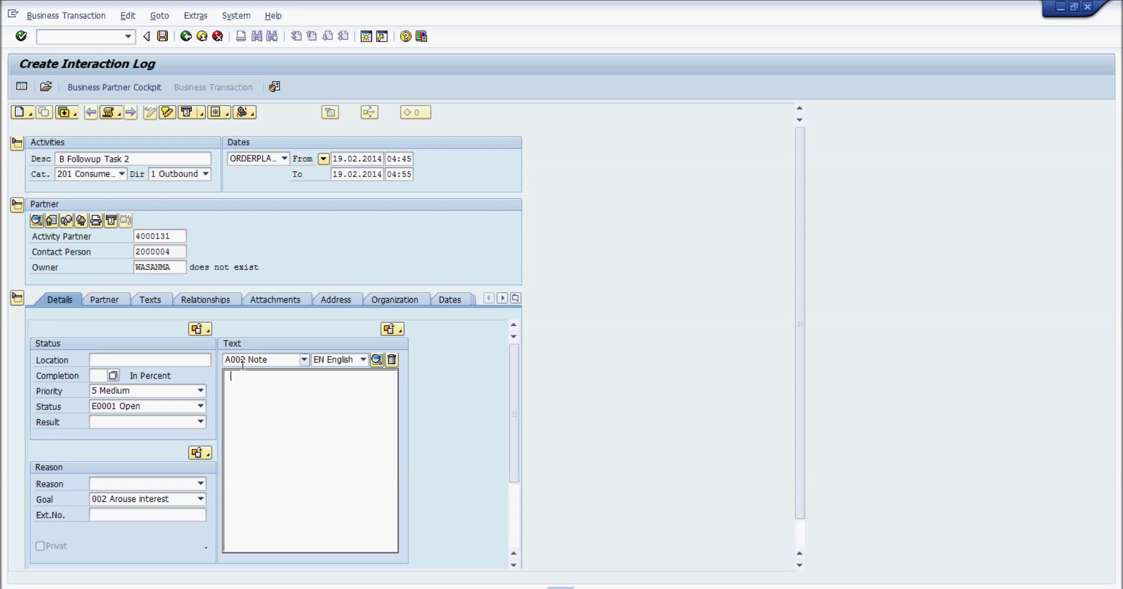
text(uto trigger of )
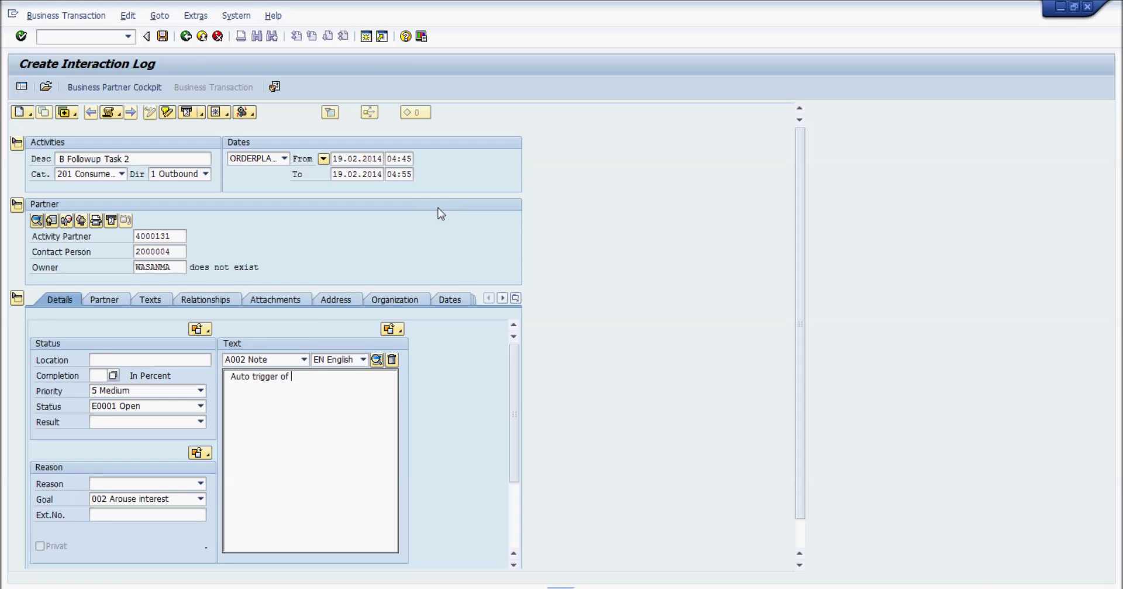
text(Action Task)
click(163, 37)
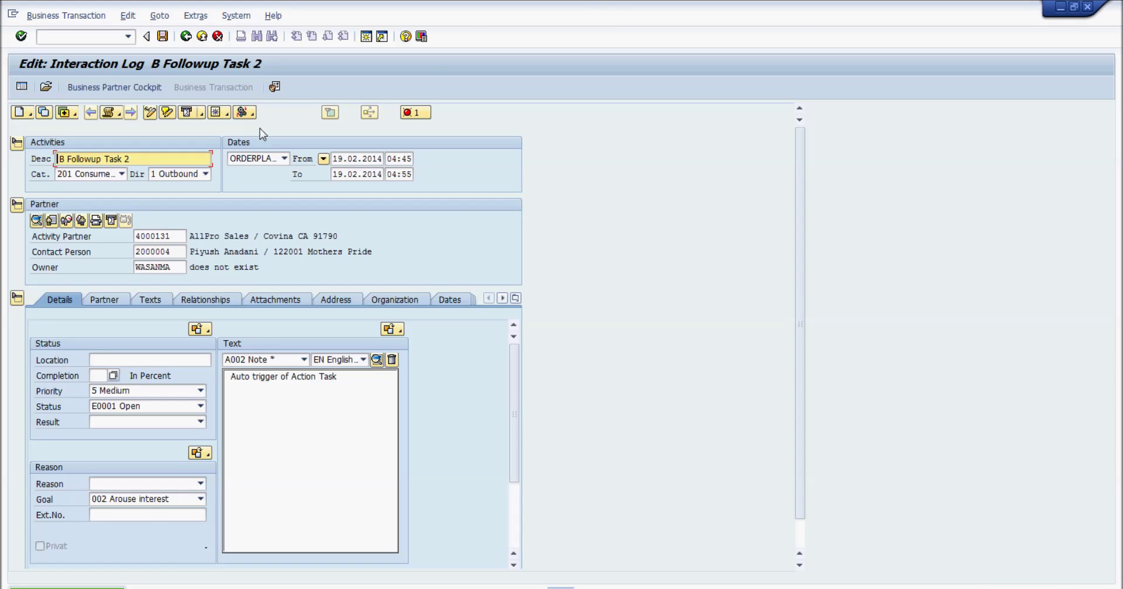
Step: Check the list of scheduled actions for the open interaction log B Followup Task 2
click(501, 298)
click(502, 299)
click(501, 299)
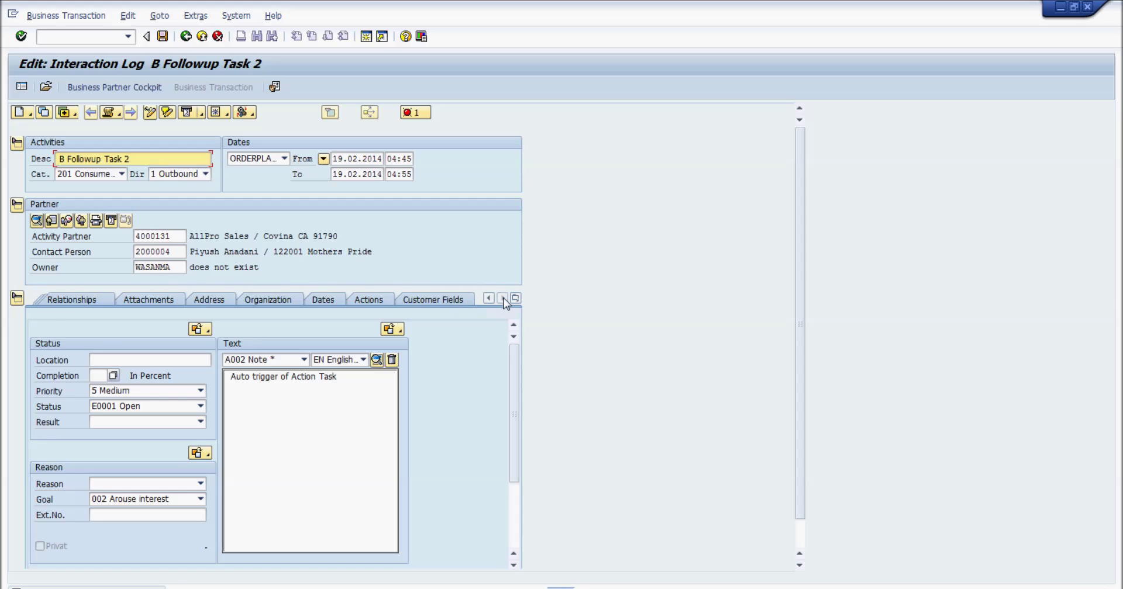
click(369, 300)
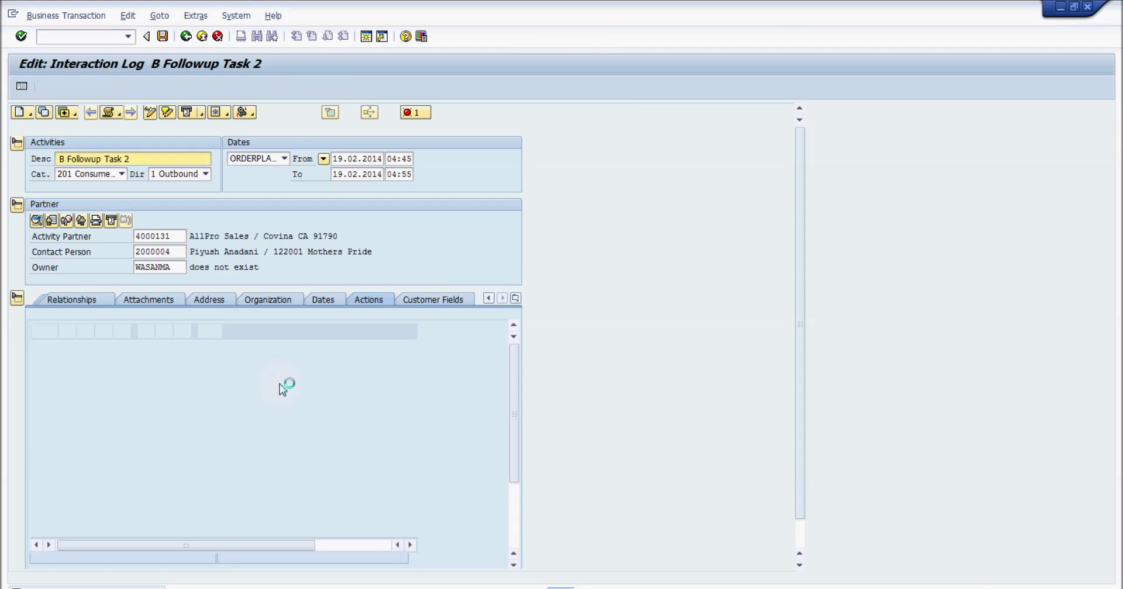
Step: Set the status of the interaction log B Followup Task 2 to E0002 In Process in its details and save the log
click(515, 299)
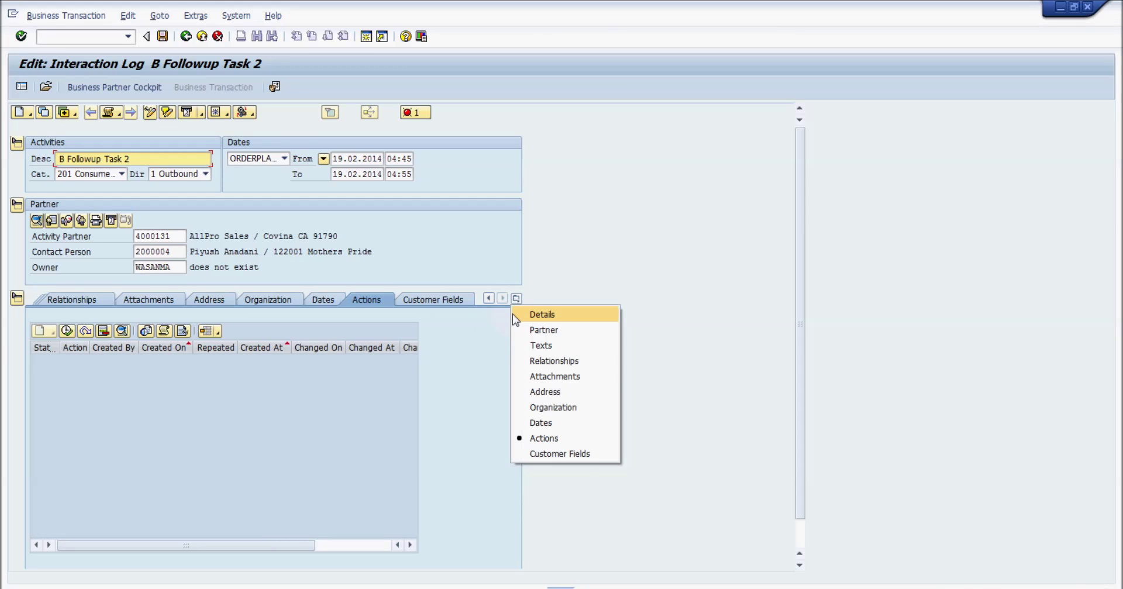
click(518, 315)
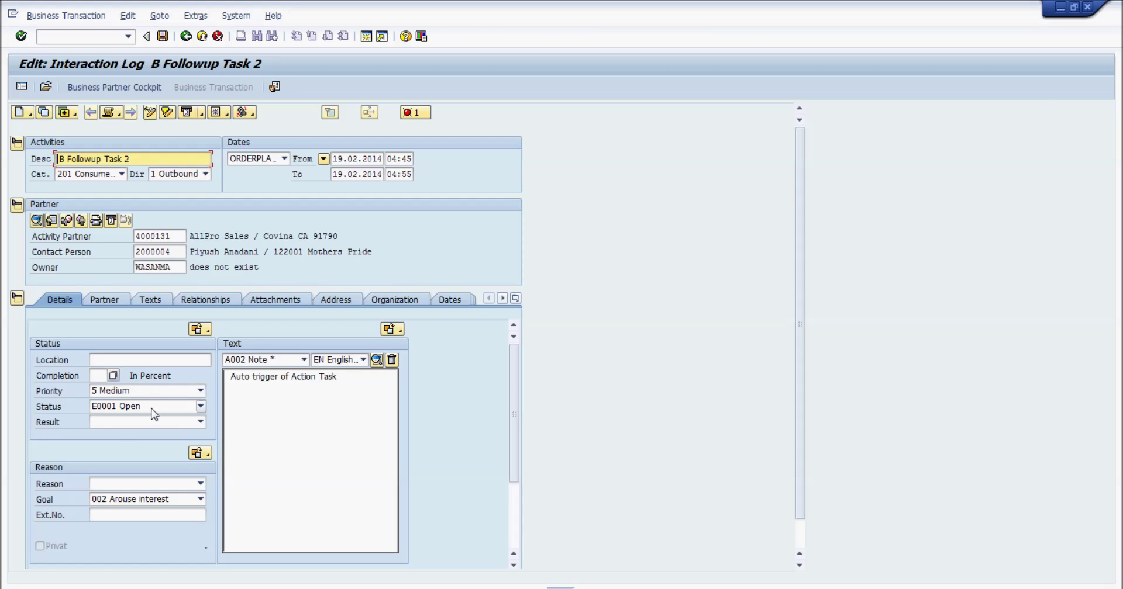
click(154, 413)
click(151, 431)
click(162, 37)
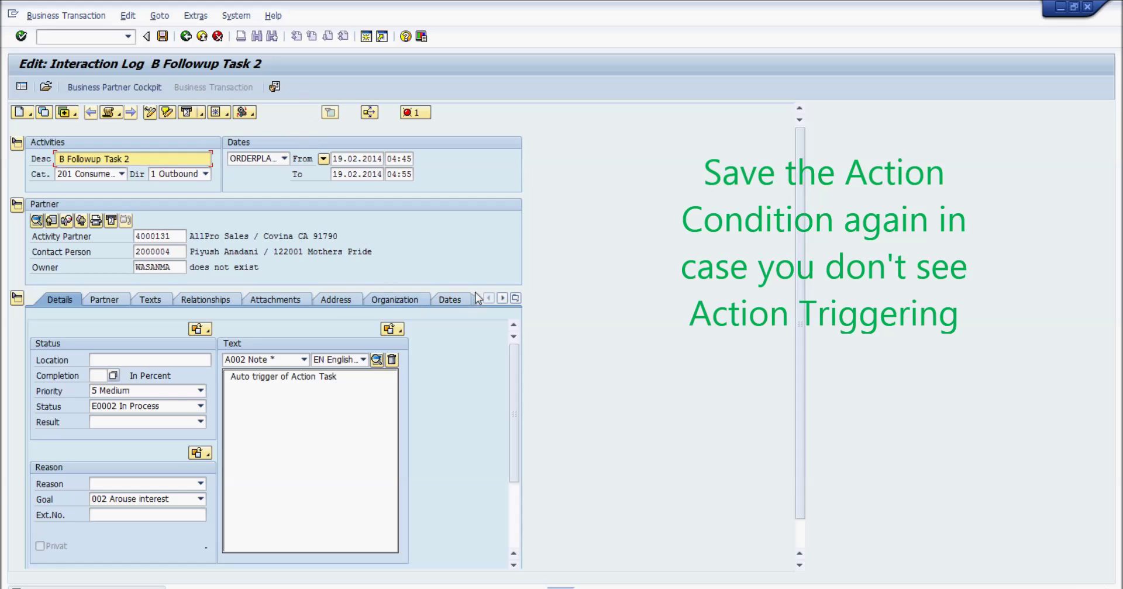
Step: Check which actions were triggered for the in-process interaction log, and return to its details
click(502, 298)
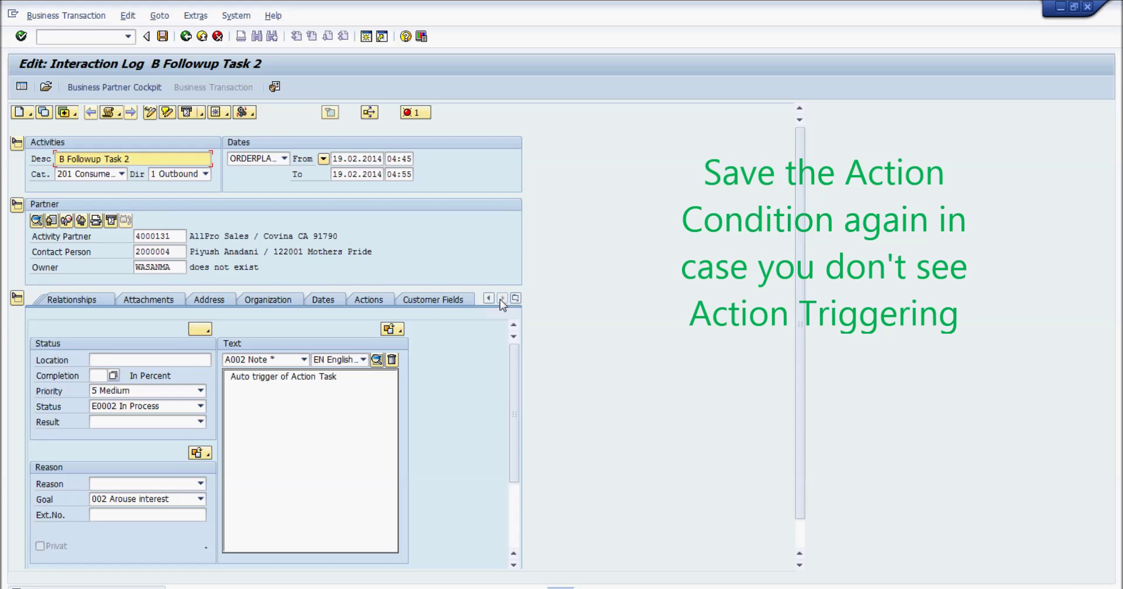
click(367, 301)
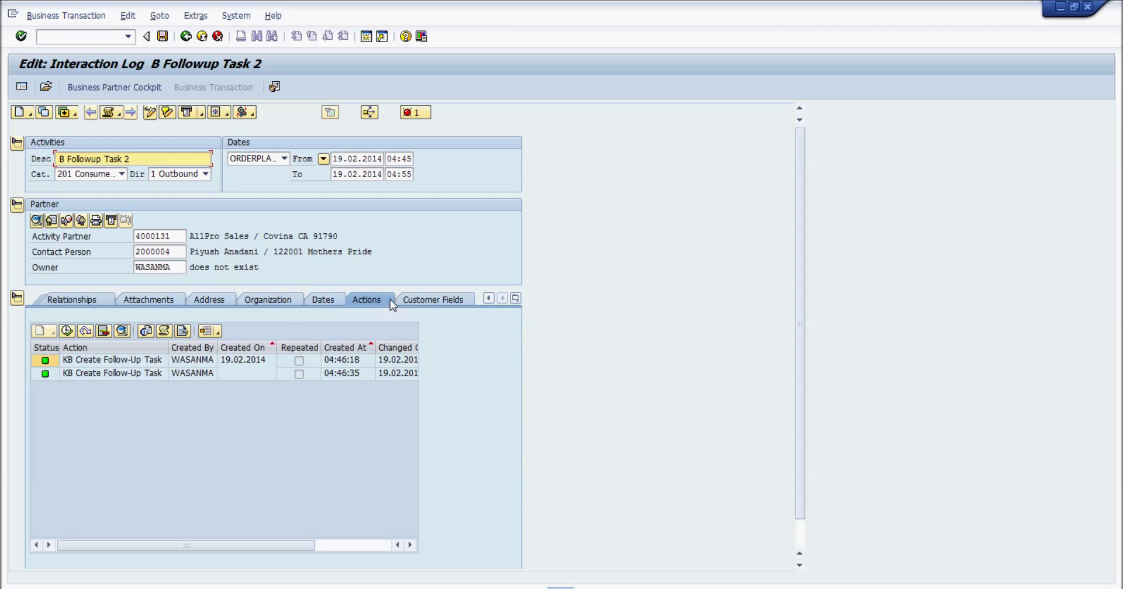
click(488, 299)
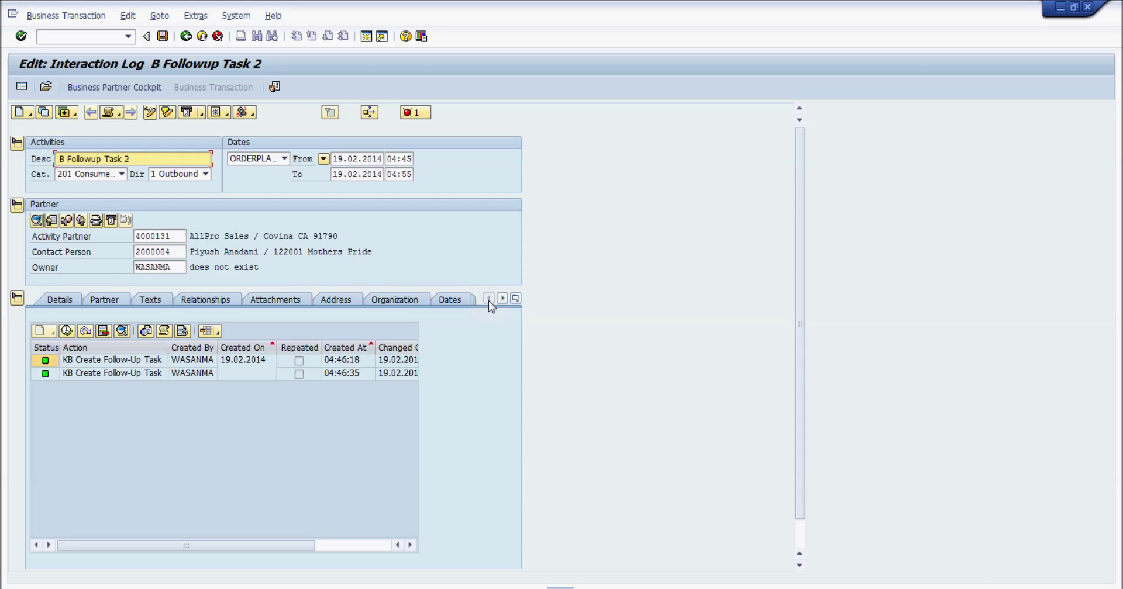
click(56, 300)
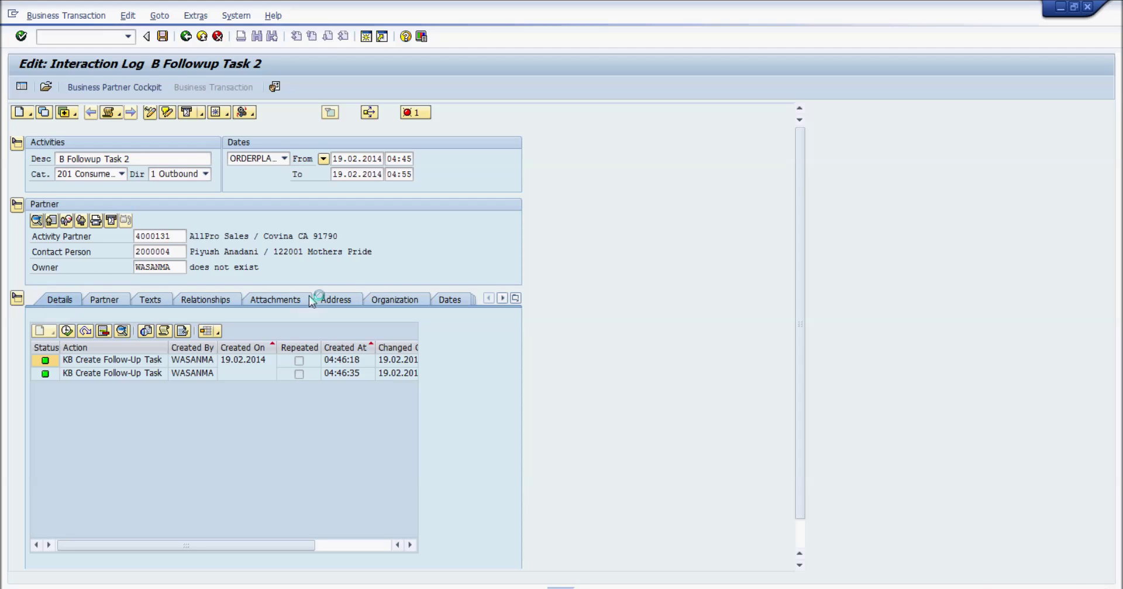